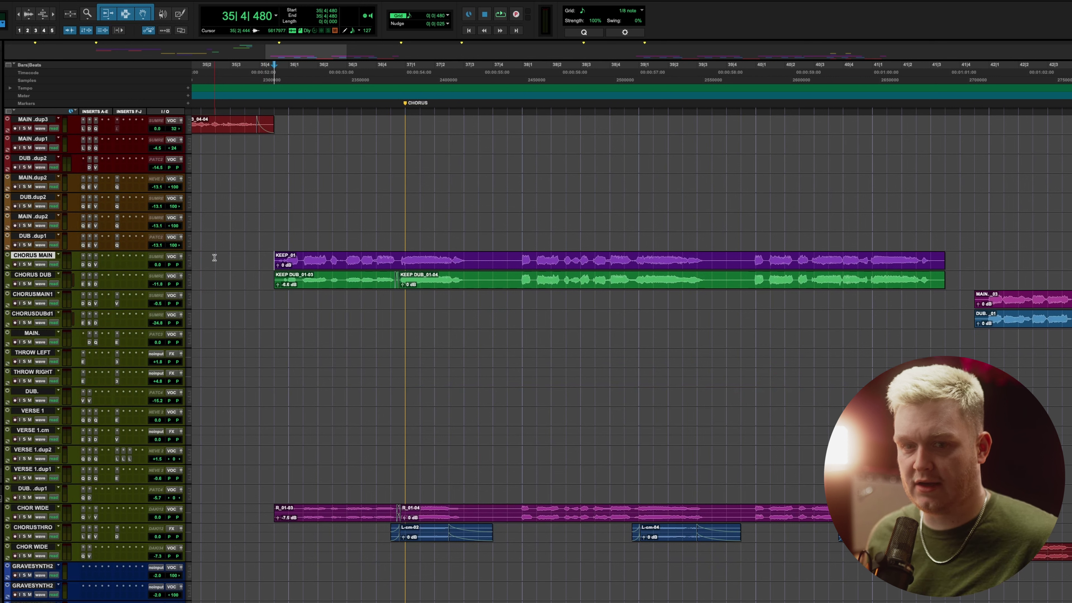
- Solo the CHORUS MAIN and CHORUS DUB tracks together and play the chorus
left_click(34, 274, "shift")
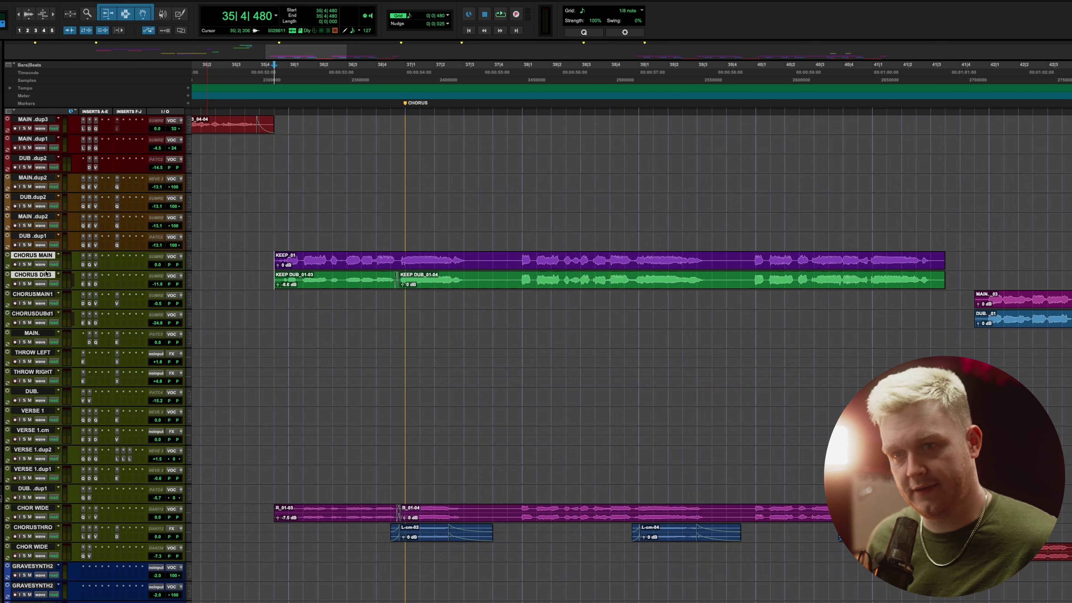
left_click(34, 509, "super")
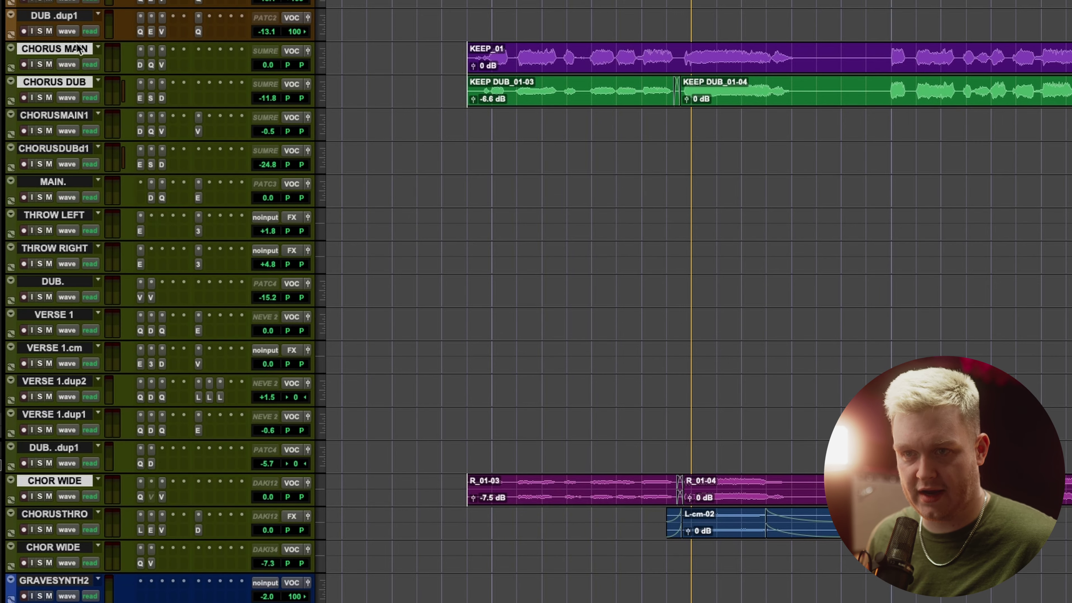
left_click(70, 47)
left_click(67, 80, "shift")
key("shift+s")
key("space")
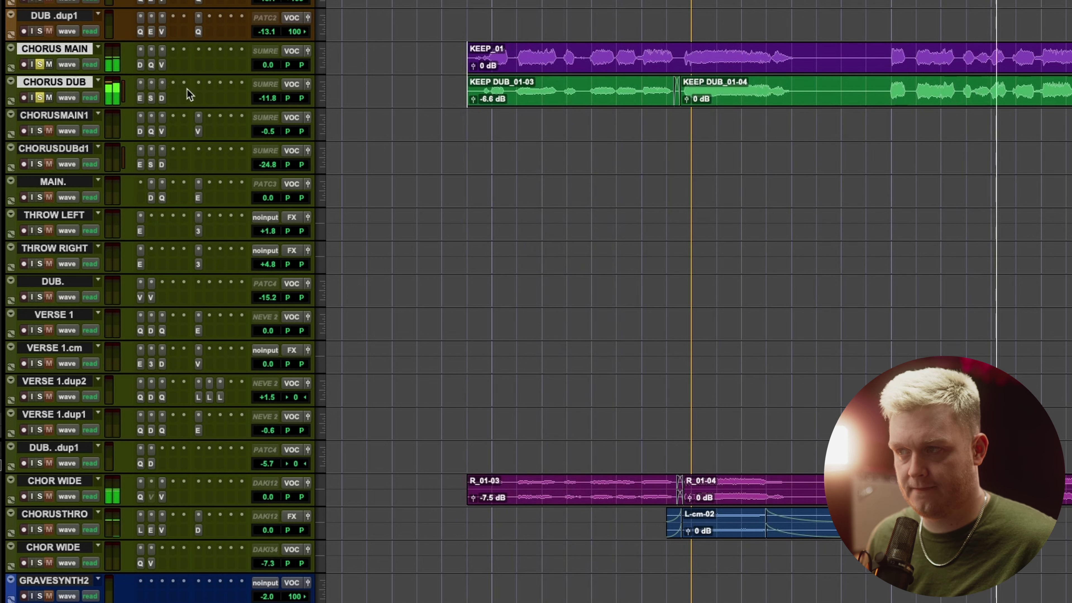
- Solo CHORUS MAIN, CHORUS DUB and CHOR WIDE with the CHORUSTHRO track muted, and audition the chorus
left_click(40, 98)
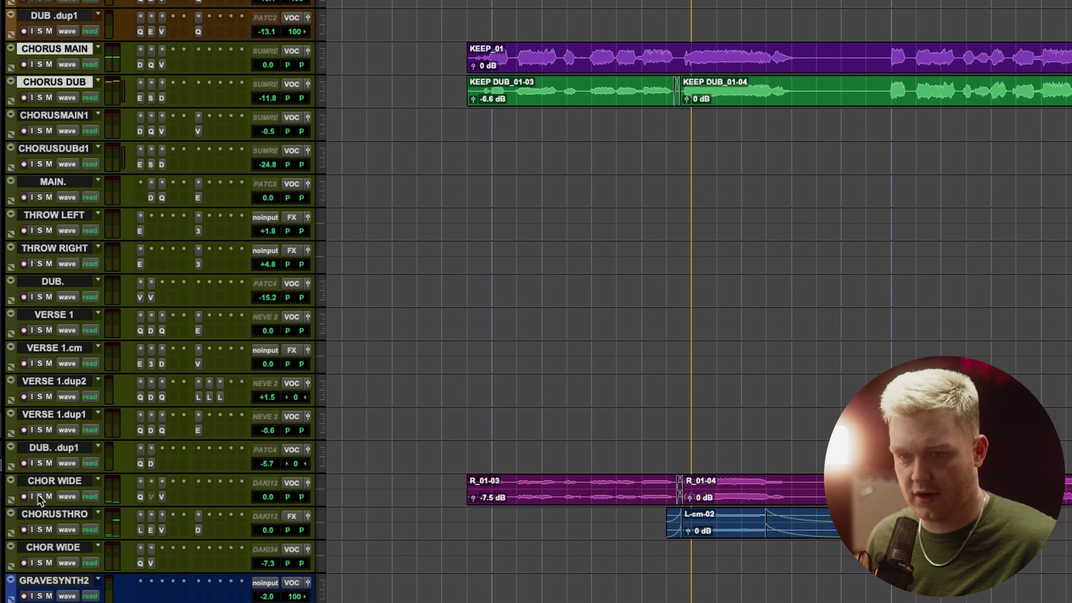
left_click(40, 496)
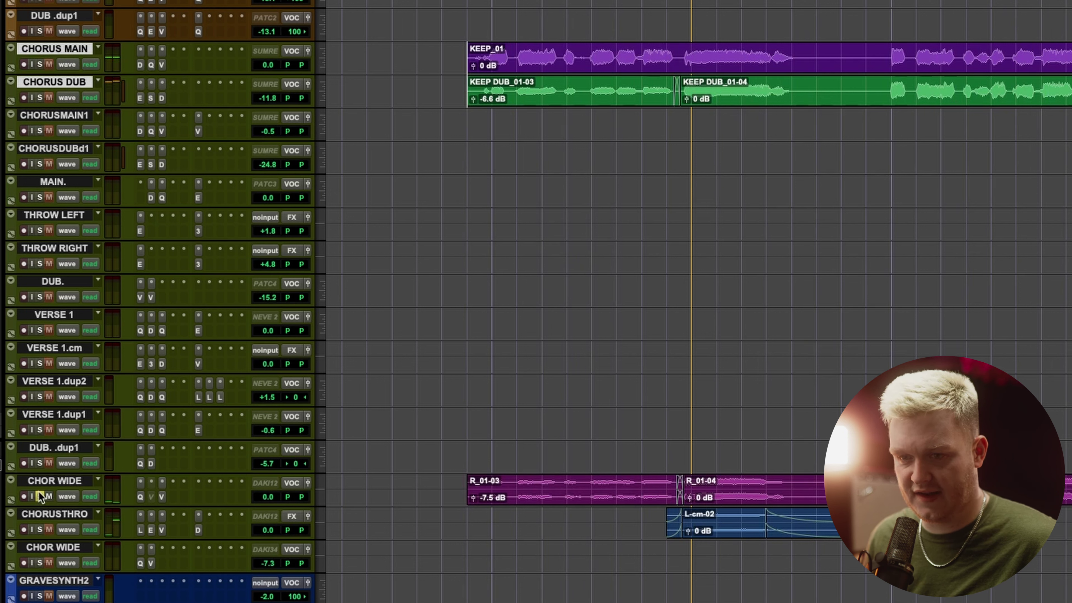
left_click(49, 529)
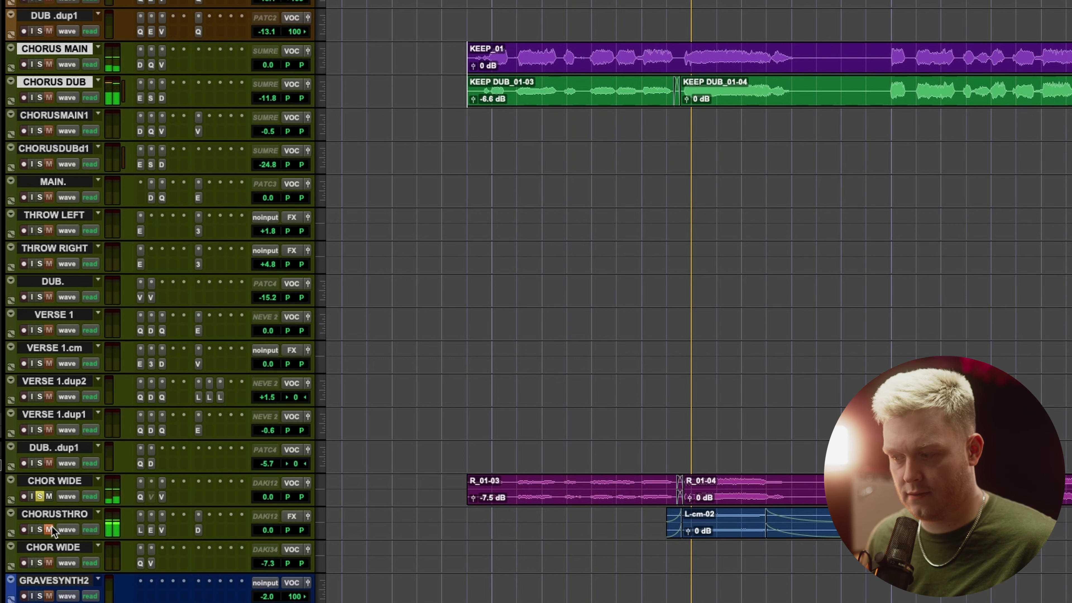
left_click(39, 64)
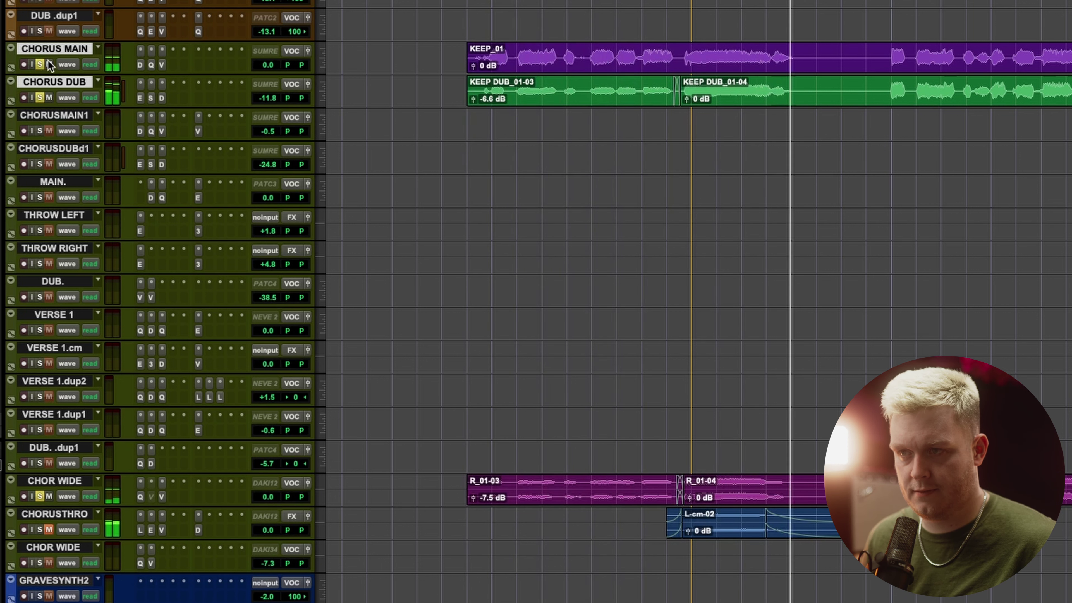
key("space")
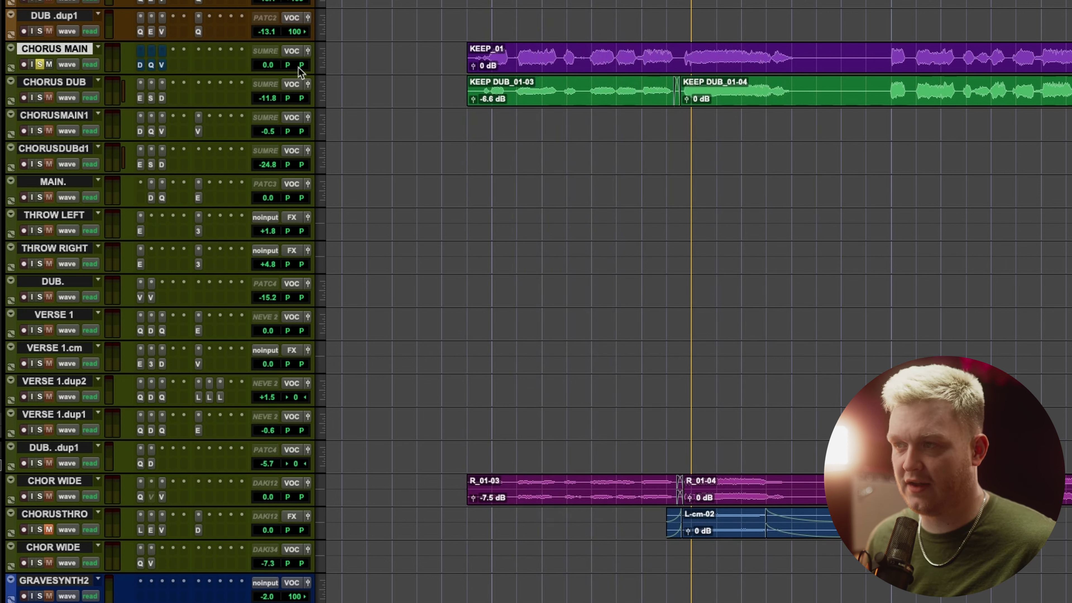
- Audition the soloed CHORUS MAIN vocal and open its Decapitator insert to check the saturation during playback
key("space")
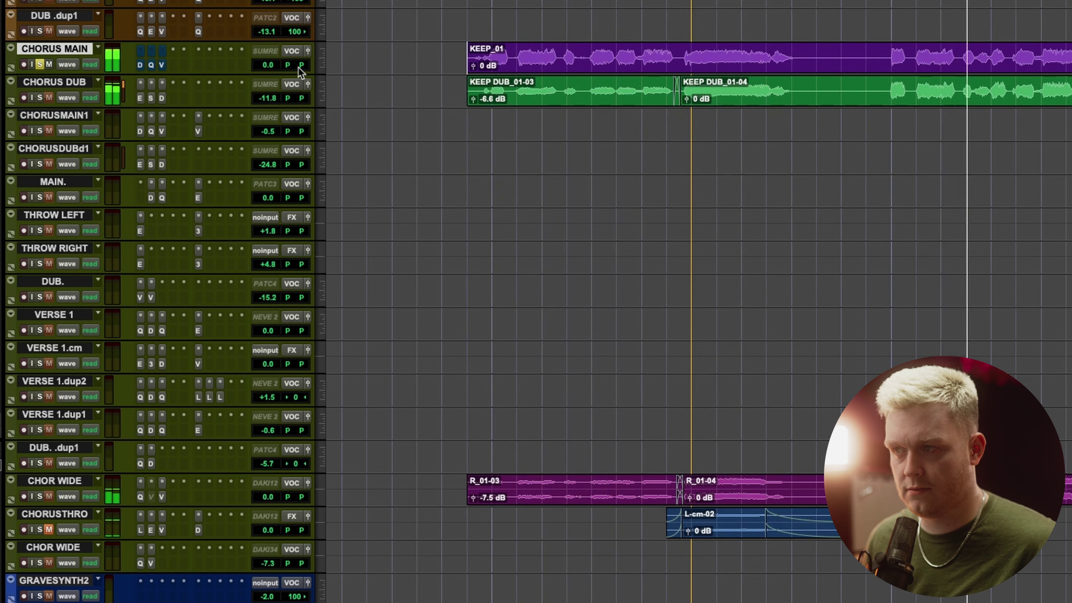
key("space")
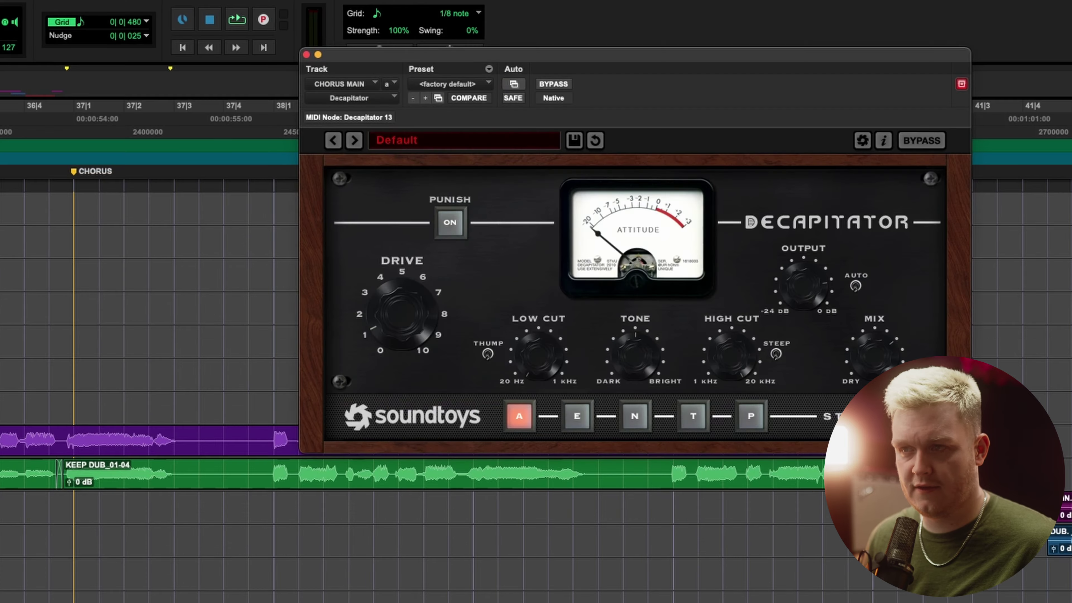
left_click(140, 61)
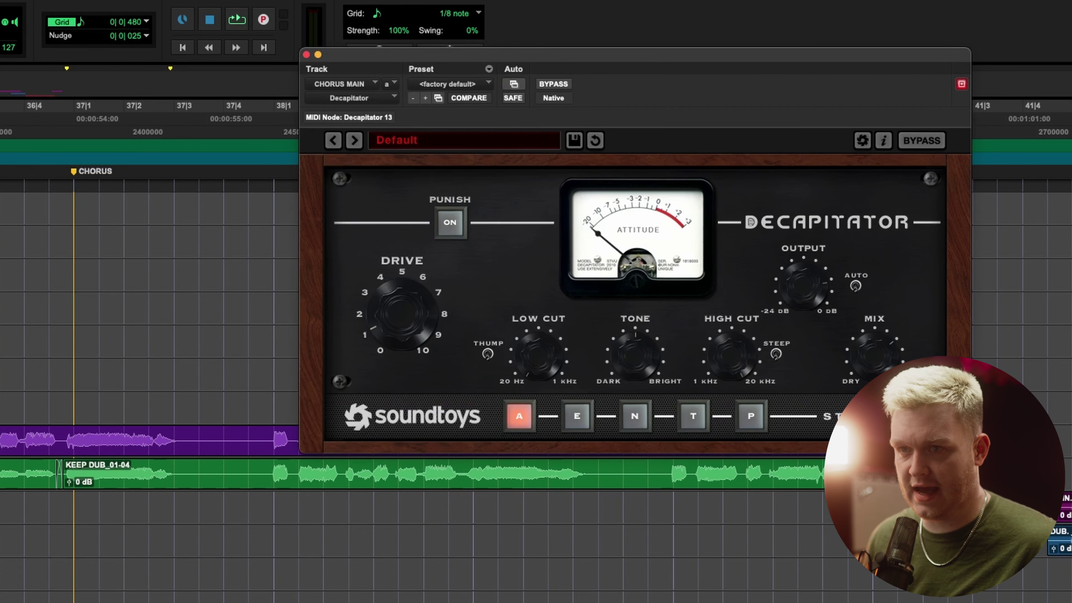
key("space")
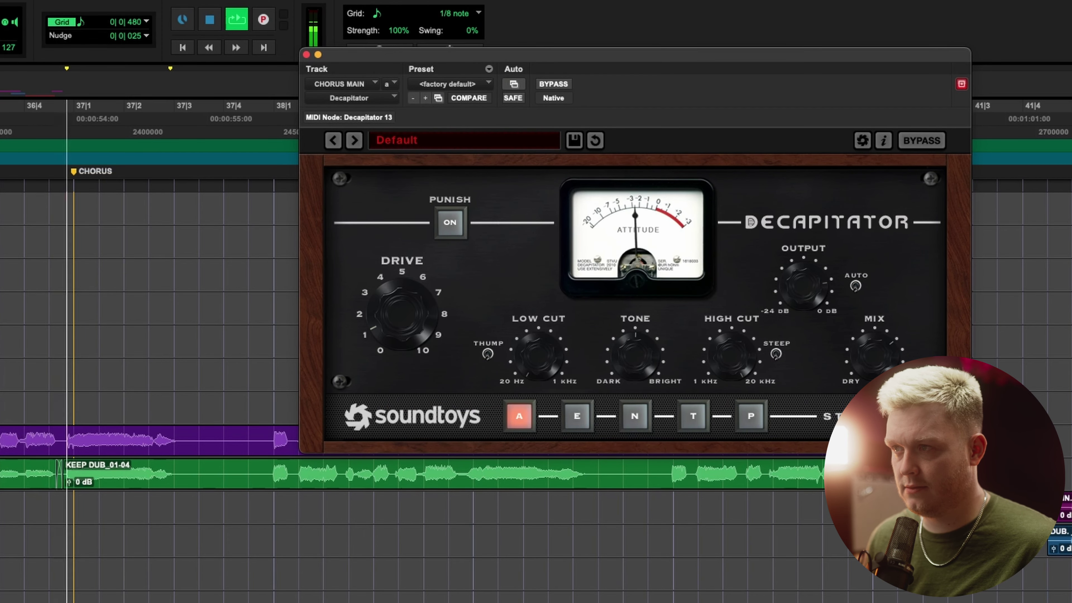
key("space")
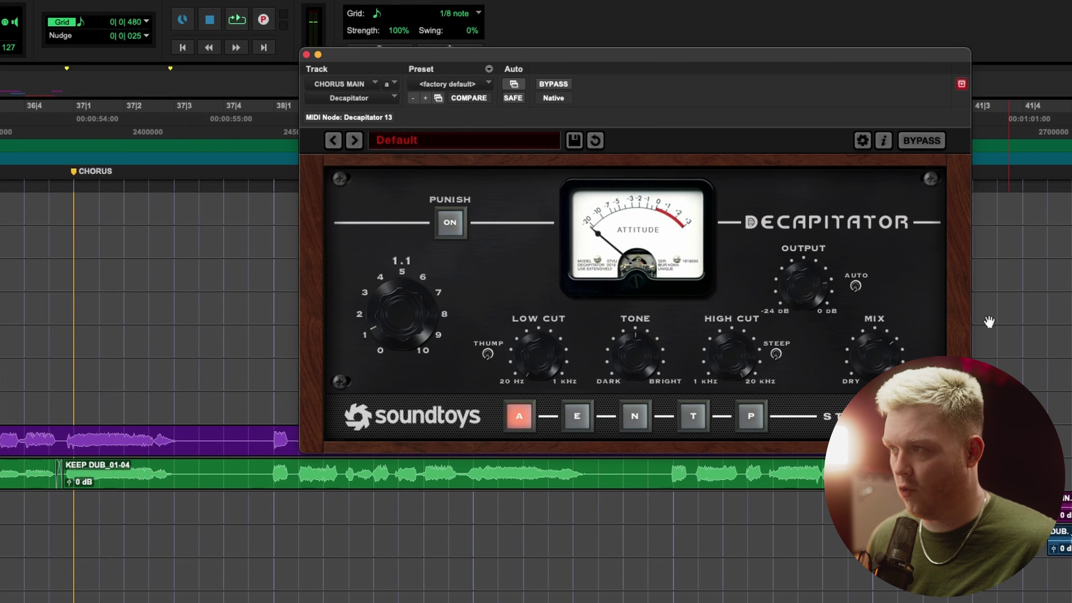
- Set the ValhallaVintageVerb mix on CHORUS MAIN to 10% and play the chorus vocal
mouse_move(888, 322)
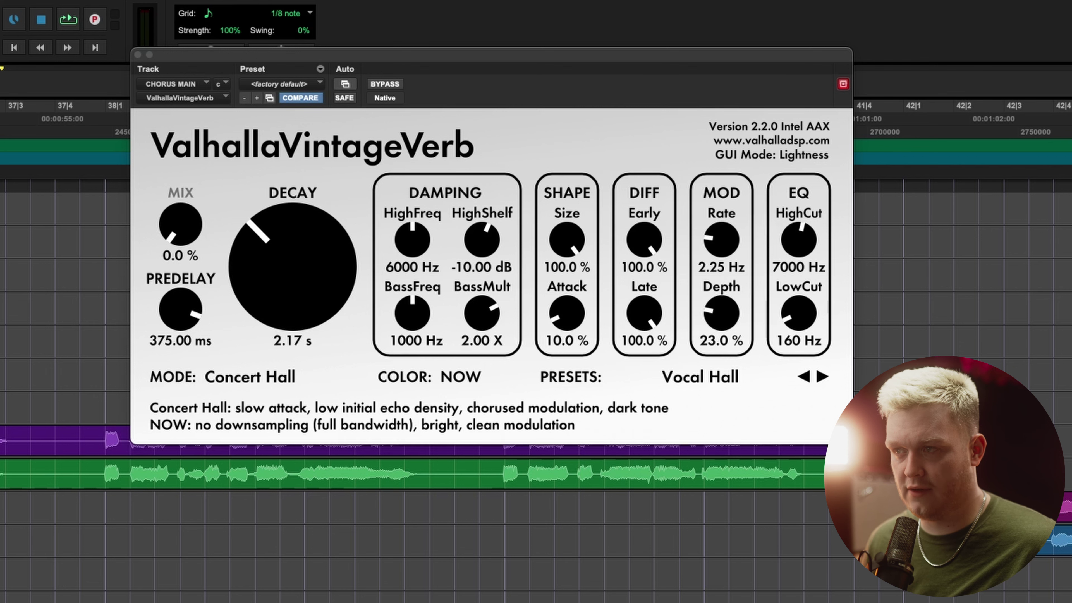
left_click_drag(181, 225, 181, 208)
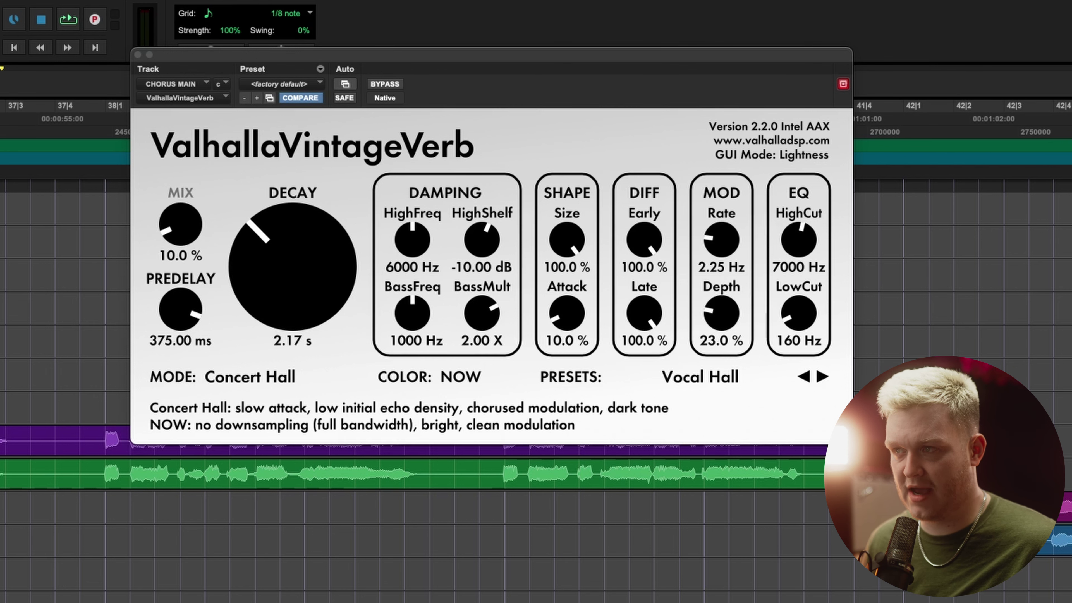
key("space")
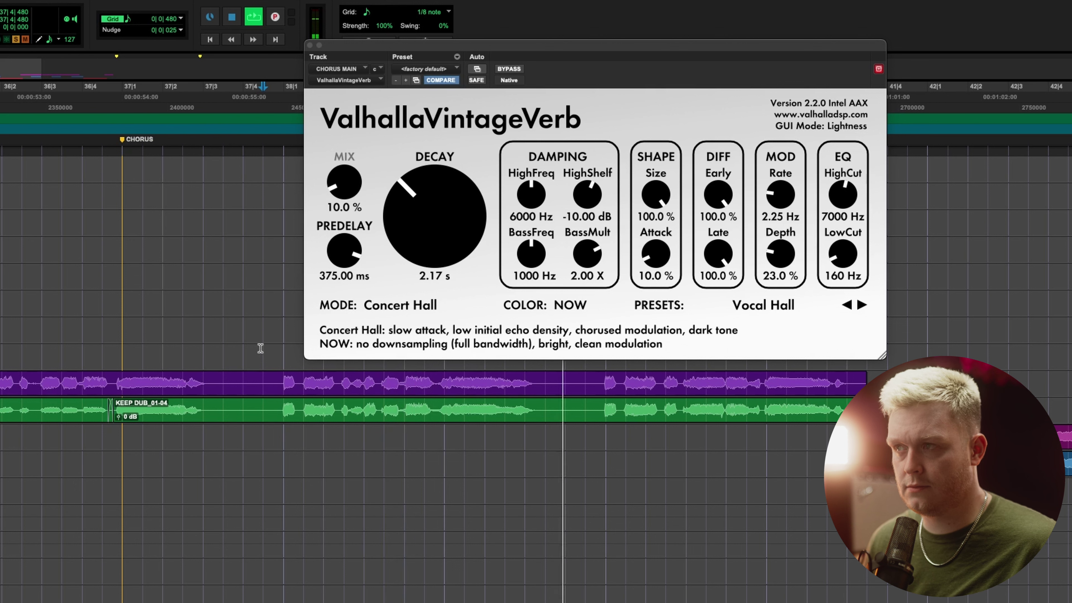
key("space")
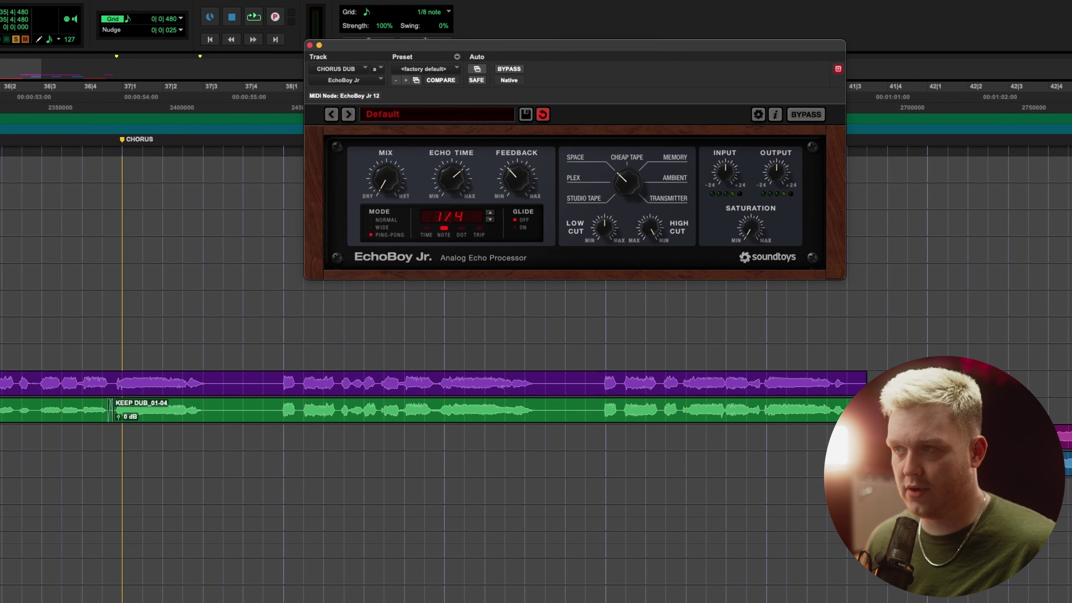
- Examine the EchoBoy Jr. and Pro-DS settings on the CHORUS DUB track and audition the chorus vocals
left_click(125, 432)
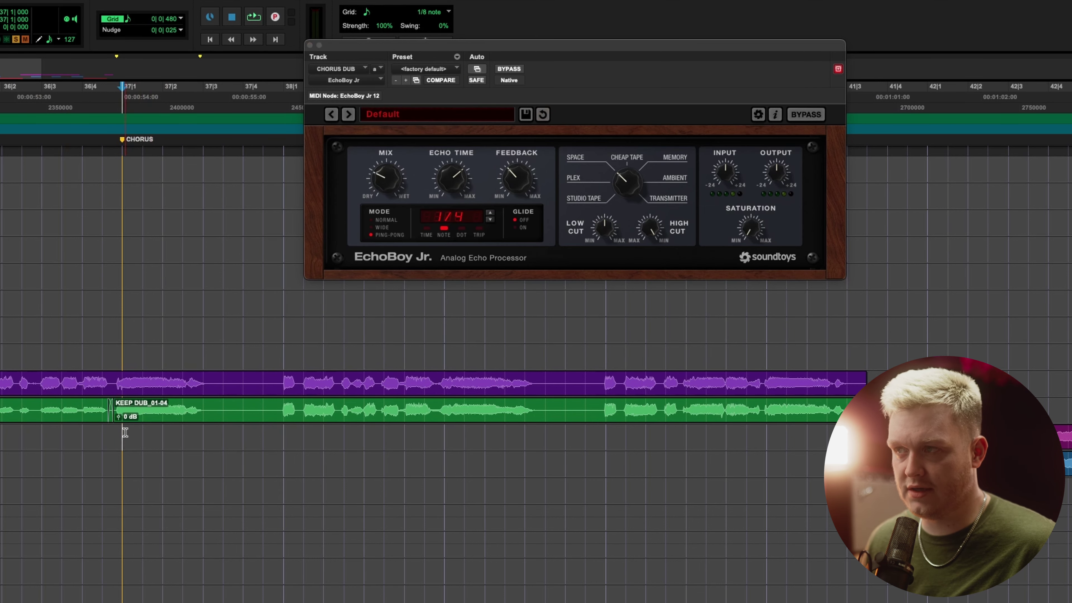
left_click(393, 153)
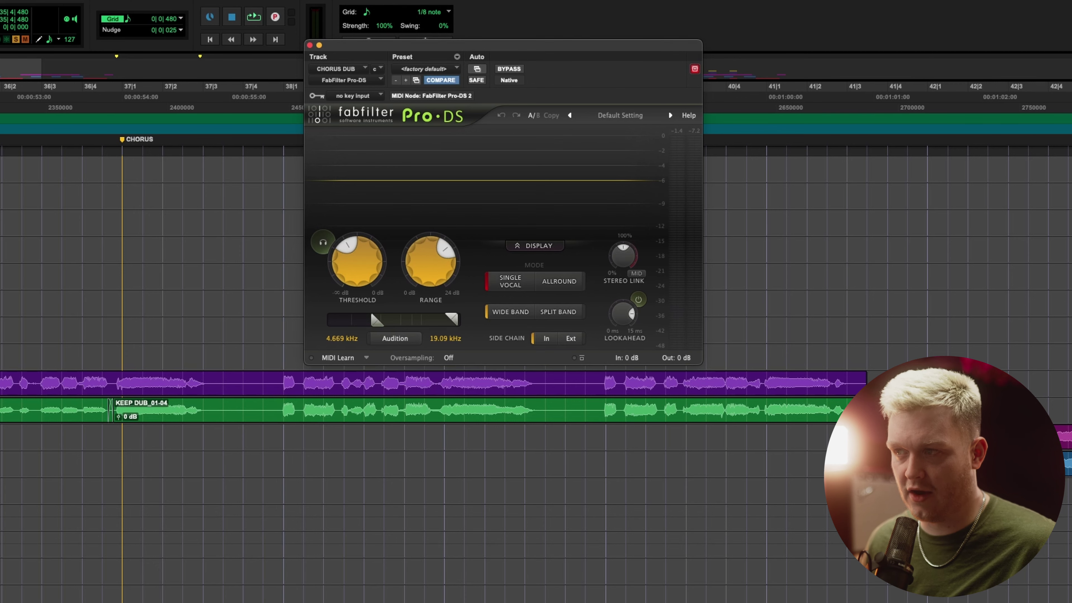
mouse_move(420, 272)
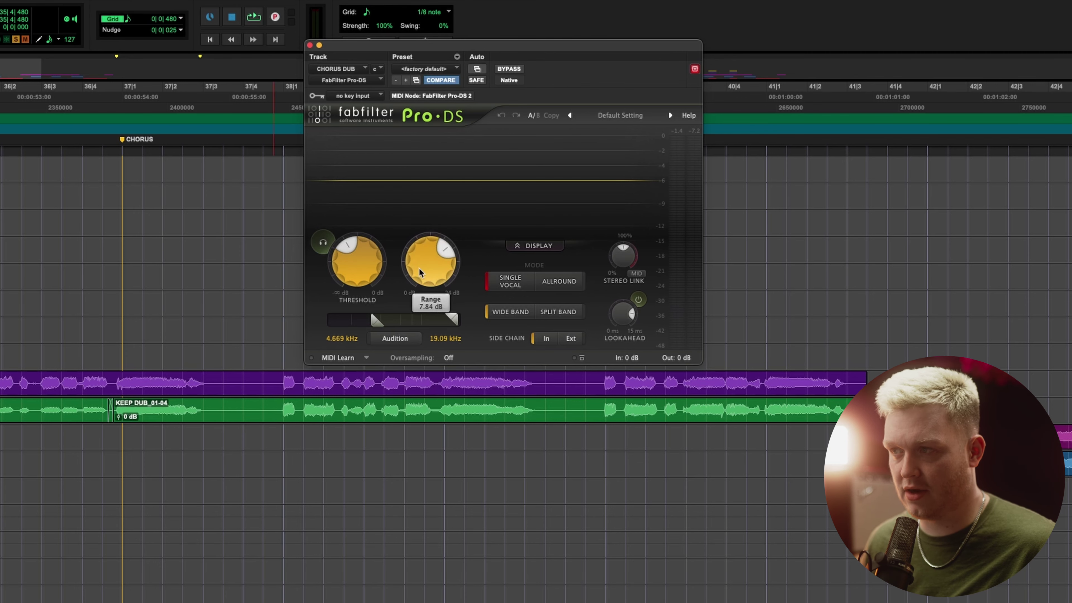
key("space")
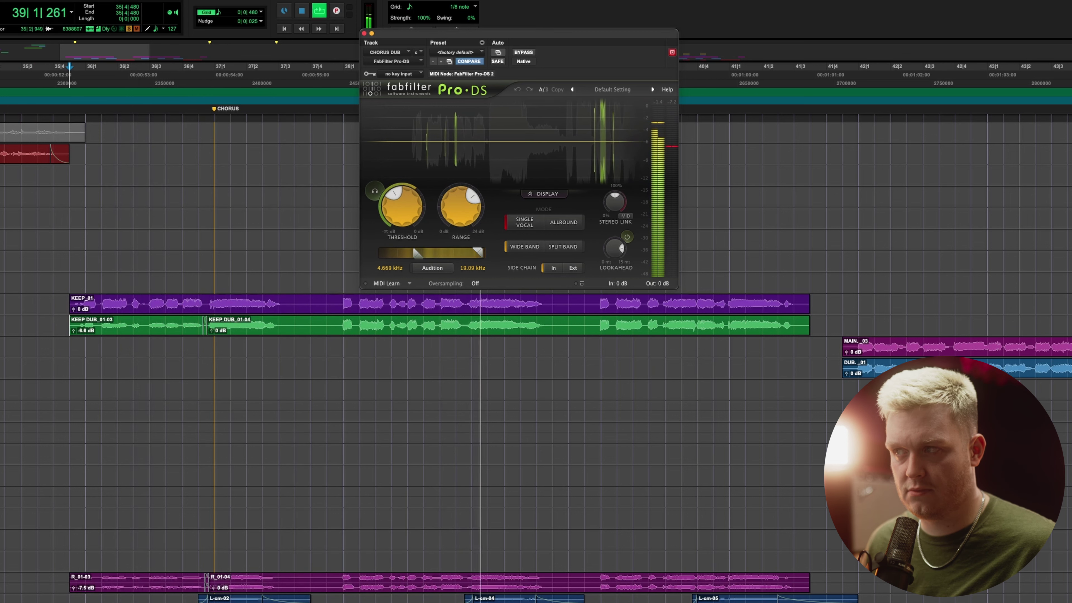
key("space")
key("space")
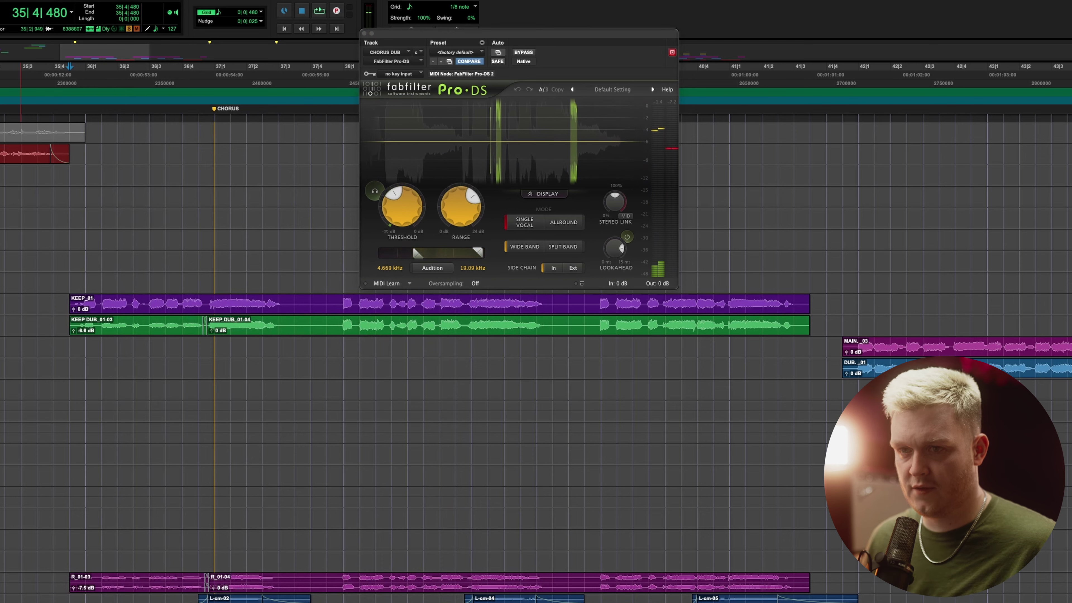
key("space")
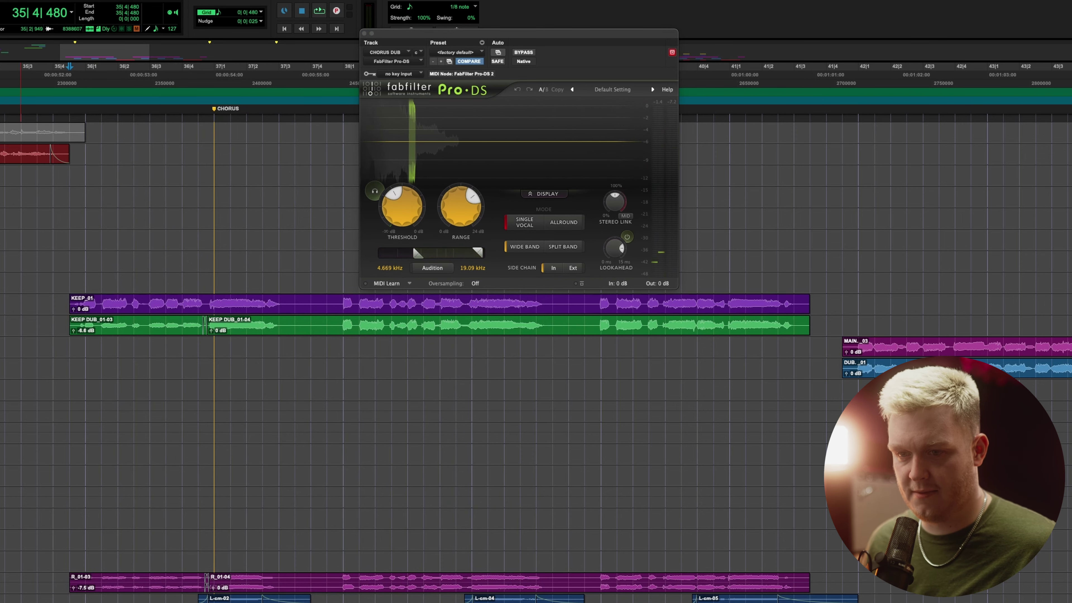
- Open the Pro-Q 2 insert on the CHOR WIDE track and examine its EQ curve during playback
scroll(439, 326, "up", 1)
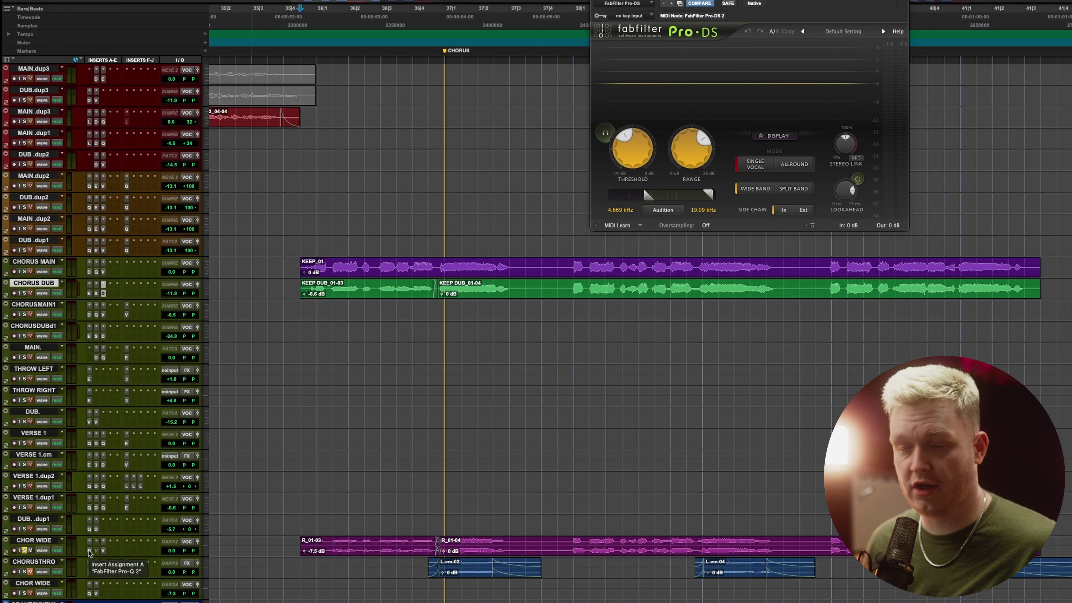
left_click(90, 554)
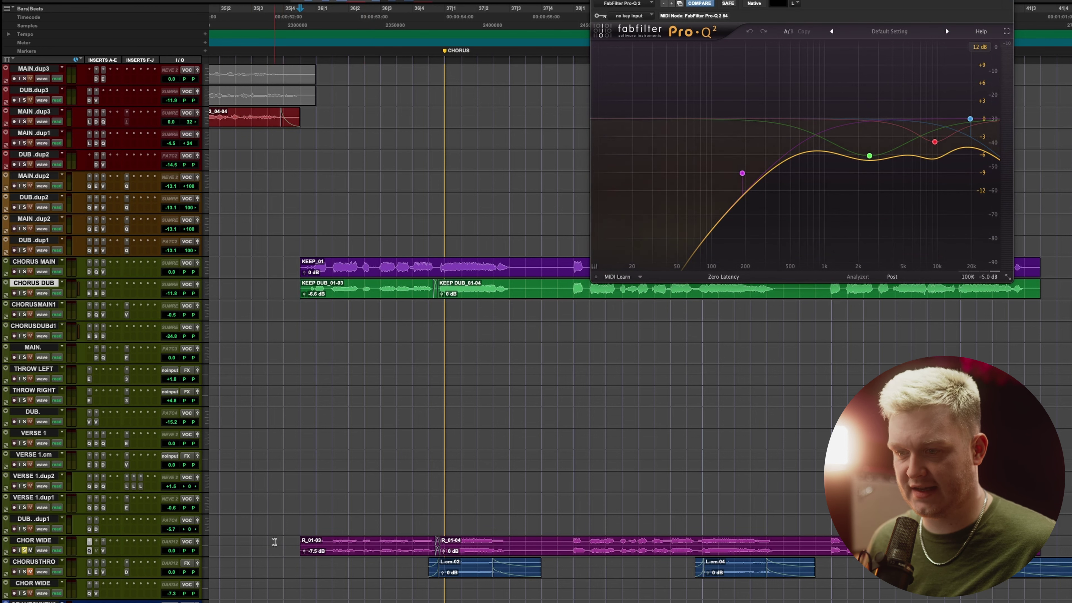
scroll(276, 547, "up", 1)
key("space")
scroll(277, 546, "down", 5)
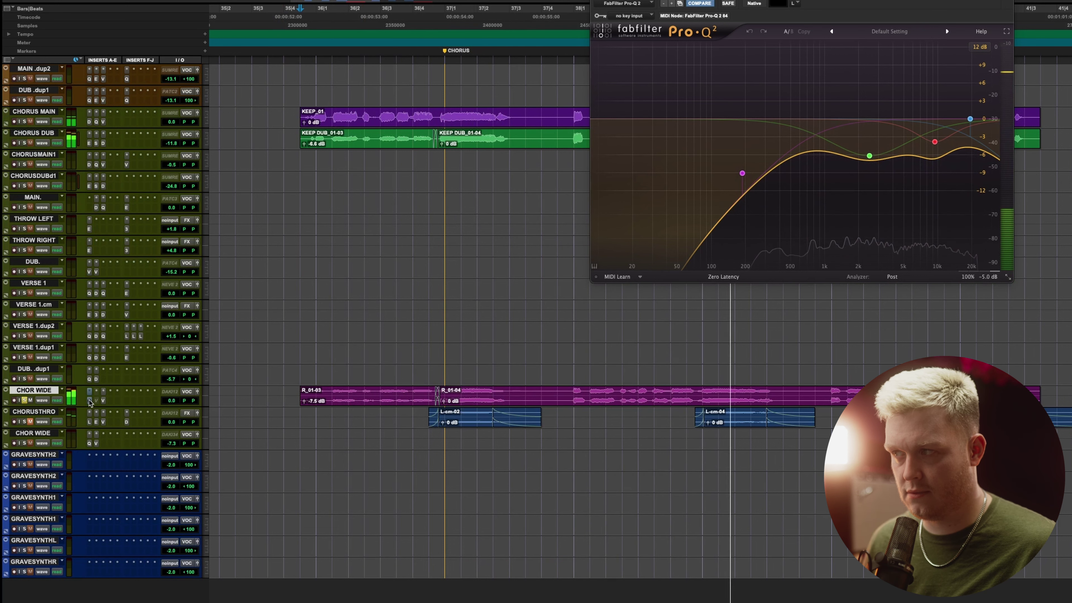
key("space")
mouse_move(992, 277)
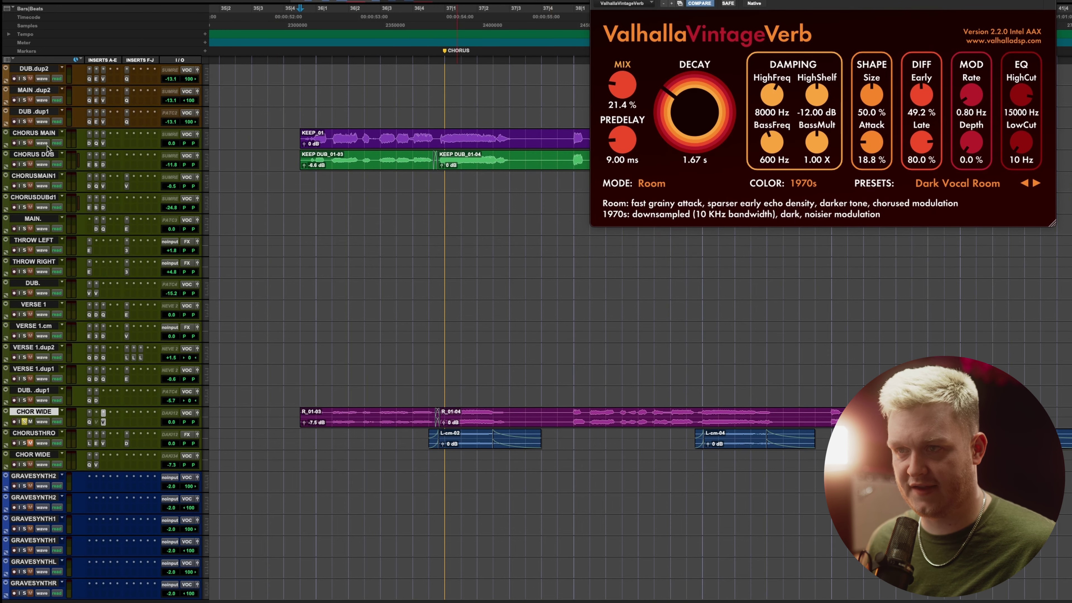
- Audition the chorus with CHORUS MAIN, CHORUS DUB and CHOR WIDE playing together
key("space")
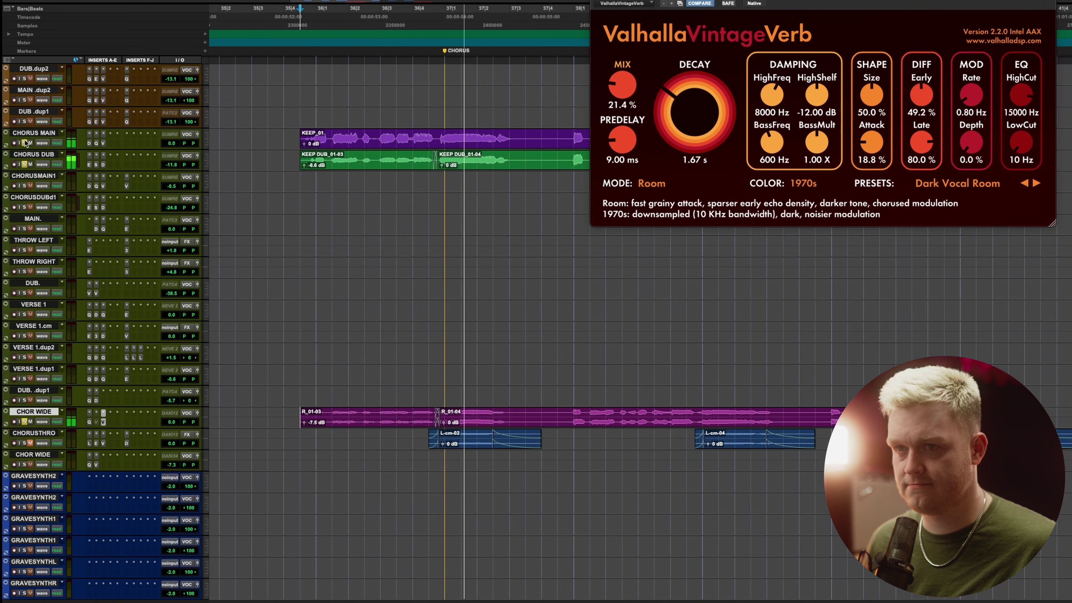
scroll(339, 259, "right", 2)
scroll(339, 259, "right", 3)
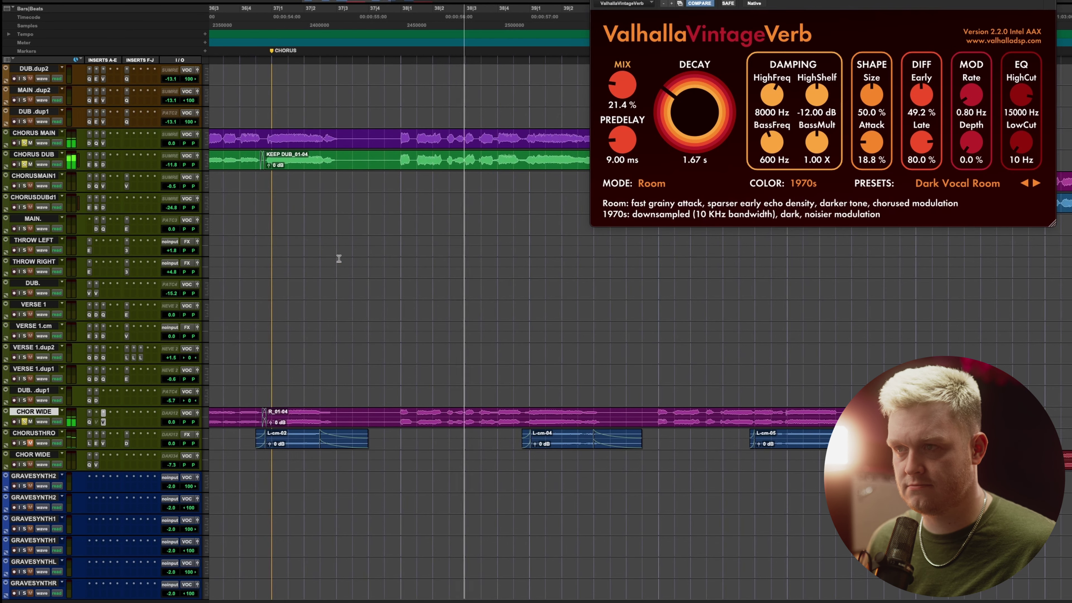
key("space")
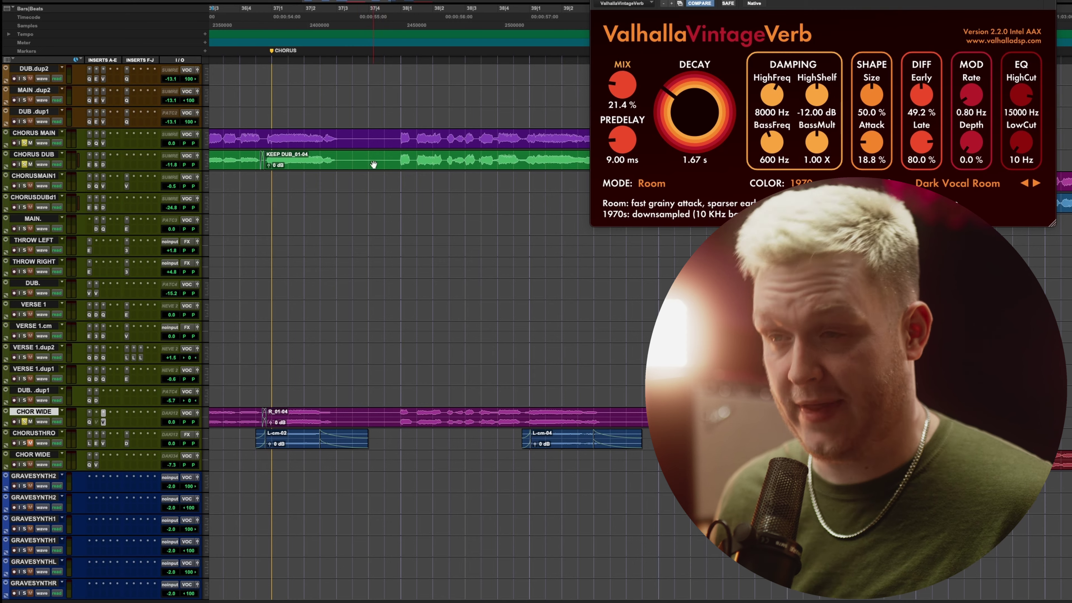
left_click(387, 153)
key("space")
scroll(383, 154, "right", 9)
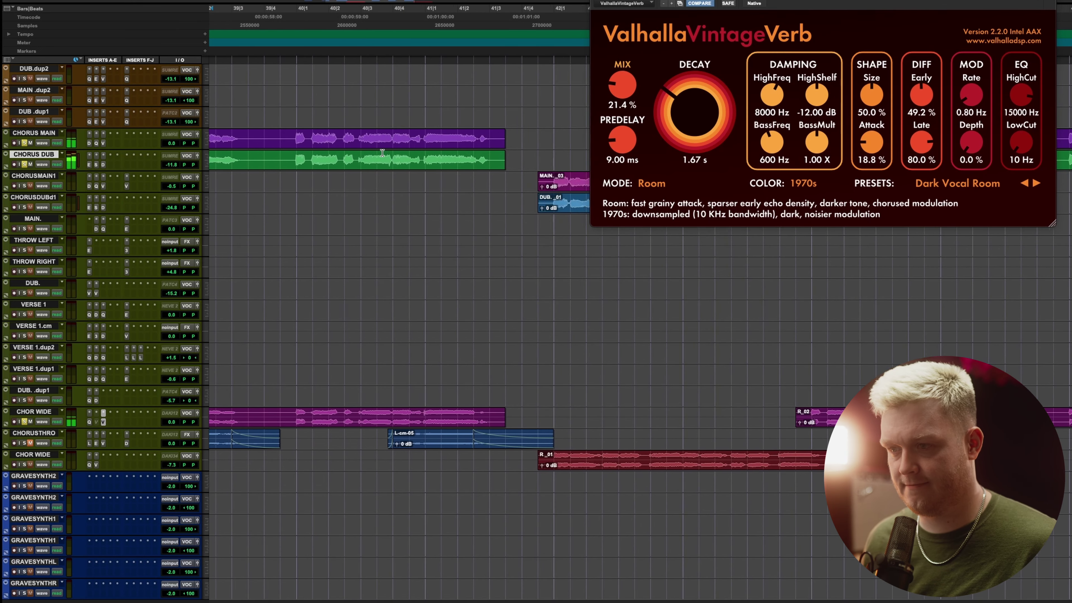
- Place the edit cursor on CHORUSMAIN1 just before its MAIN._03 clip and clear the track solos
scroll(383, 154, "left", 4)
scroll(383, 154, "right", 8)
left_click(373, 182)
left_click(24, 164, "alt")
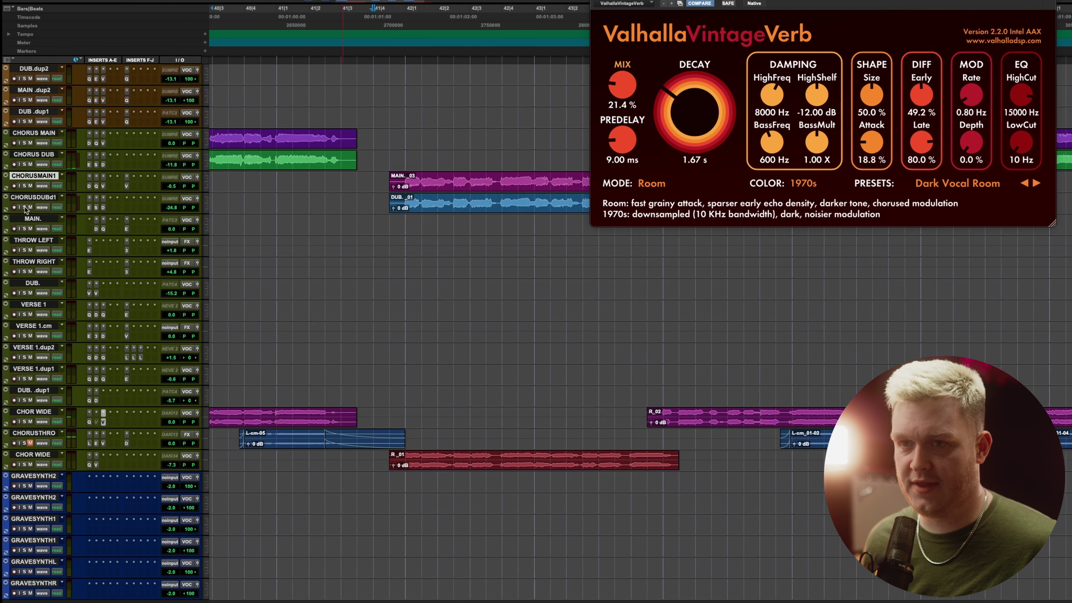
- Audition the section with the MAIN._03, DUB._01 and R_01 vocal clips from just before its start
scroll(202, 183, "right", 5)
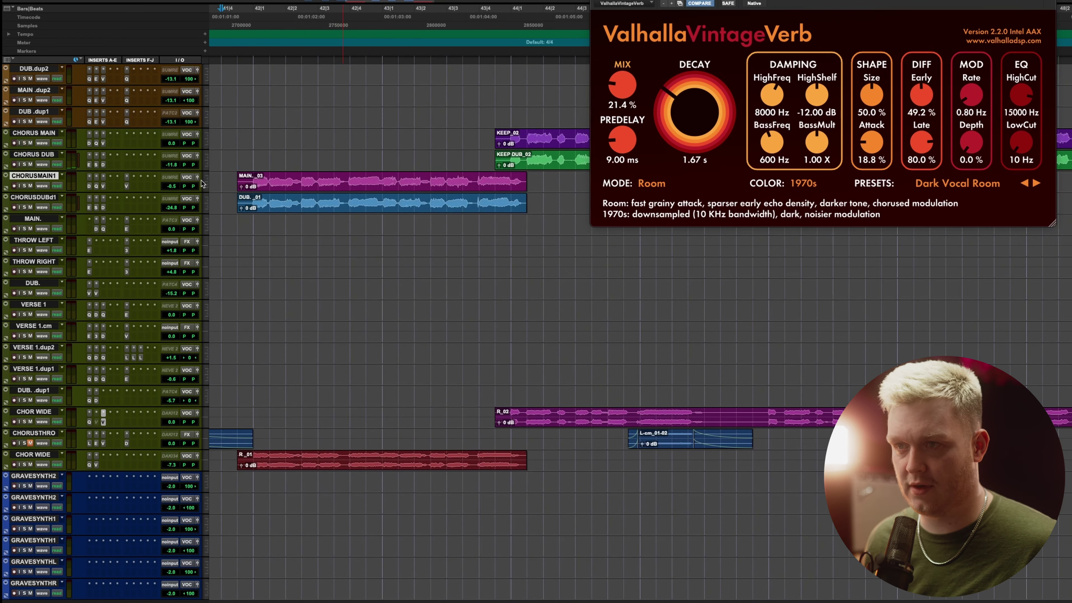
left_click(222, 181)
key("space")
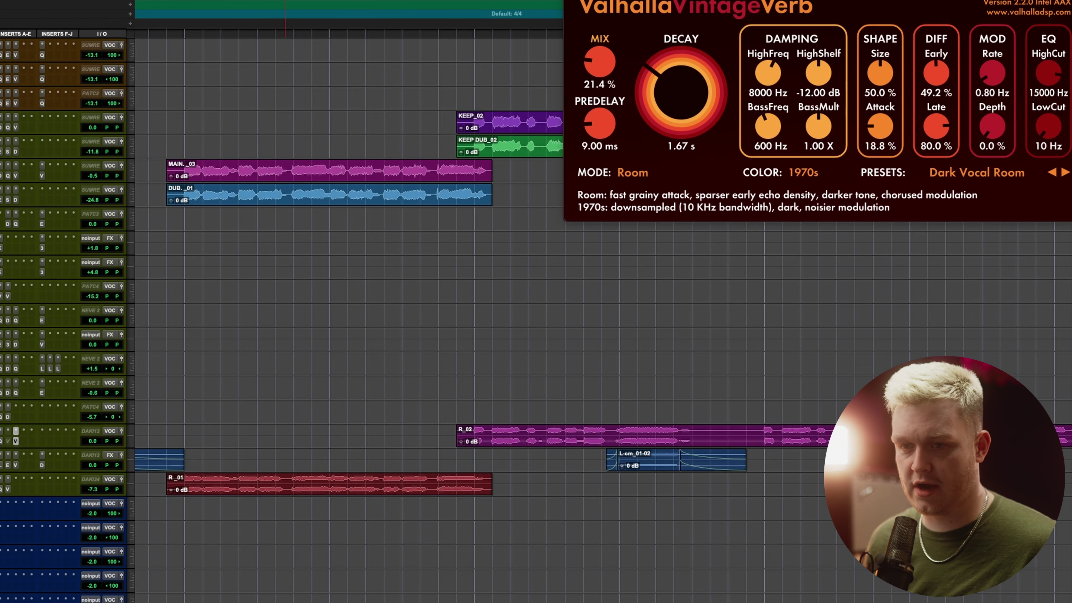
key("space")
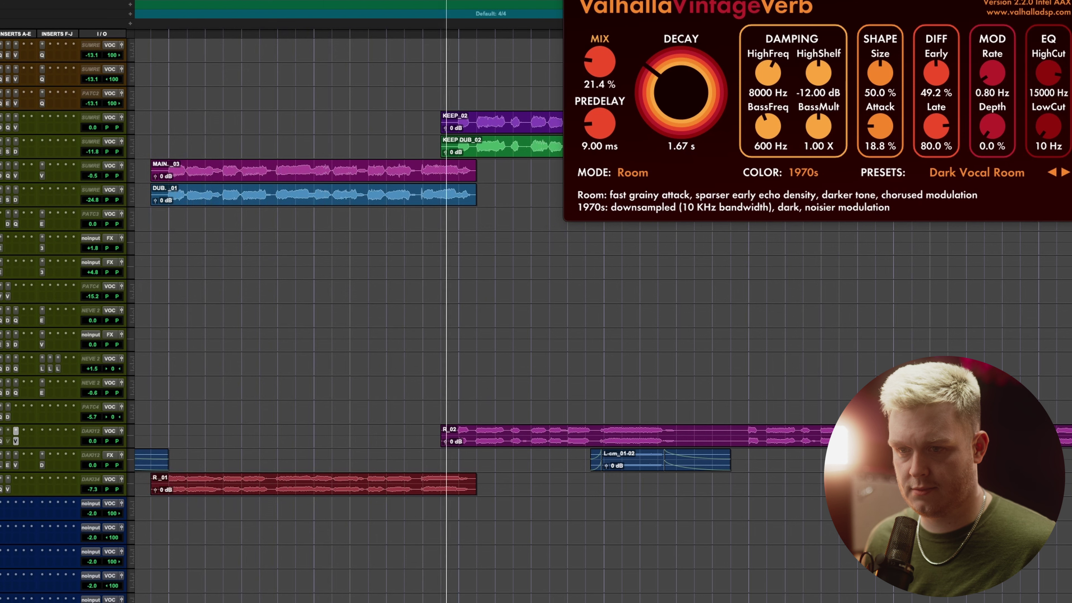
- Audition the MAIN._03 chorus vocal on CHORUSMAIN1 and its ValhallaSpaceModulator WideChorus insert
key("space")
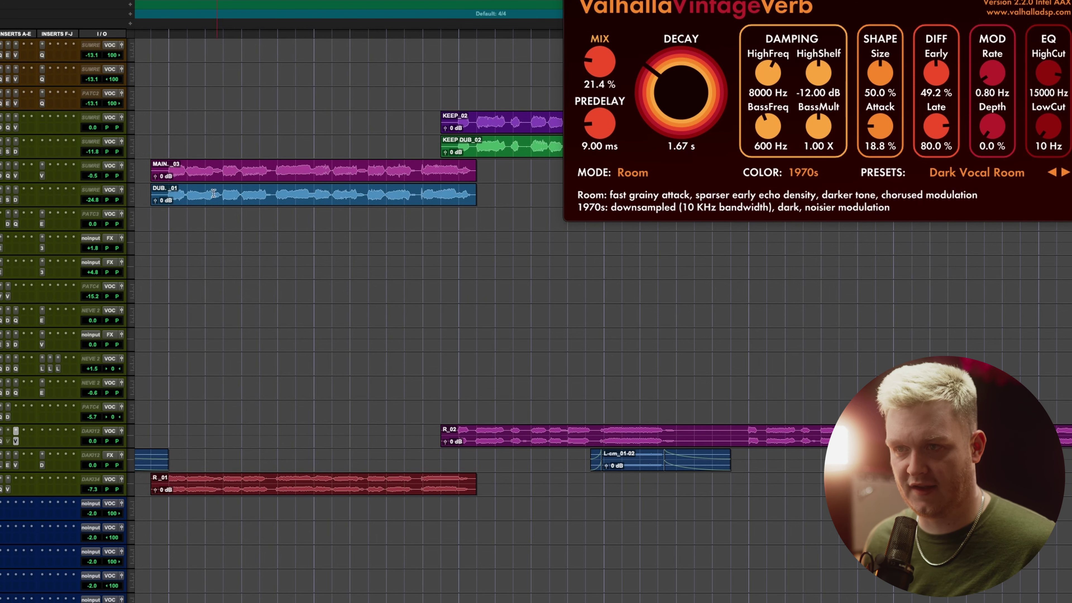
key("space")
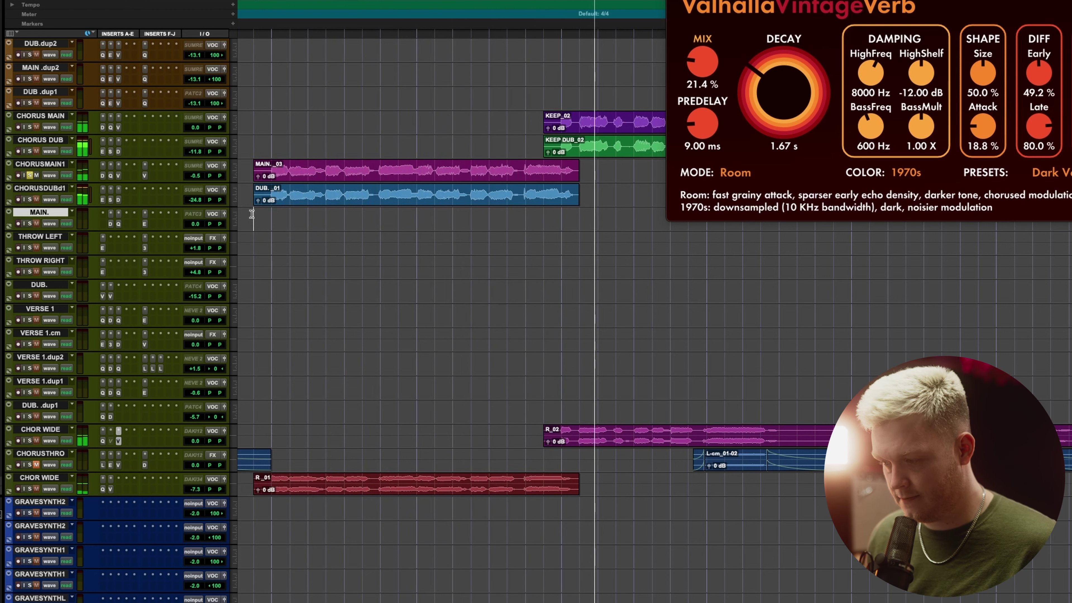
key("space")
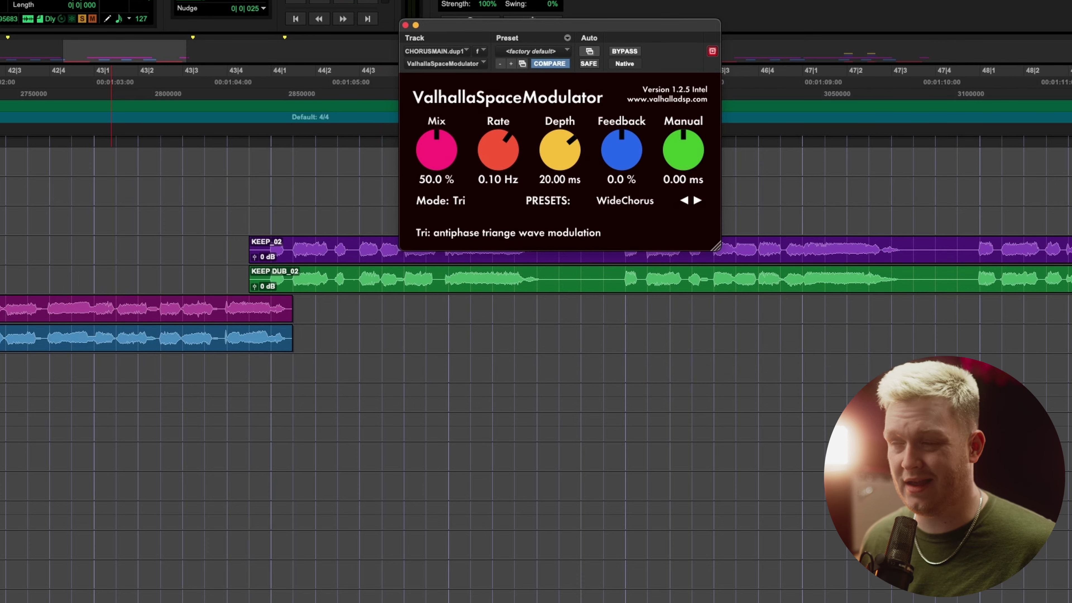
key("space")
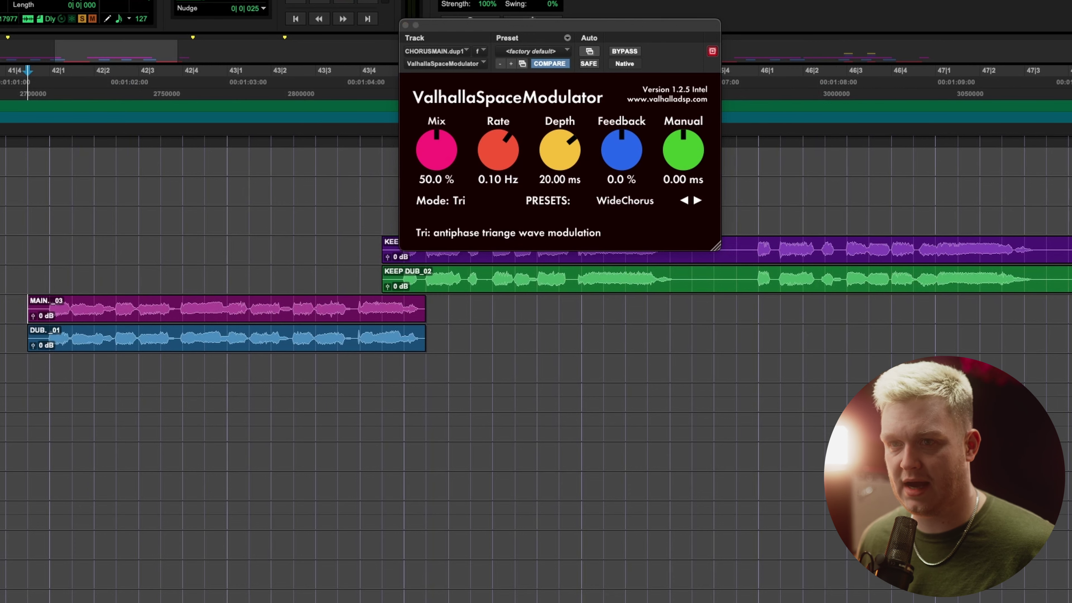
key("space")
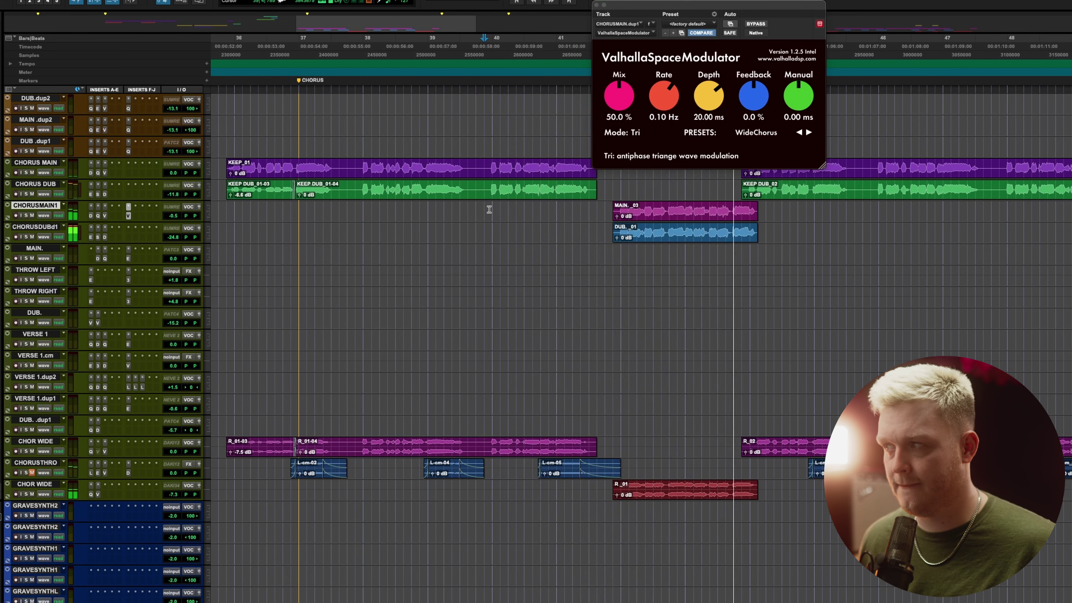
- Audition the first chorus with CHORUS MAIN and CHORUSTHRO soloed, and place the edit cursor on CHORUSMAIN1 just before the CHORUS marker
scroll(72, 419, "down", 2)
left_click(70, 418)
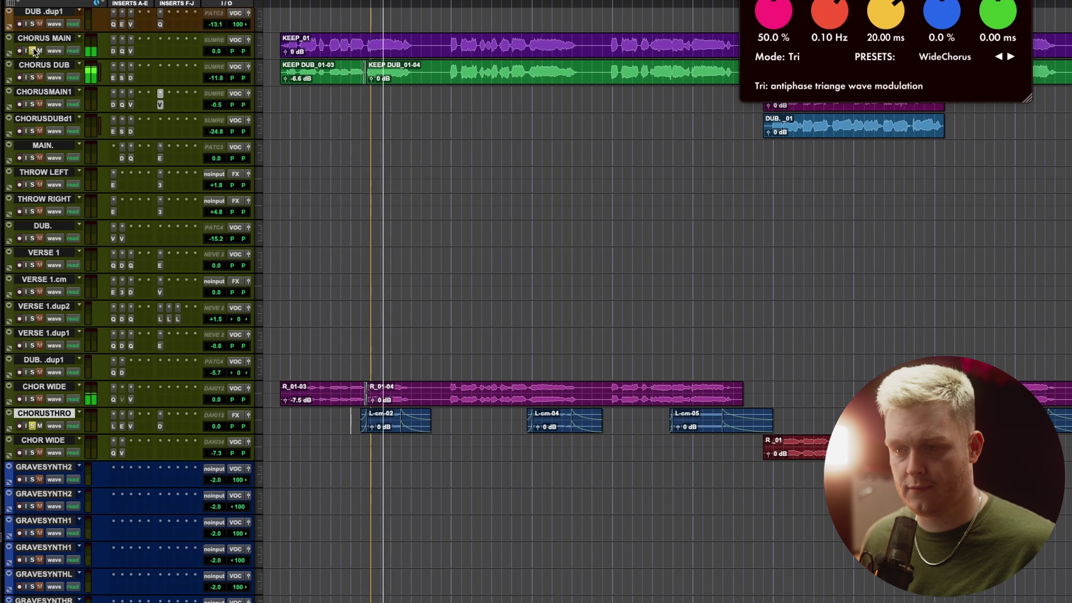
left_click(26, 128)
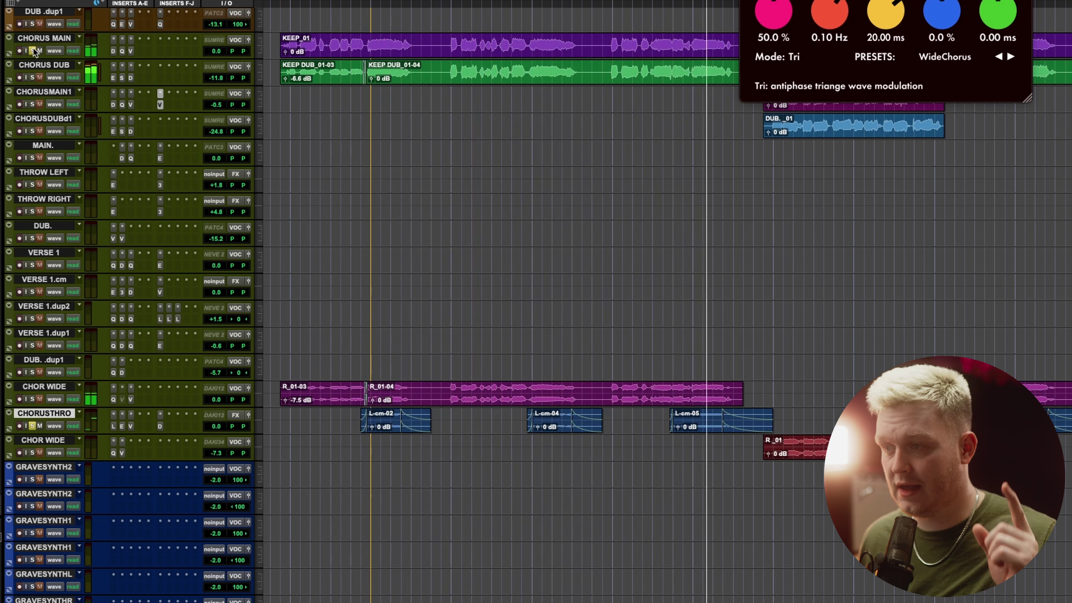
key("space")
left_click_drag(411, 94, 460, 98)
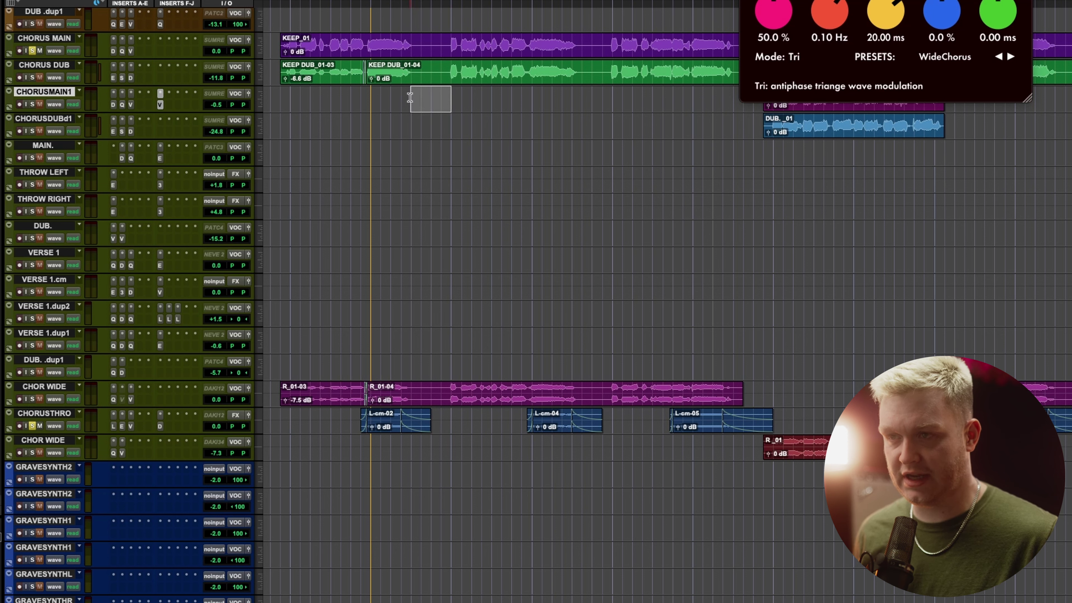
left_click(358, 100)
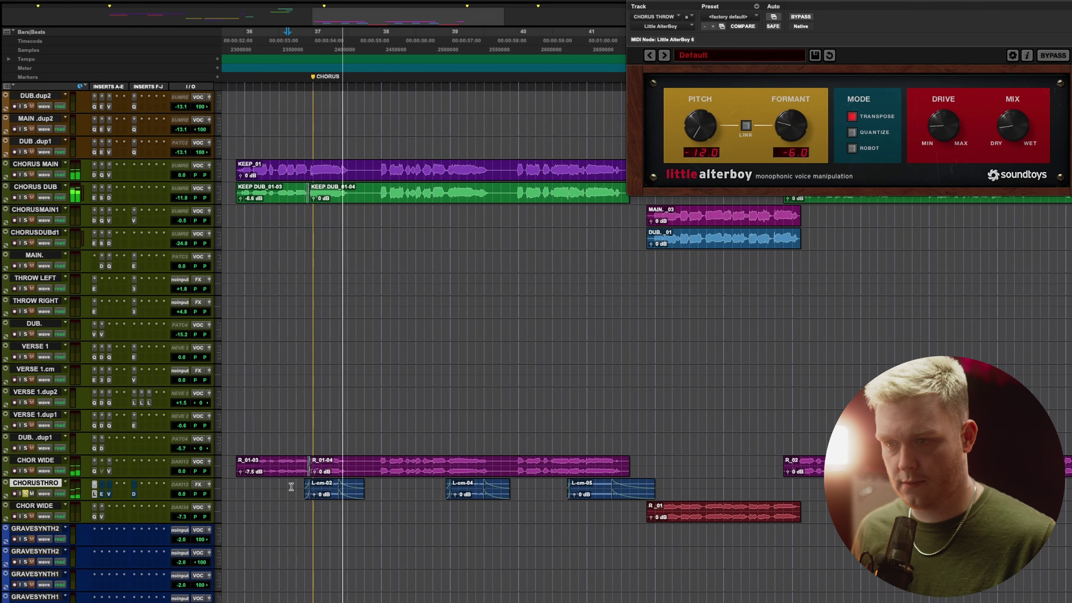
- Move the edit cursor to the start of the L-cm-04 throw clip on CHORUSTHRO and audition it
key("space")
left_click(433, 487)
key("Tab")
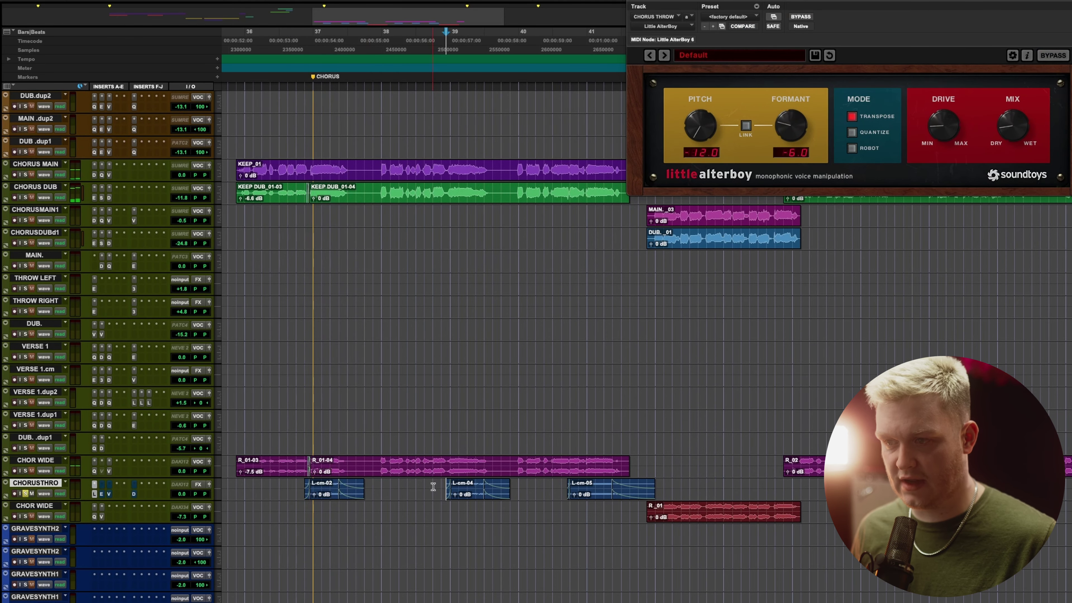
key("space")
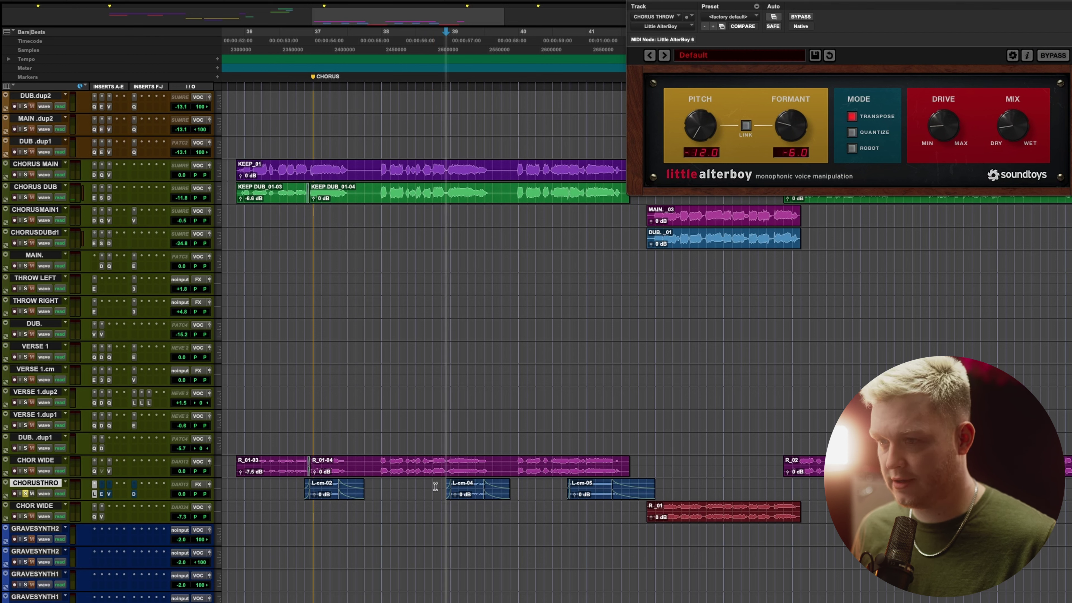
- Inspect the ValhallaVintageVerb, Decapitator and EchoBoy Jr. inserts on the CHORUSTHRO track and audition the throw
left_click(109, 493)
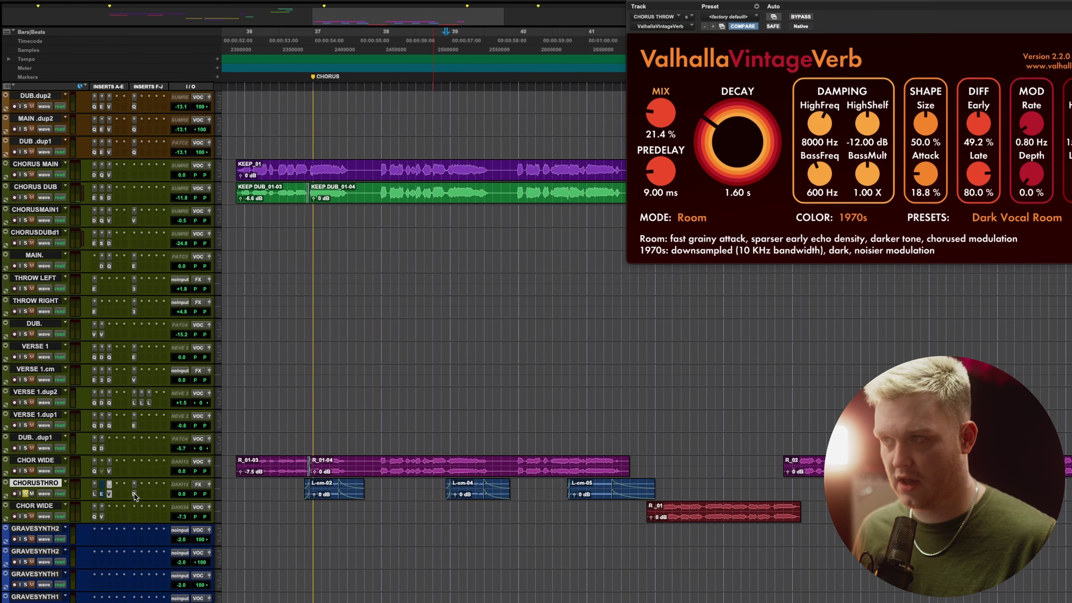
left_click(134, 493)
key("space")
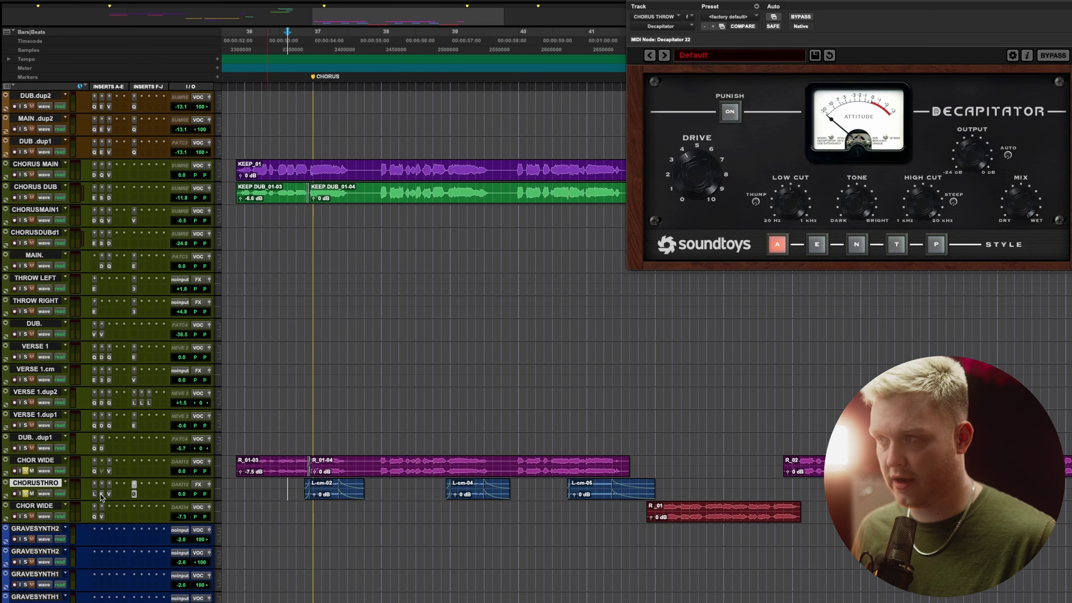
left_click(101, 495)
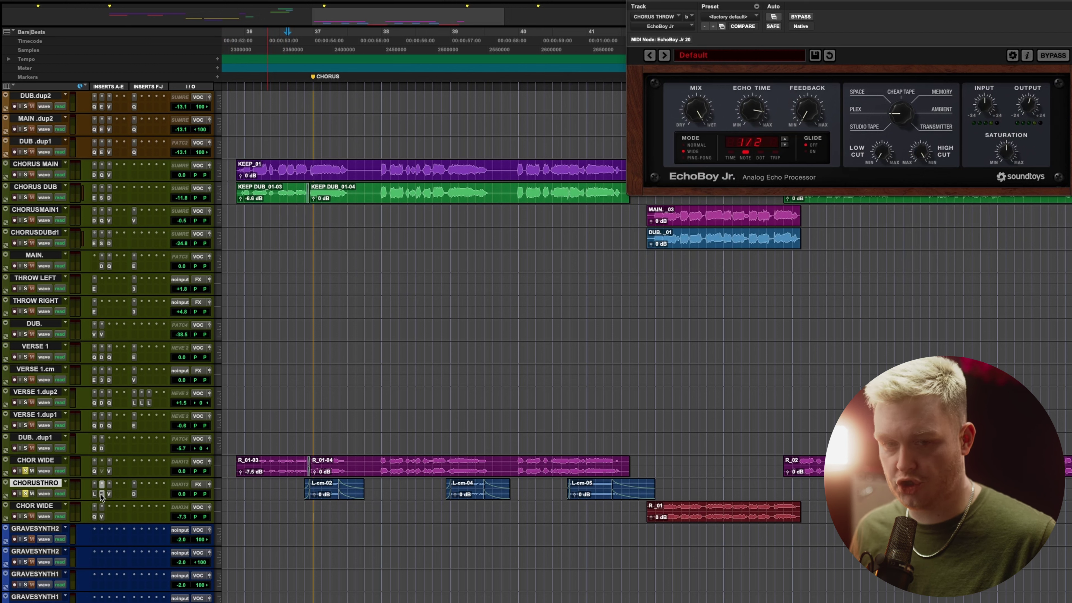
key("space")
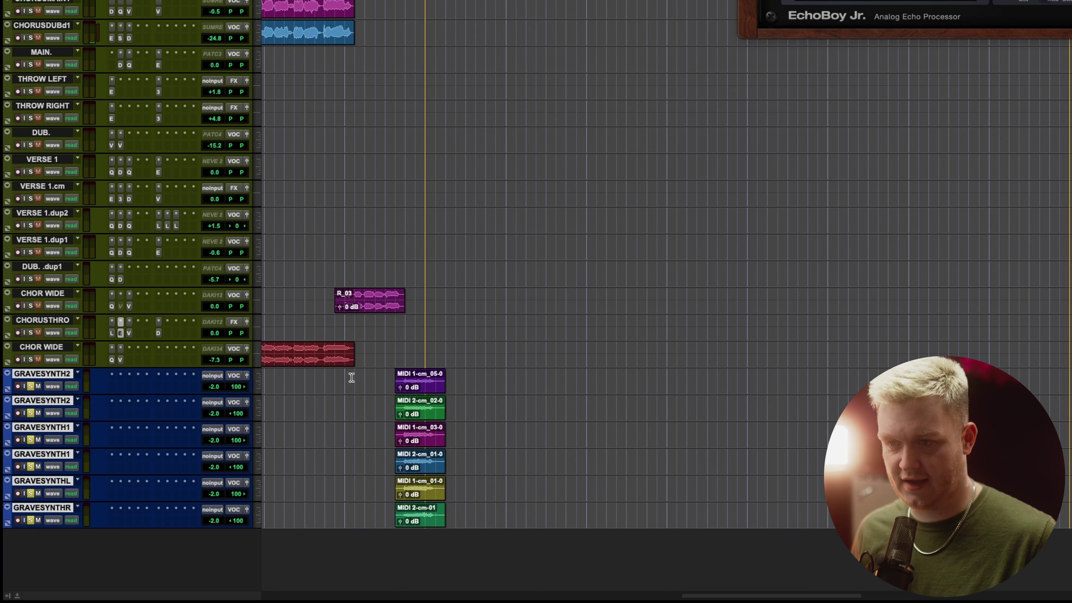
- Audition the six soloed GRAVESYNTH tracks from just before their clips and clear their solos
key("space")
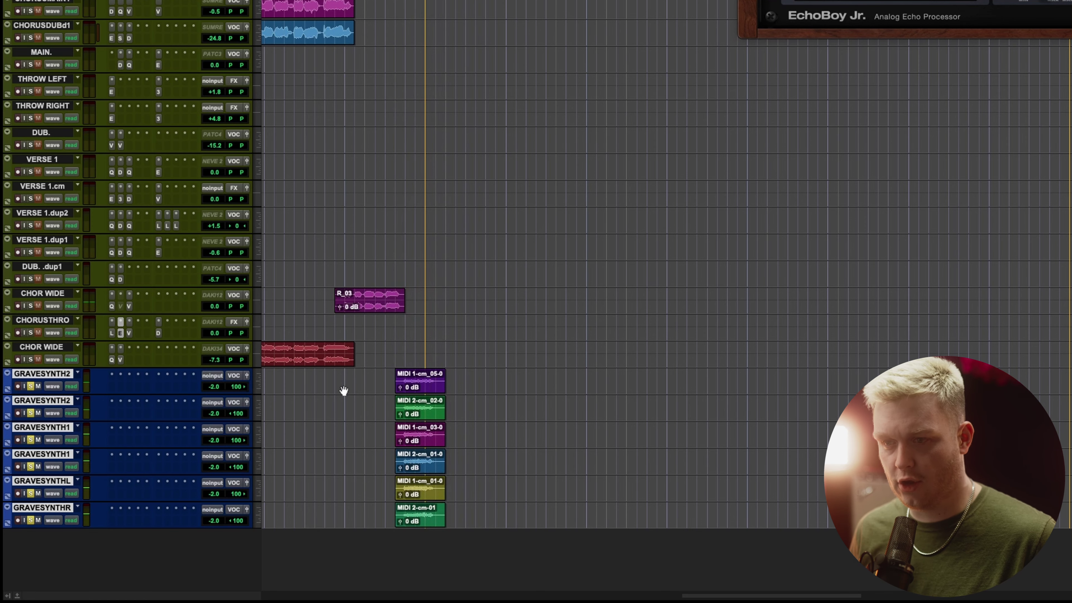
left_click(346, 389)
left_click(31, 386, "alt")
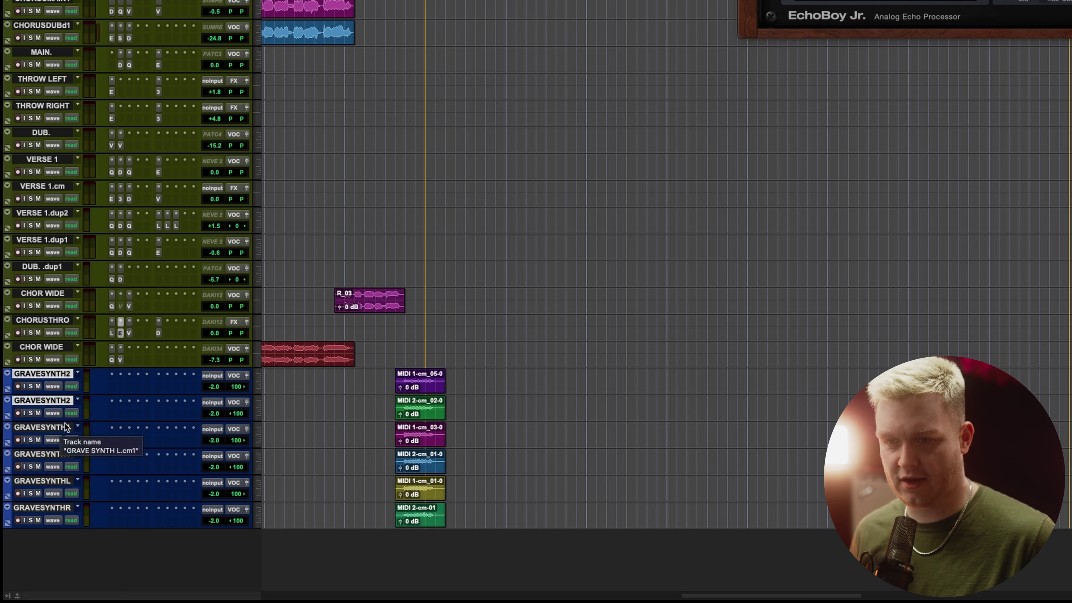
- Solo the two GRAVESYNTH2 tracks and audition the synth layers, ending with the GRAVESYNTHL and GRAVESYNTHR pair soloed
key("shift+s")
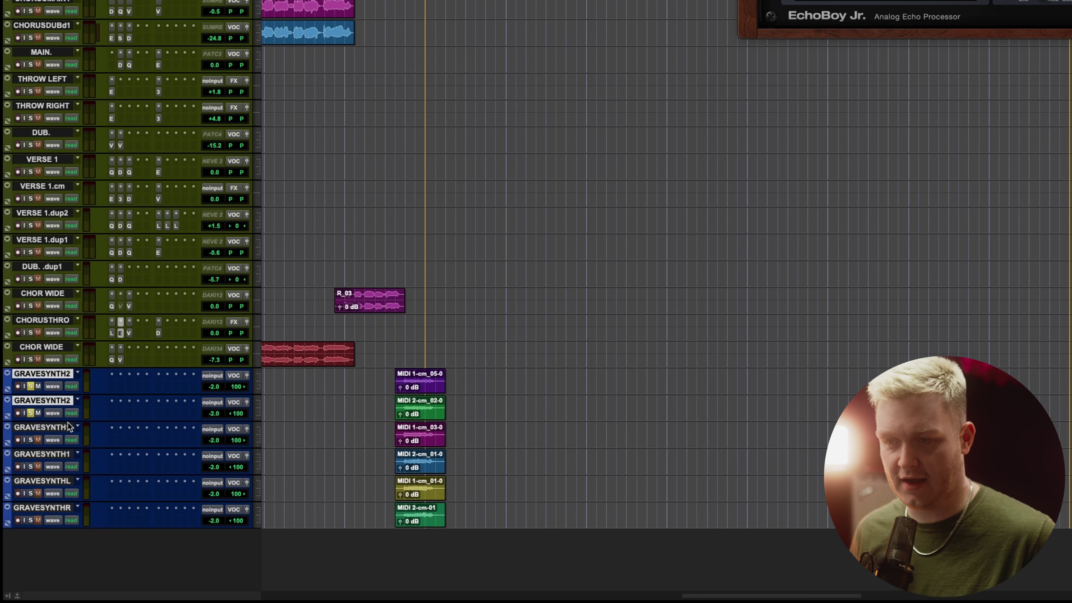
key("space")
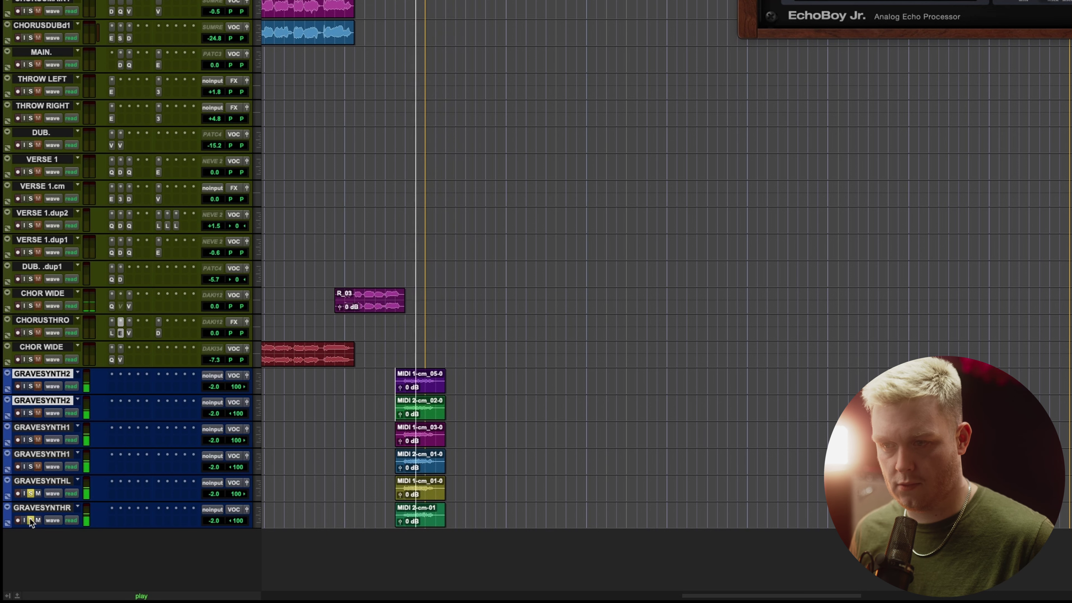
key("space")
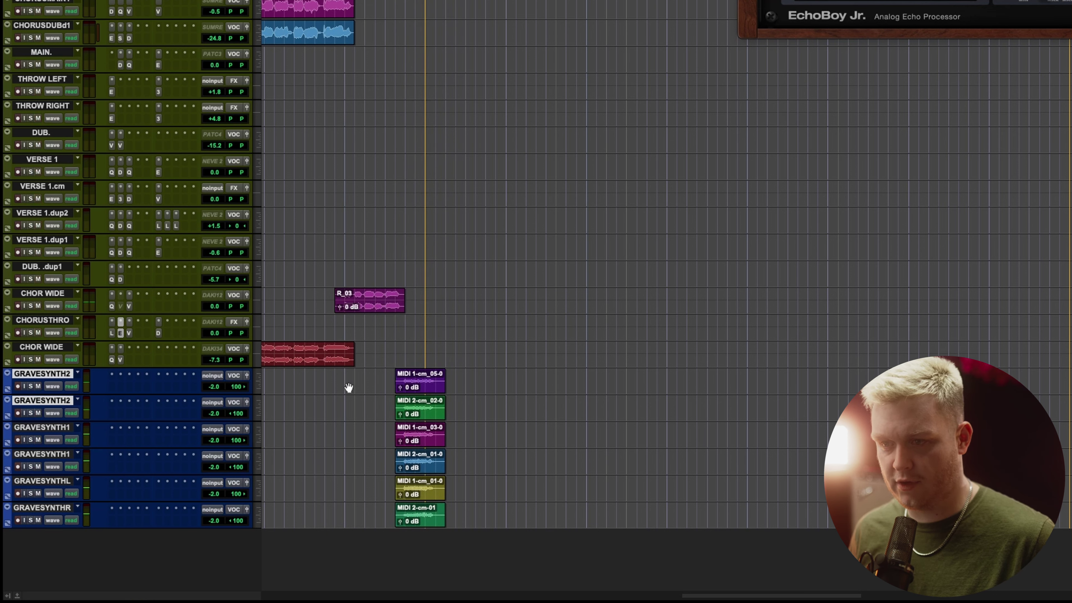
- Audition the transition into the GRAVESYNTH clips in the full mix with no tracks soloed
left_click(345, 378)
key("space")
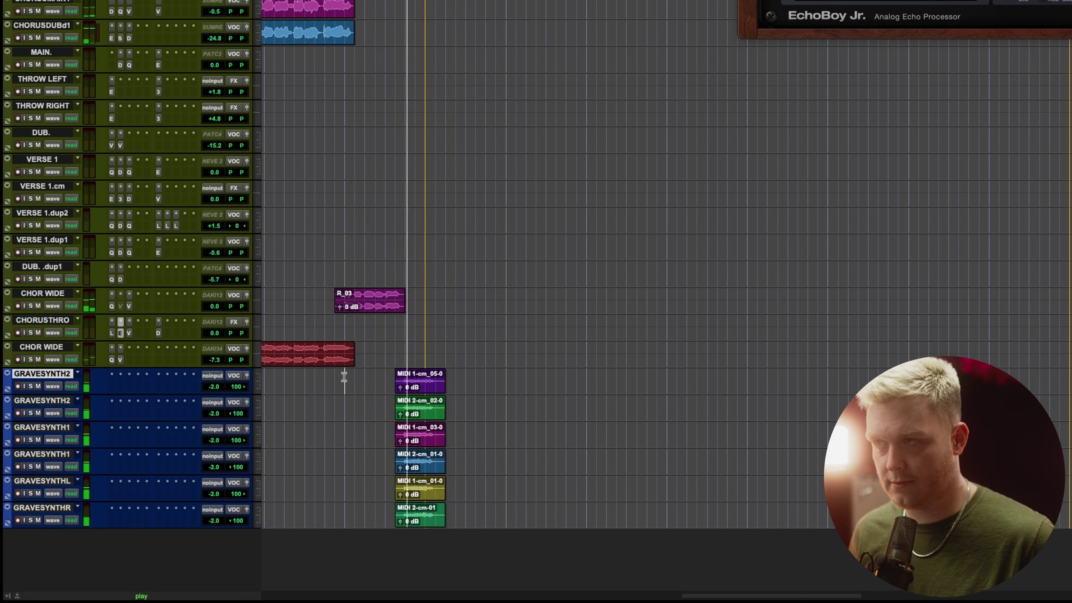
key("space")
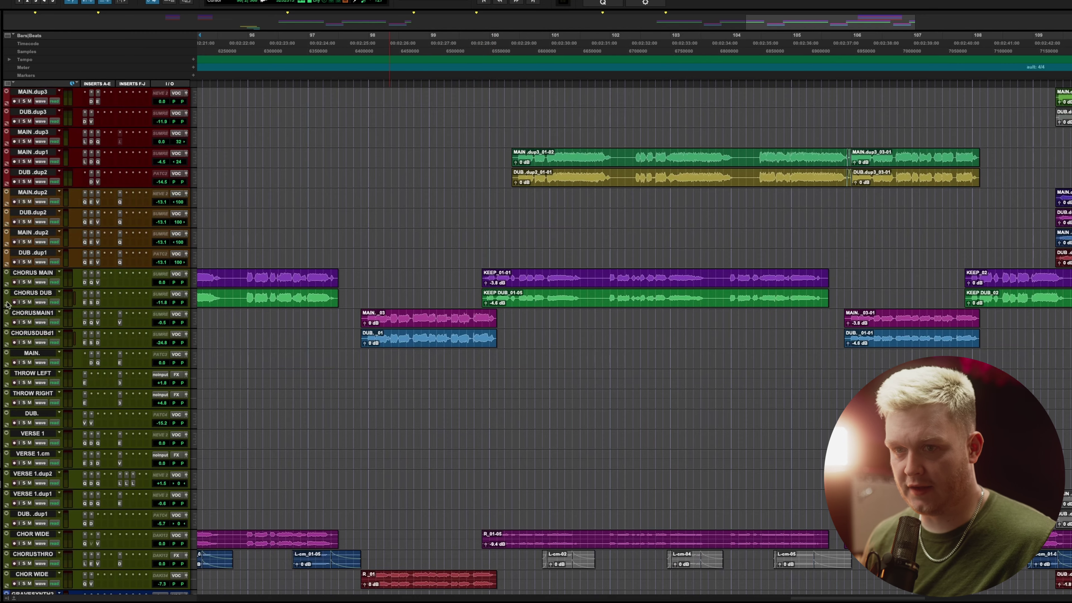
- Audition the mix around bar 100 from just before the Audio 17_08-02 clip on the LEAD VIBE track
scroll(506, 332, "down", 3)
scroll(507, 332, "up", 10)
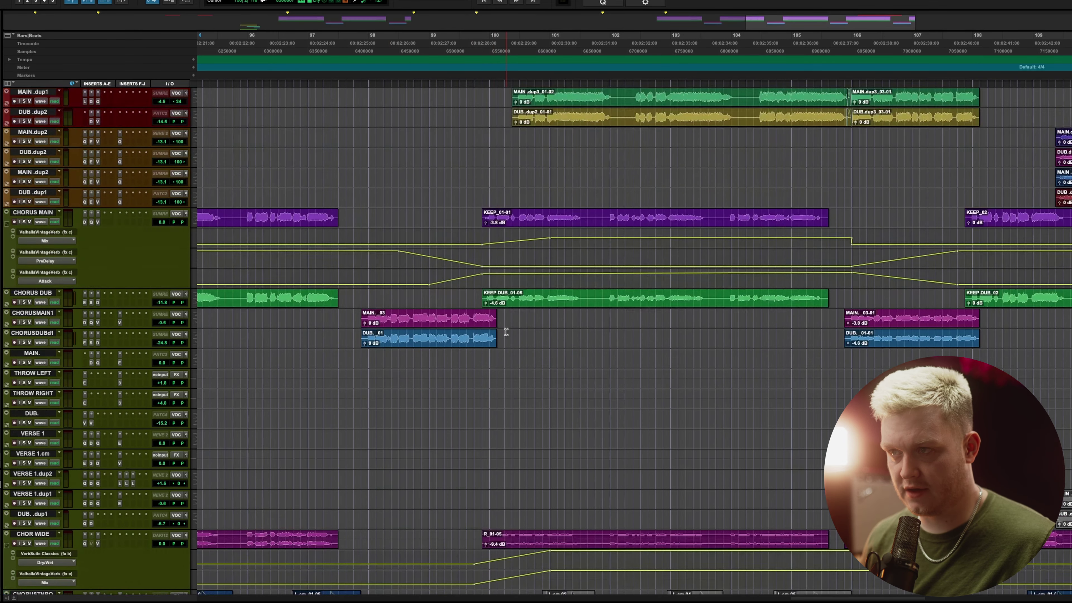
scroll(506, 332, "up", 10)
left_click(475, 123)
key("space")
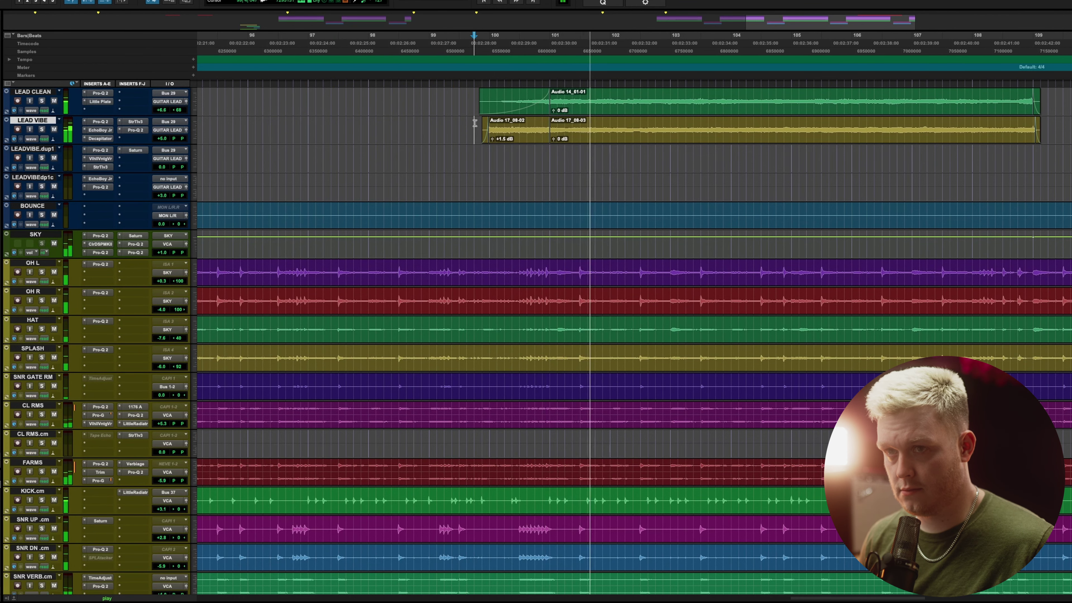
key("space")
- Examine the ValhallaVintageVerb Mix, PreDelay and Attack automation on CHORUS MAIN at the start of the KEEP_01-01 clip
scroll(52, 216, "up", 10)
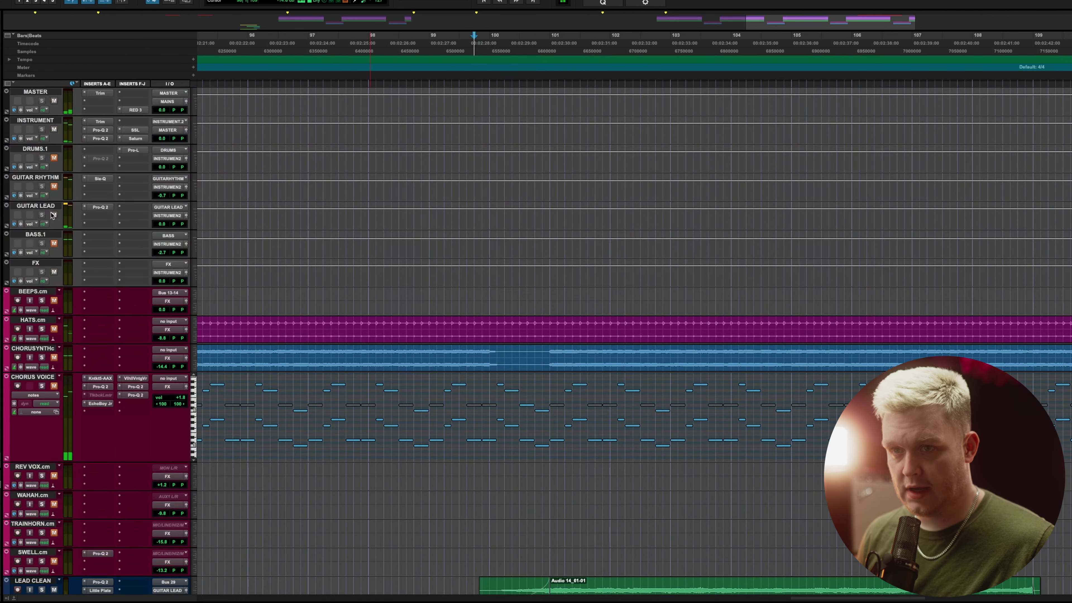
scroll(513, 205, "down", 20)
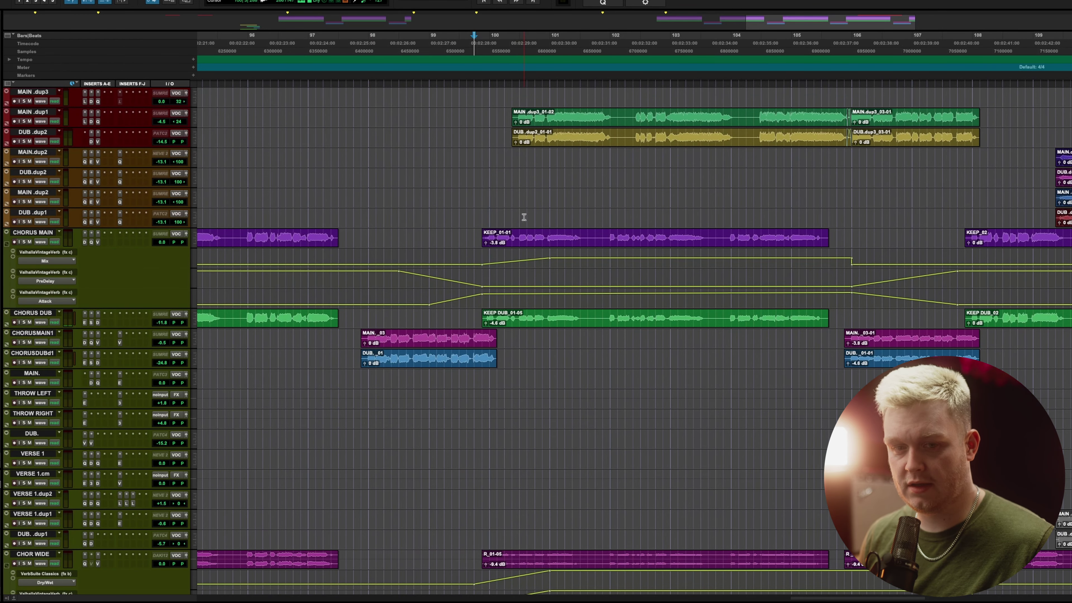
left_click(481, 258)
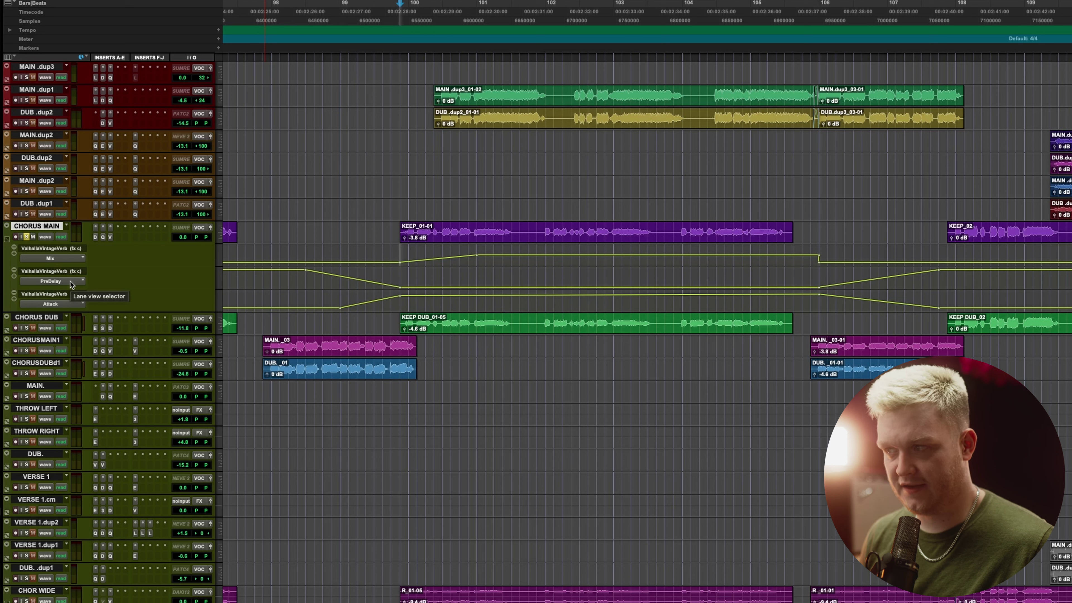
left_click_drag(341, 301, 400, 300)
left_click(401, 301)
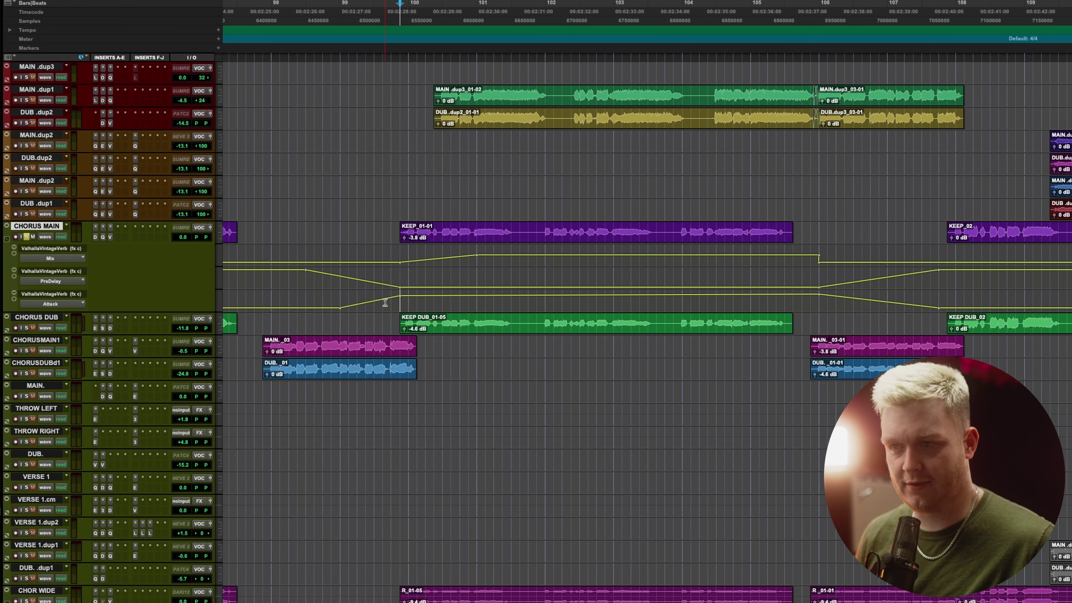
- Audition the soloed CHORUS MAIN from just before the KEEP_01-01 clip and toggle the solo on CHORUSMAIN1 during playback
left_click(391, 257)
key("space")
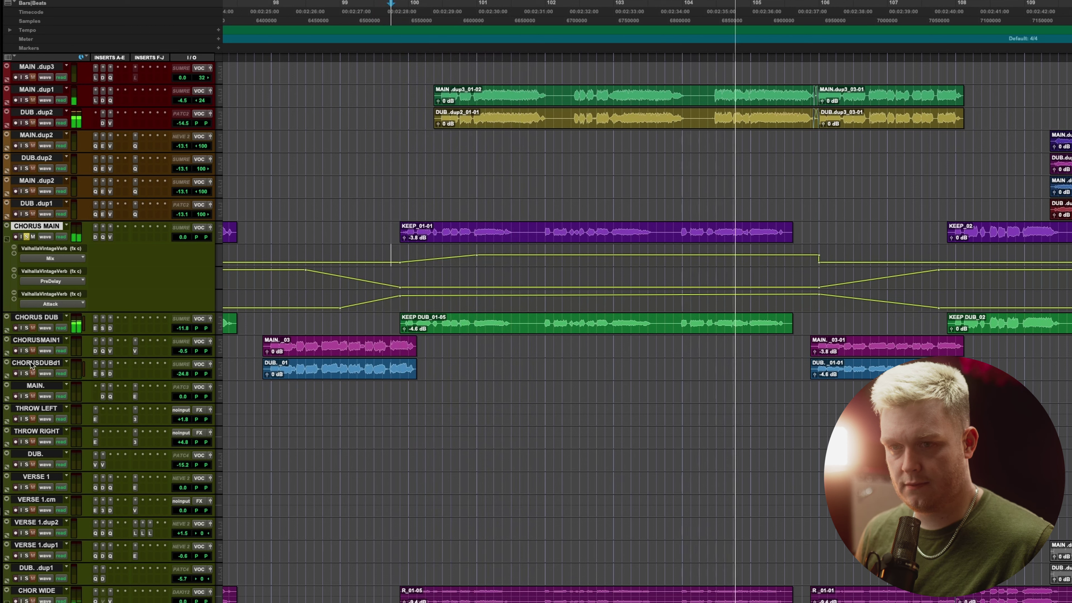
left_click(26, 351)
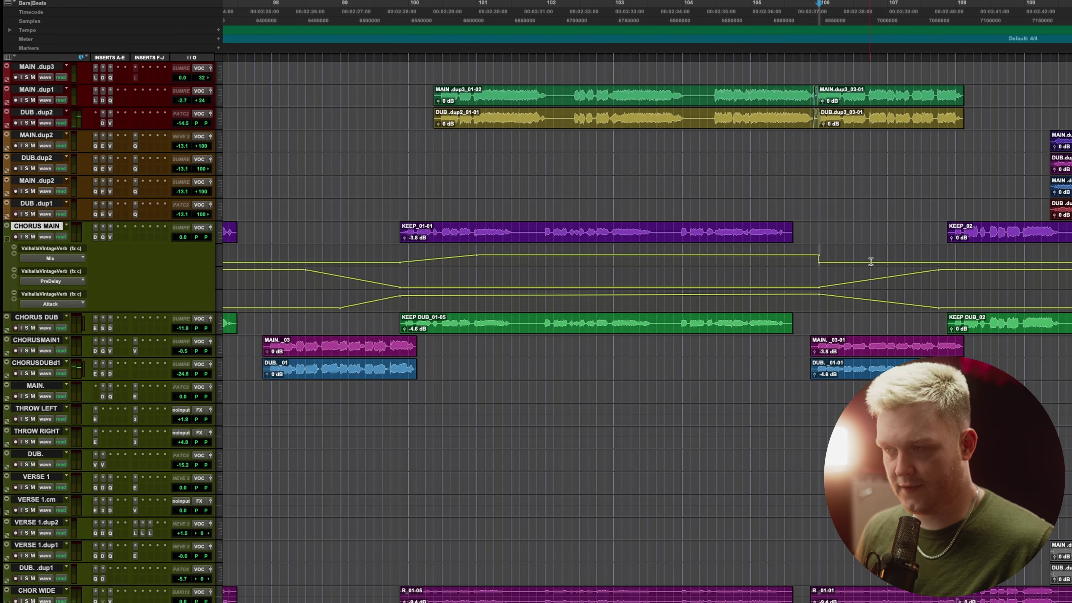
- Solo CHOR WIDE and audition the R_01-05 clip with its VerbSuite Classics and ValhallaVintageVerb automation
scroll(359, 338, "down", 5)
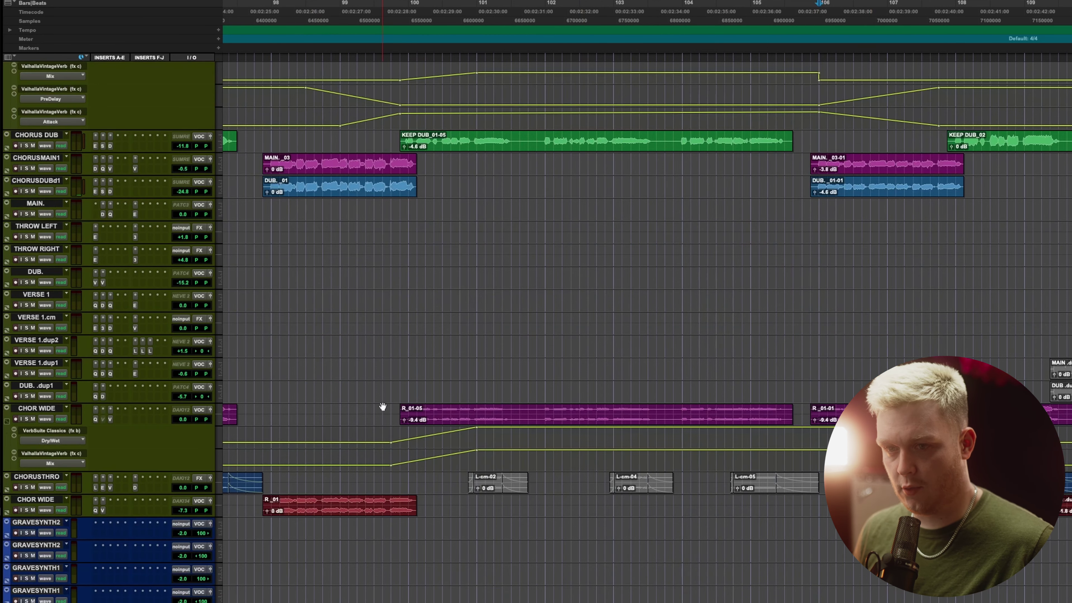
left_click(403, 420)
key("shift+s")
key("space")
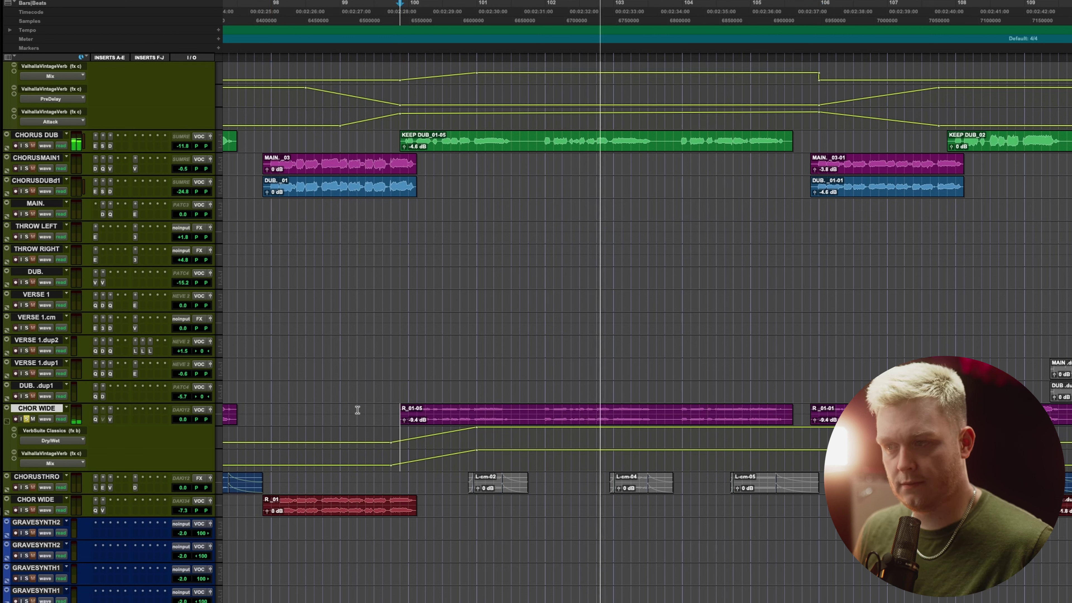
key("space")
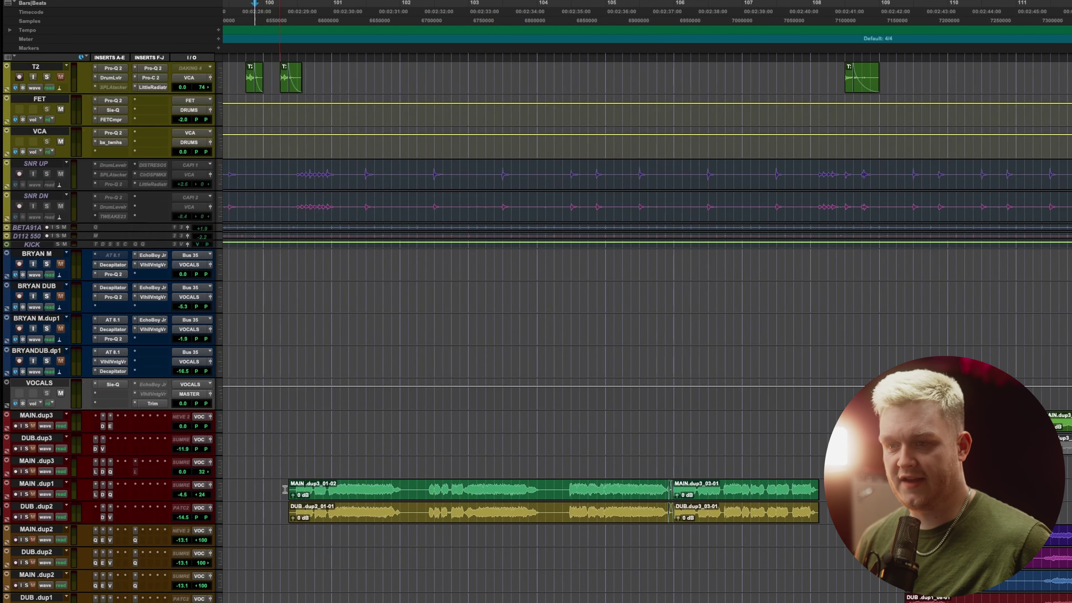
- Solo the MAIN .dup1 and DUB .dup2 tracks and audition them from just before the MAIN .dup3_01-02 clip
left_click(273, 485)
scroll(274, 485, "down", 5)
left_click(267, 338, "shift")
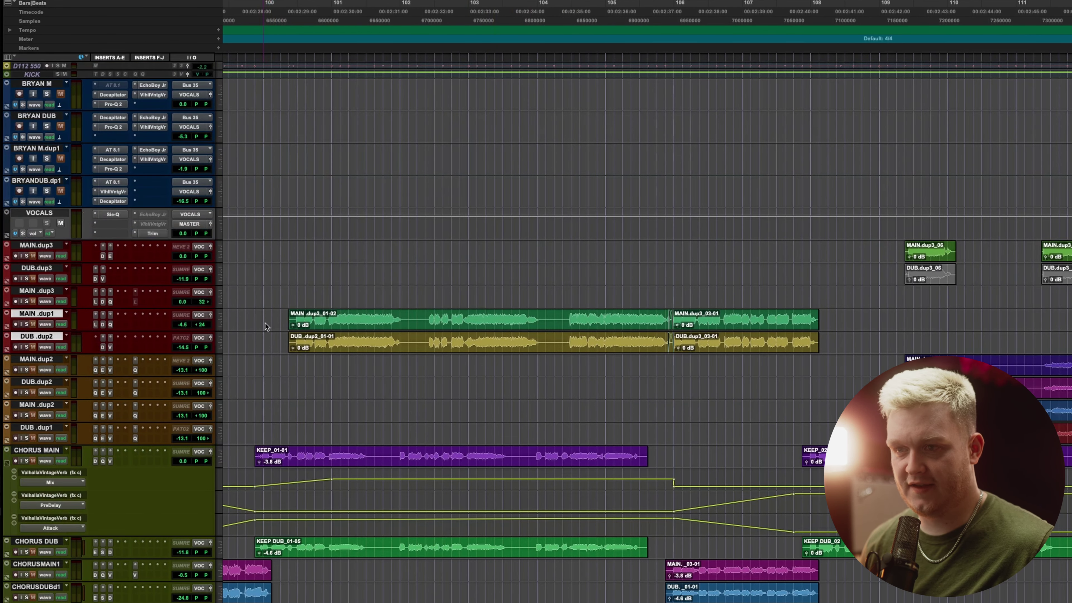
left_click(26, 324)
key("space")
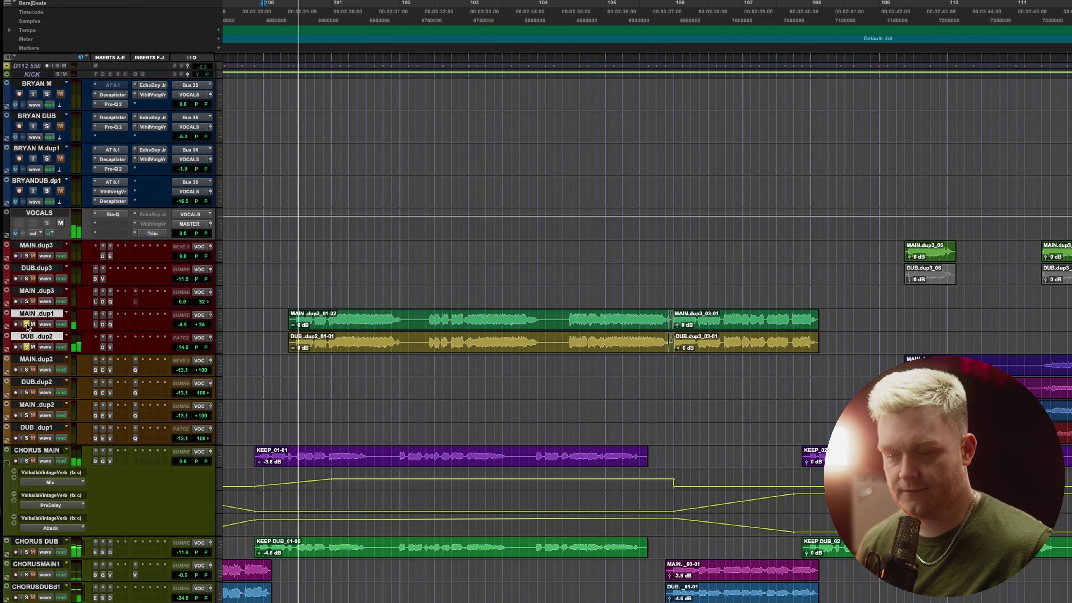
- Add CHORUS MAIN to the soloed MAIN .dup1 and DUB .dup2 tracks and audition the combined layers
left_click(26, 461)
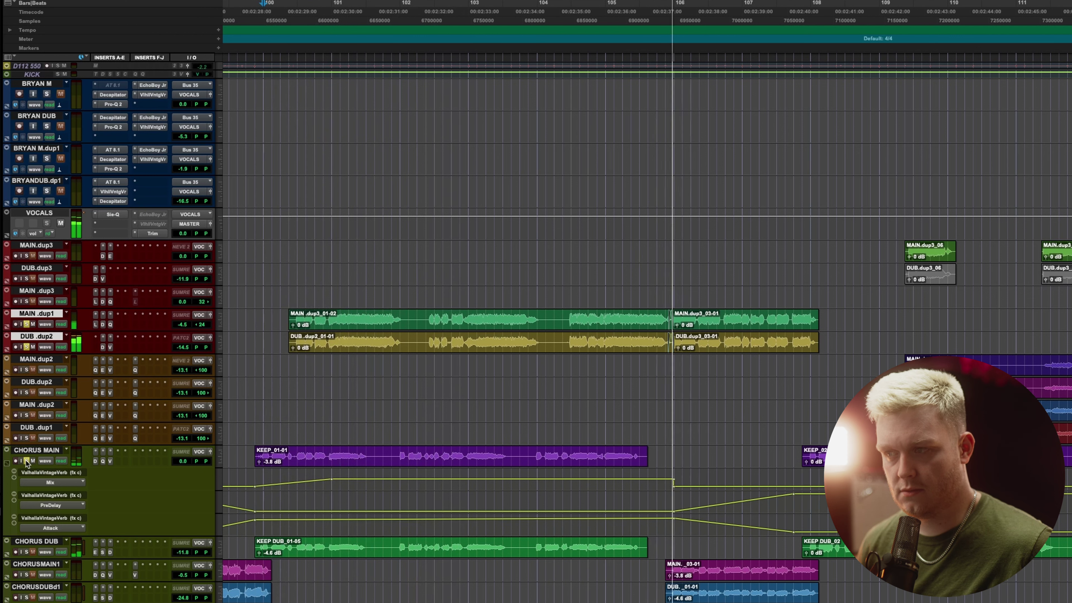
key("space")
- Solo MAIN .dup1 alone, audition its Little AlterBoy at 100 % wet, and set the plug-in's mix to 31.5 %
left_click(27, 324)
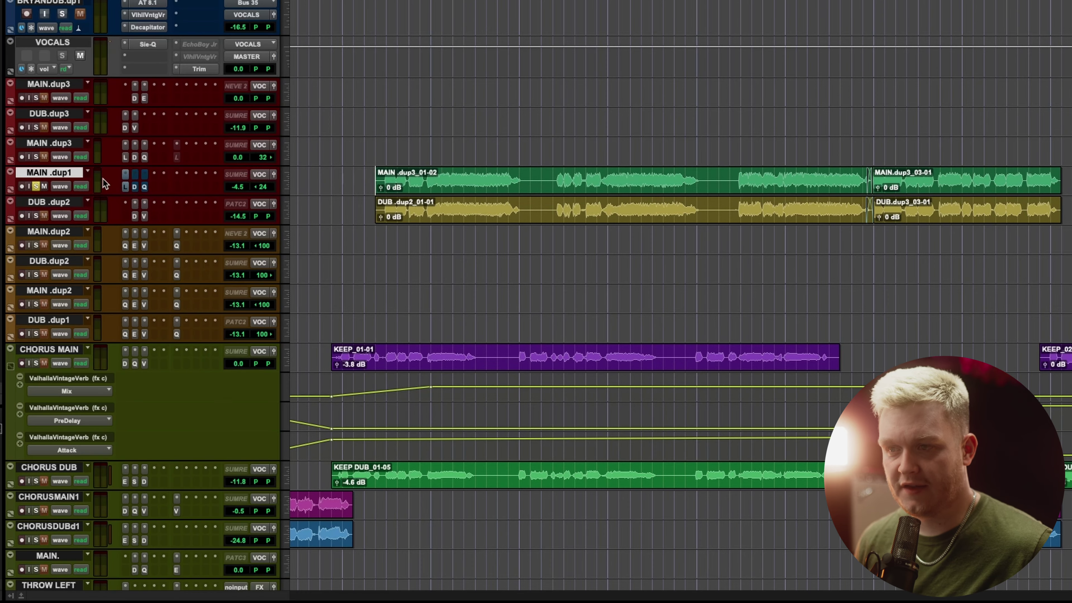
key("space")
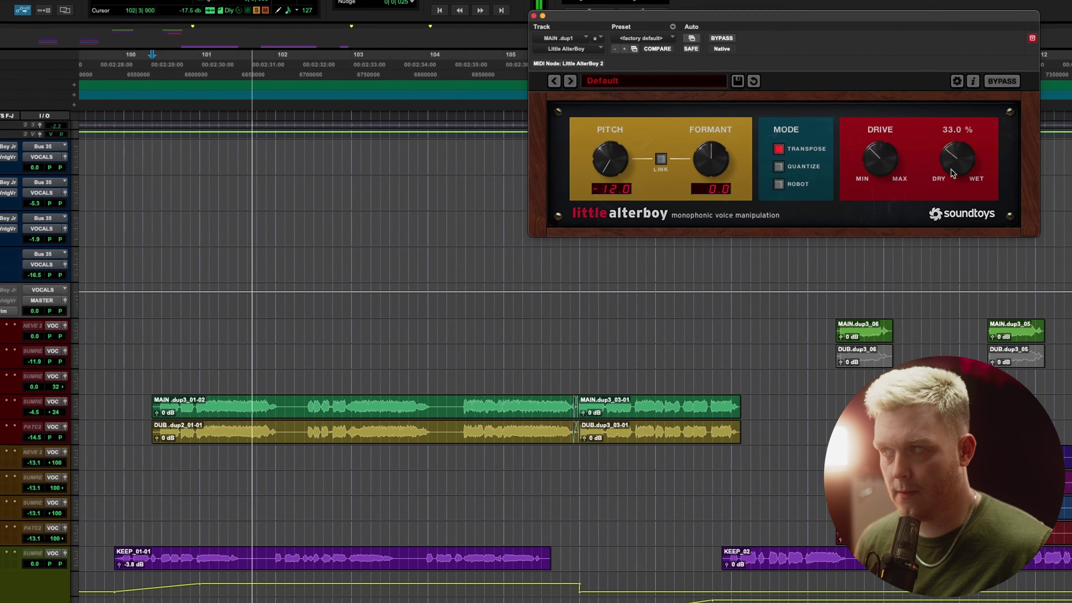
left_click_drag(953, 173, 959, 114)
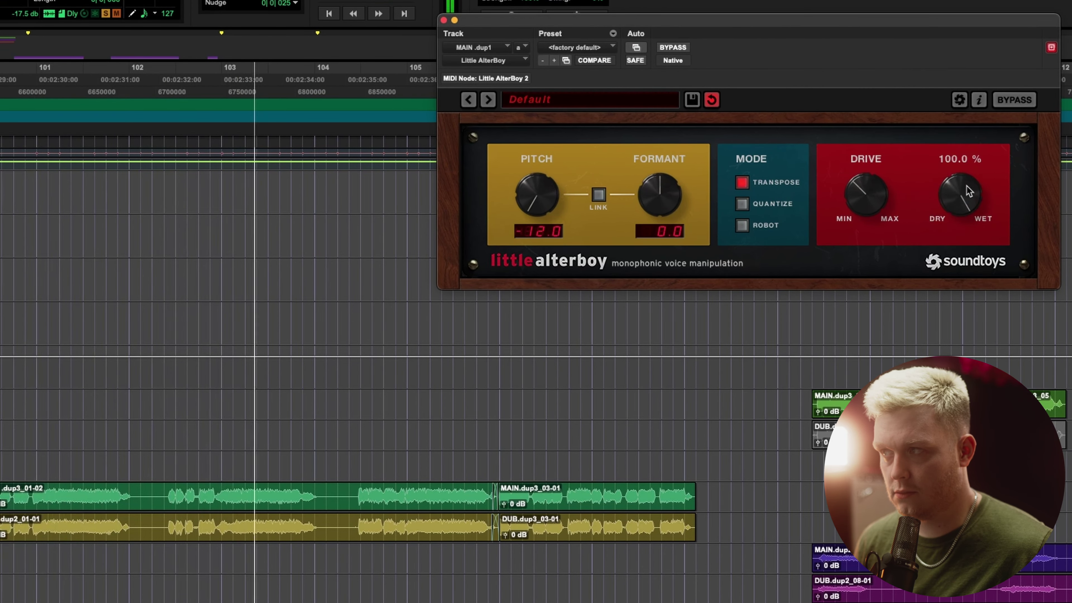
left_click_drag(969, 195, 958, 275)
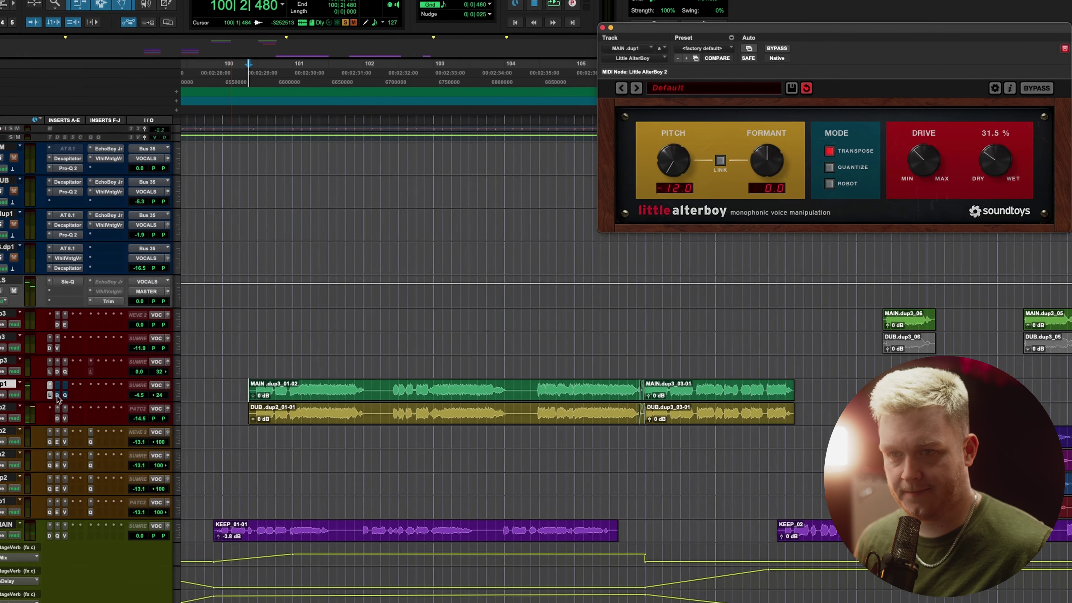
- Audition MAIN .dup1 and inspect the low cut, high cut and mix settings of its Decapitator insert
left_click(104, 394)
key("space")
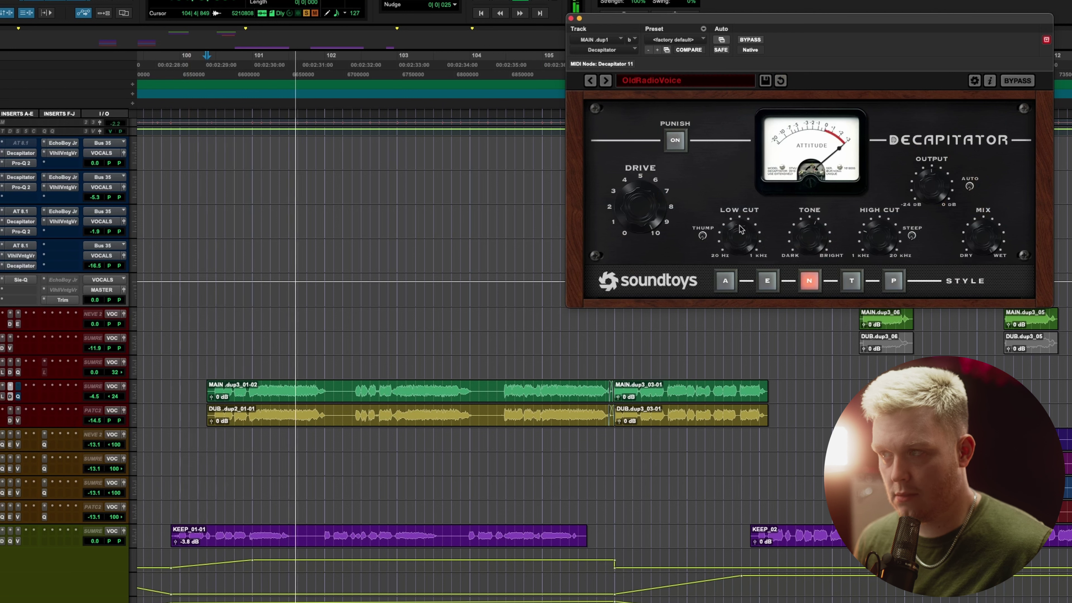
mouse_move(874, 210)
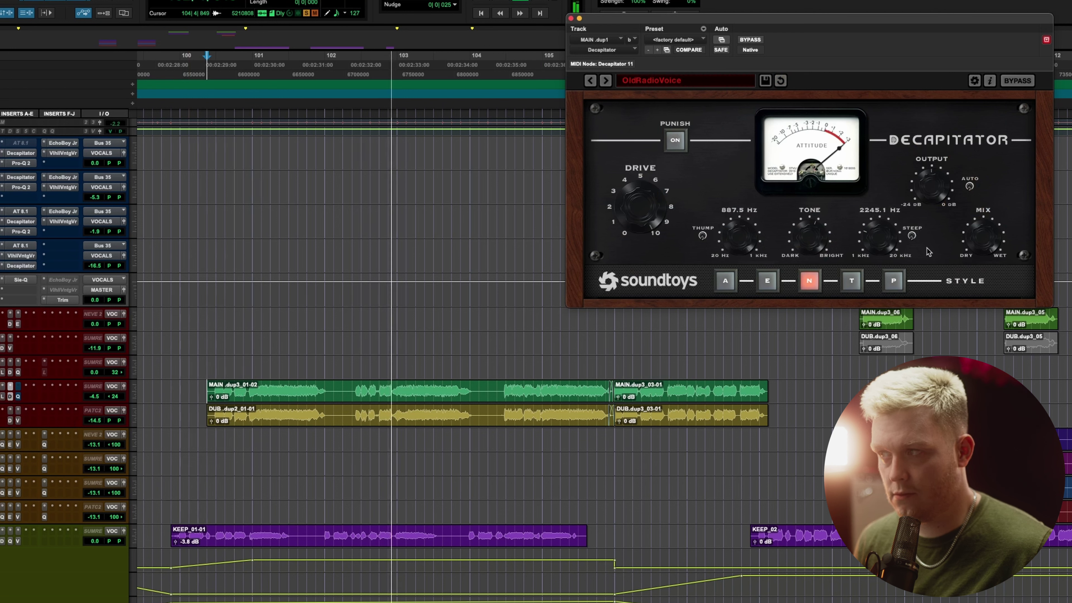
mouse_move(992, 224)
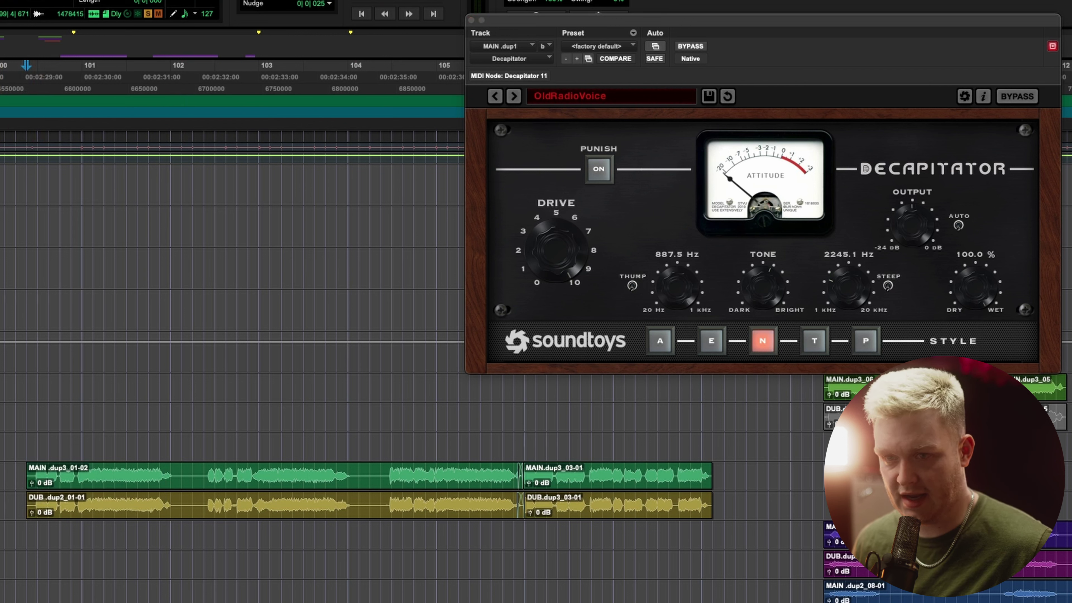
key("space")
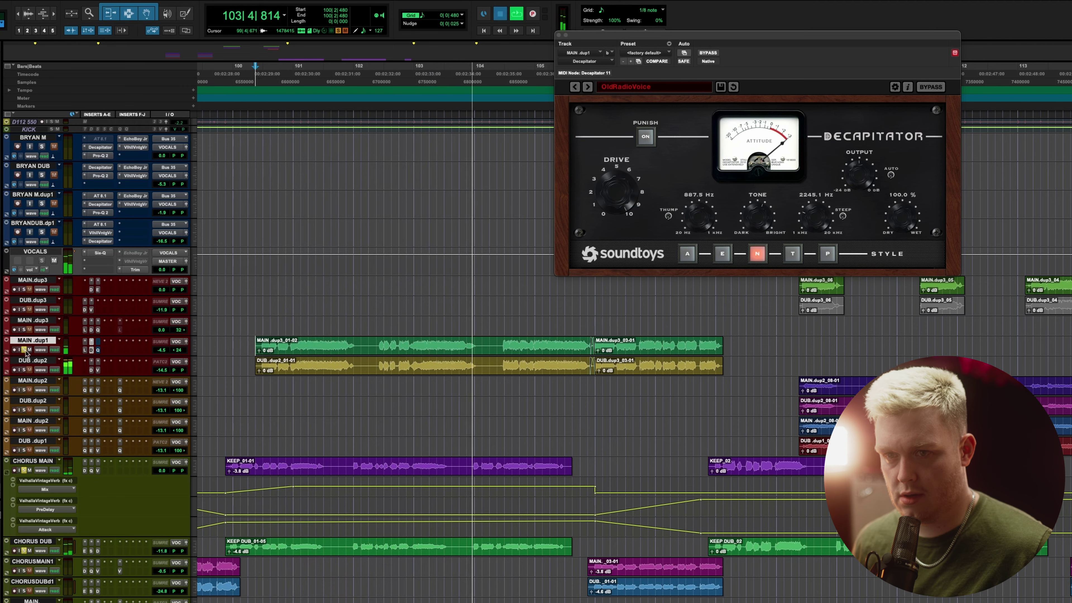
- Examine the FabFilter Pro-Q 2 filter bands on MAIN .dup1 and audition the track through the EQ
left_click(97, 349)
key("space")
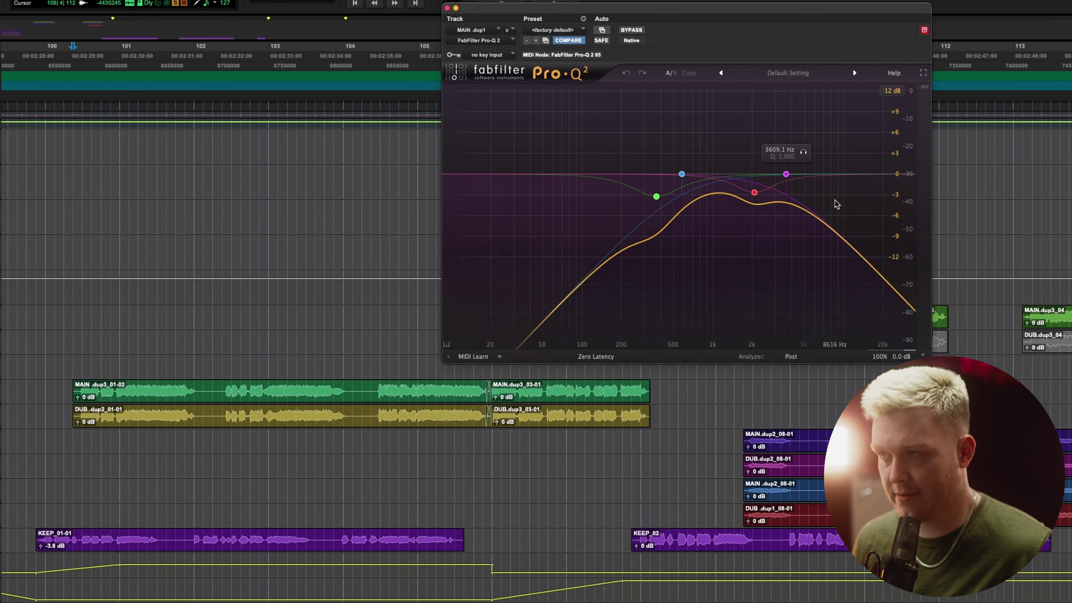
key("space")
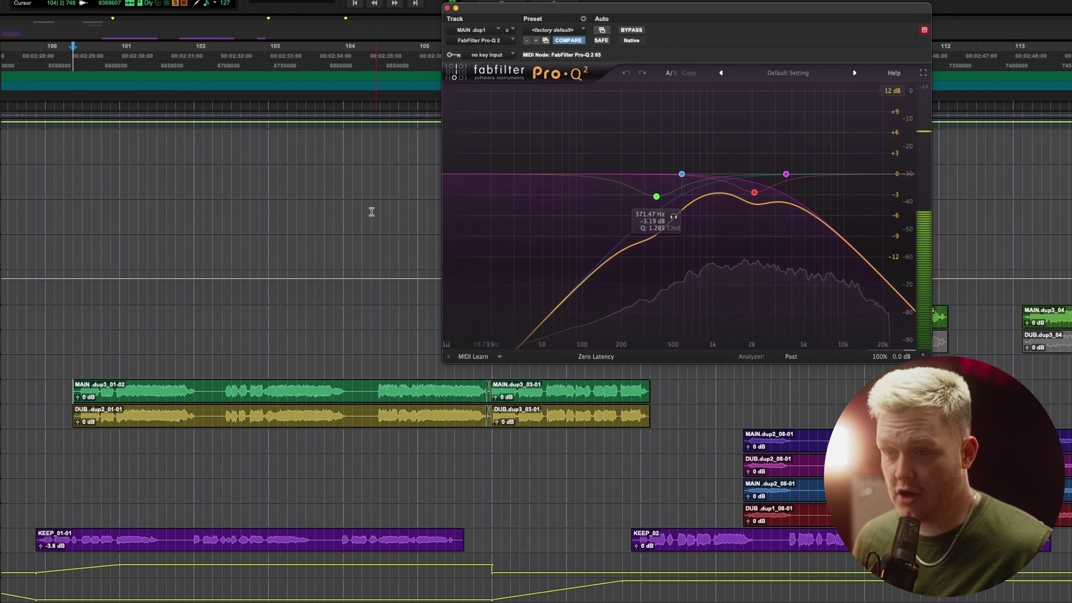
- Solo DUB .dup2, inspect its Decapitator and ValhallaVintageVerb inserts, and audition the layer
left_click(90, 348)
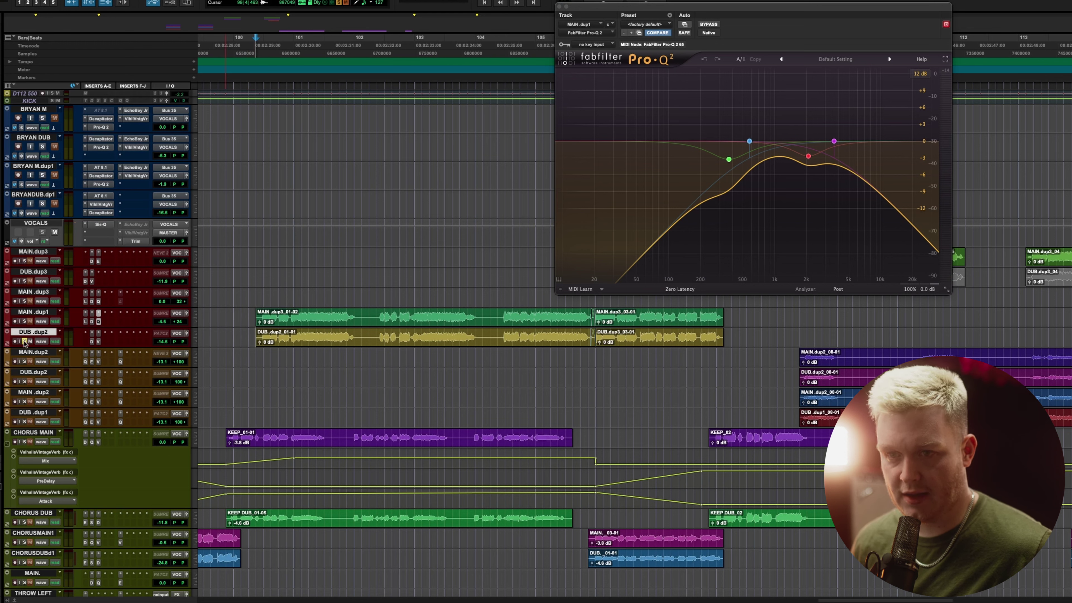
left_click(93, 342)
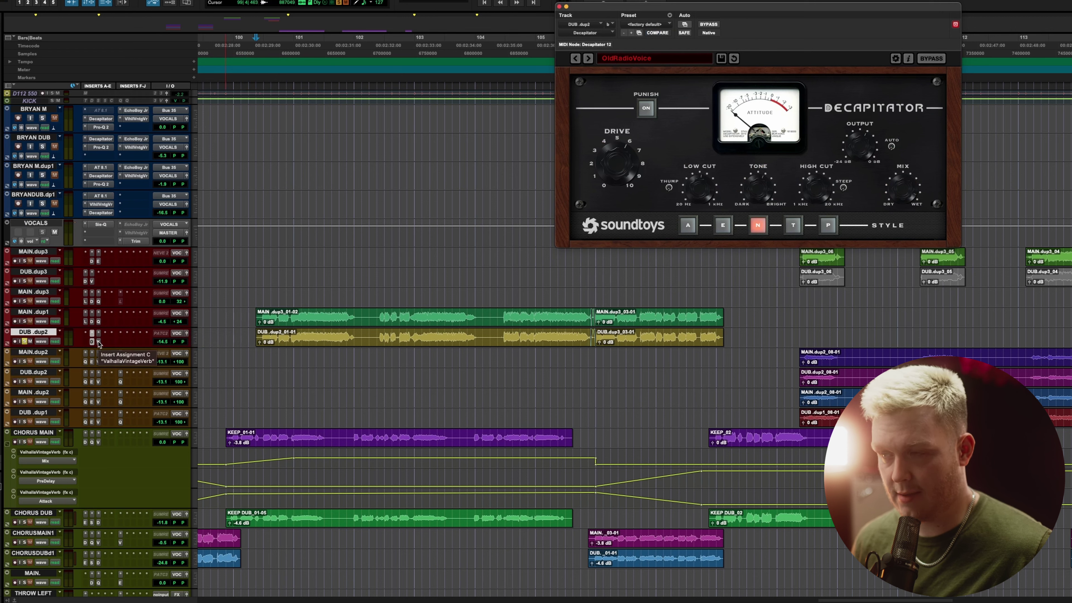
left_click(98, 342)
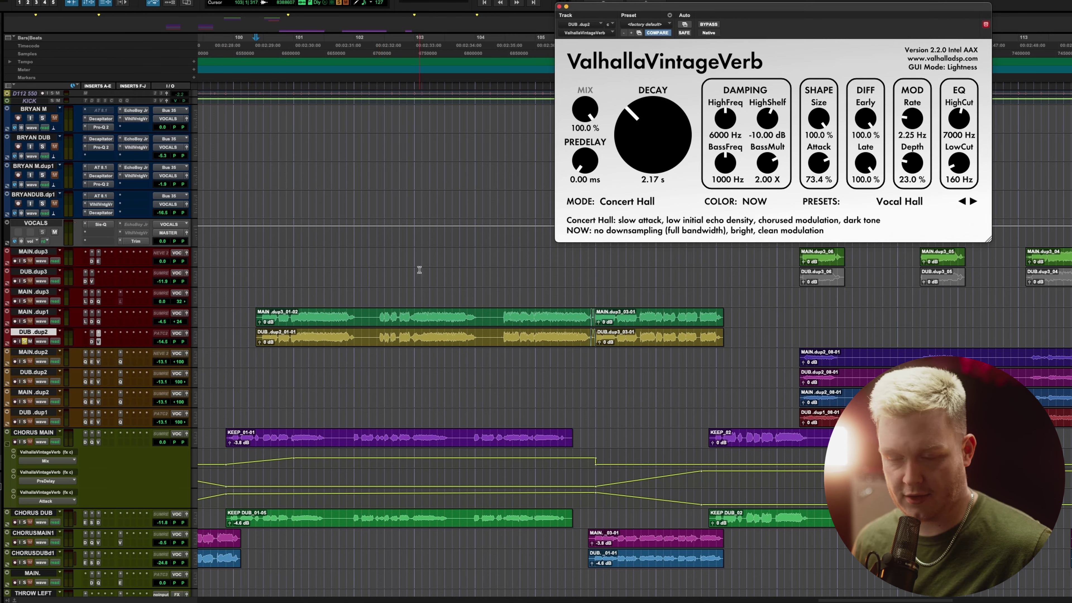
key("space")
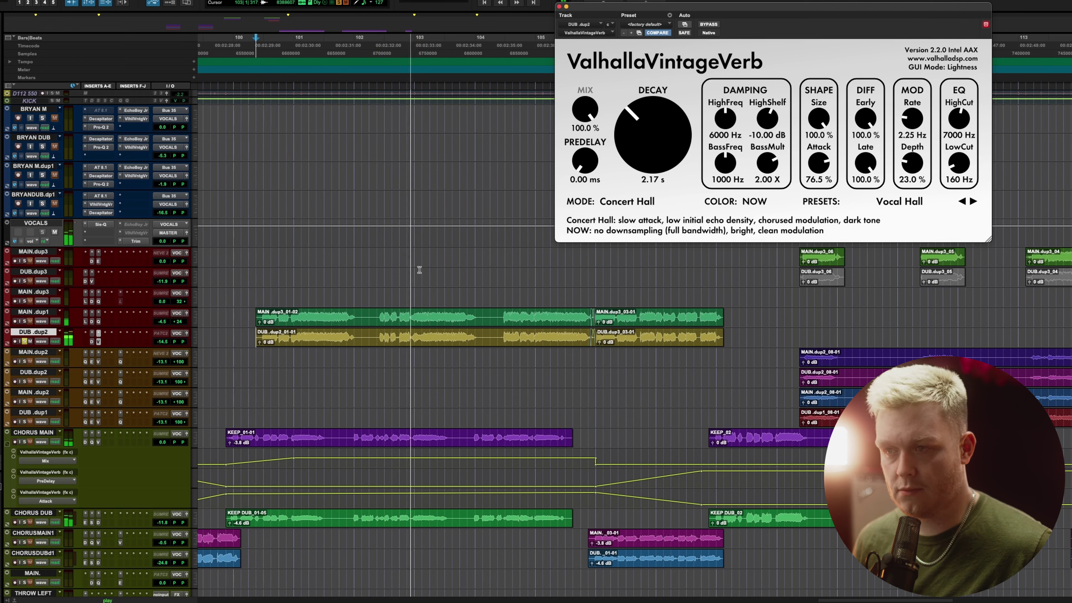
key("space")
- Audition MAIN .dup1 together with DUB .dup2 from just before the MAIN .dup3_01-02 clip
left_click(234, 315)
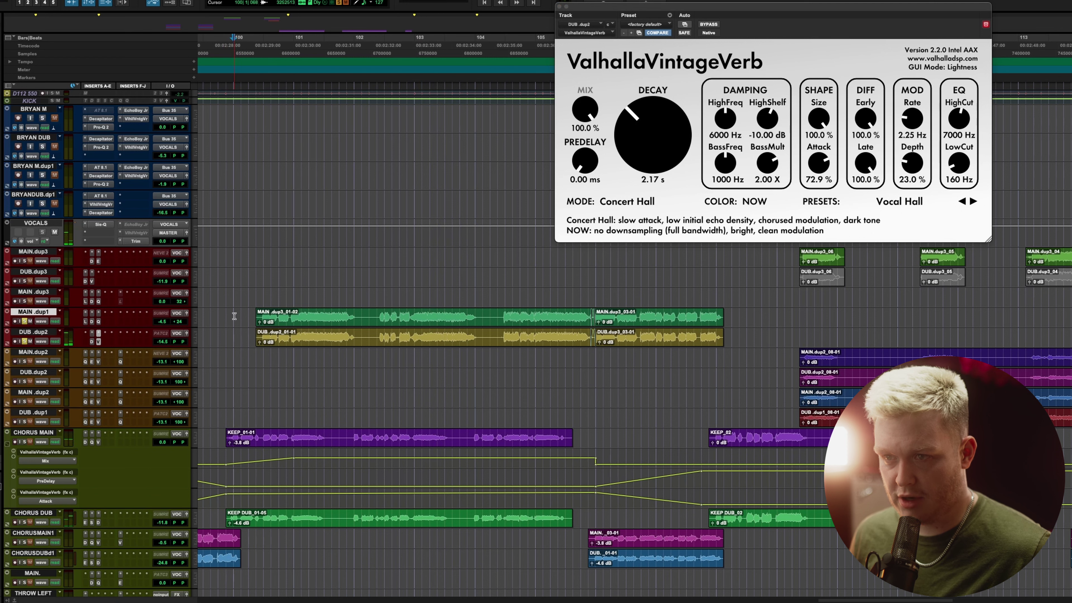
key("space")
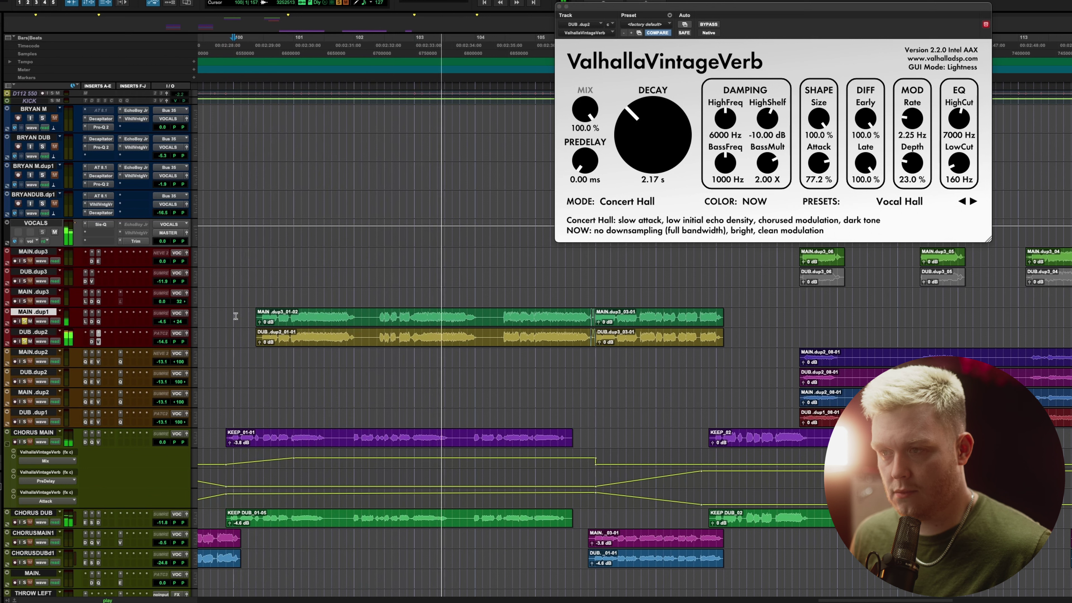
key("space")
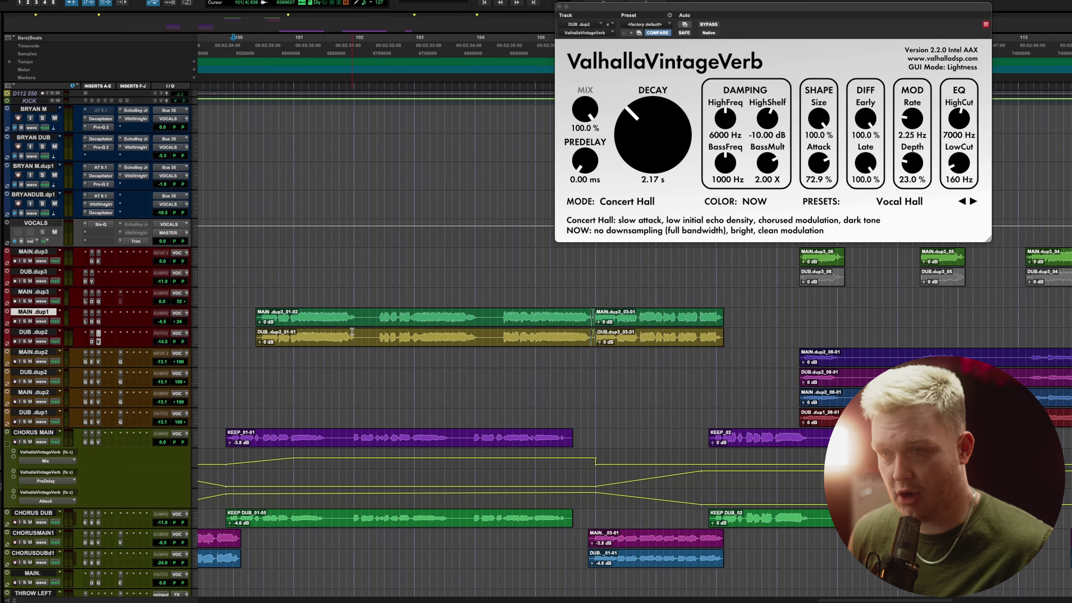
- Go to the first verse and audition the DUB_01 clip on VERSE 1 from the V1 marker
scroll(440, 322, "right", 5)
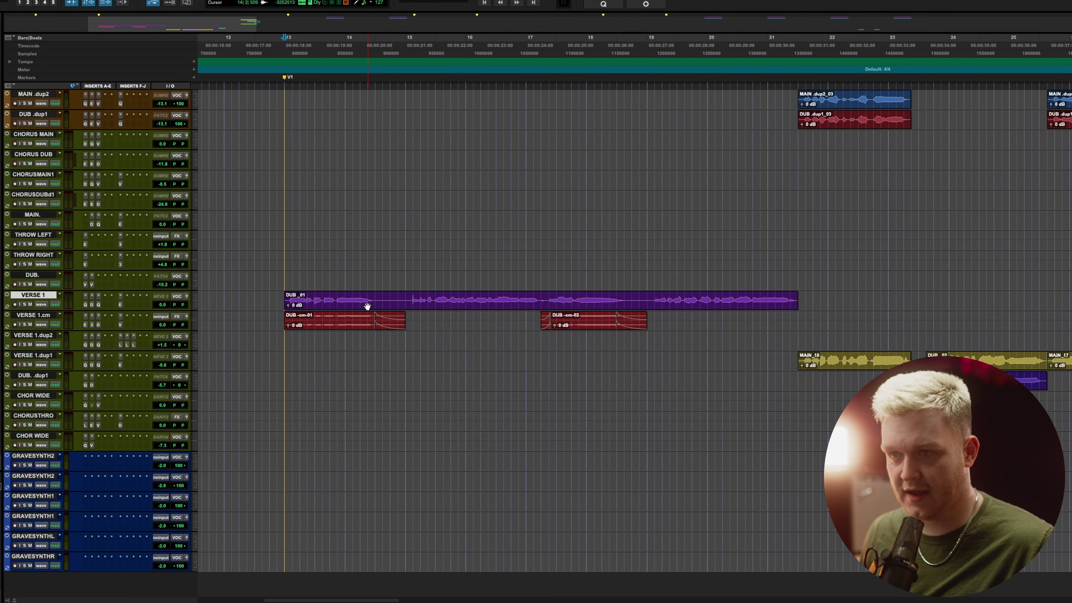
left_click(367, 306)
left_click(1071, 362)
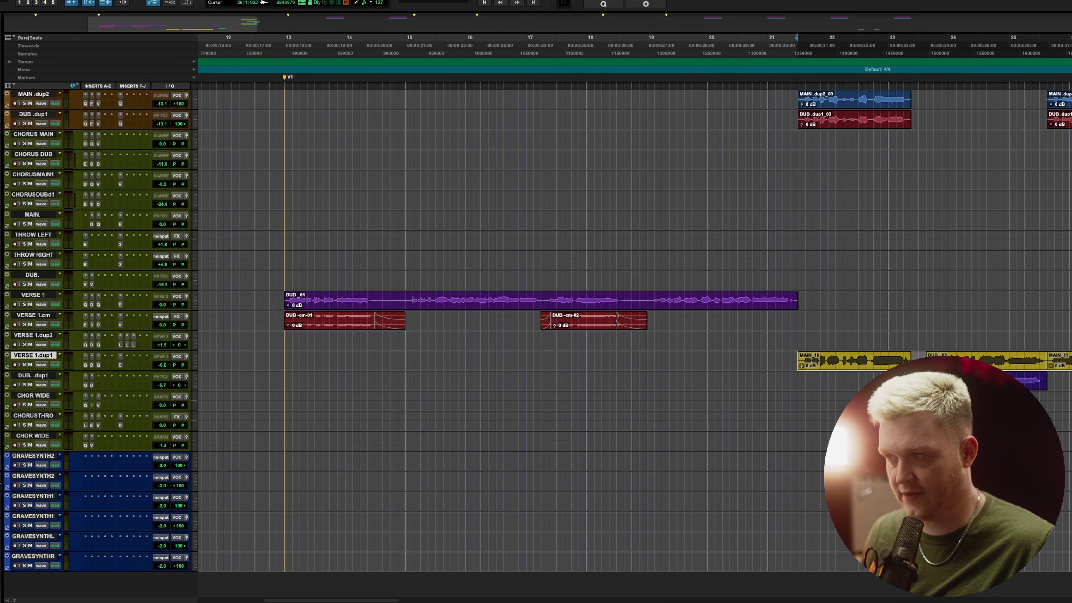
left_click(284, 299)
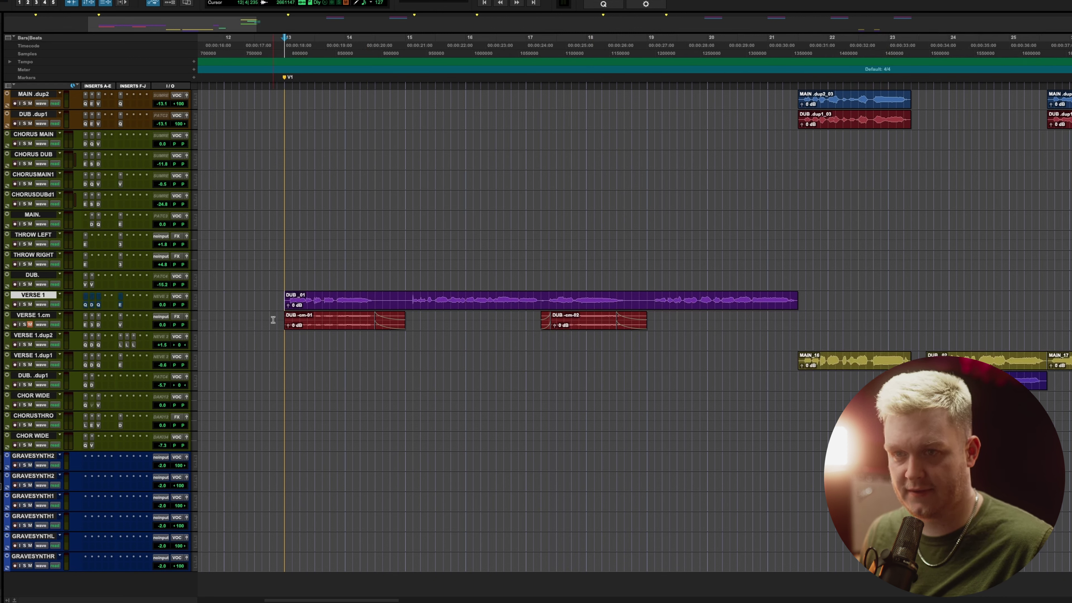
key("space")
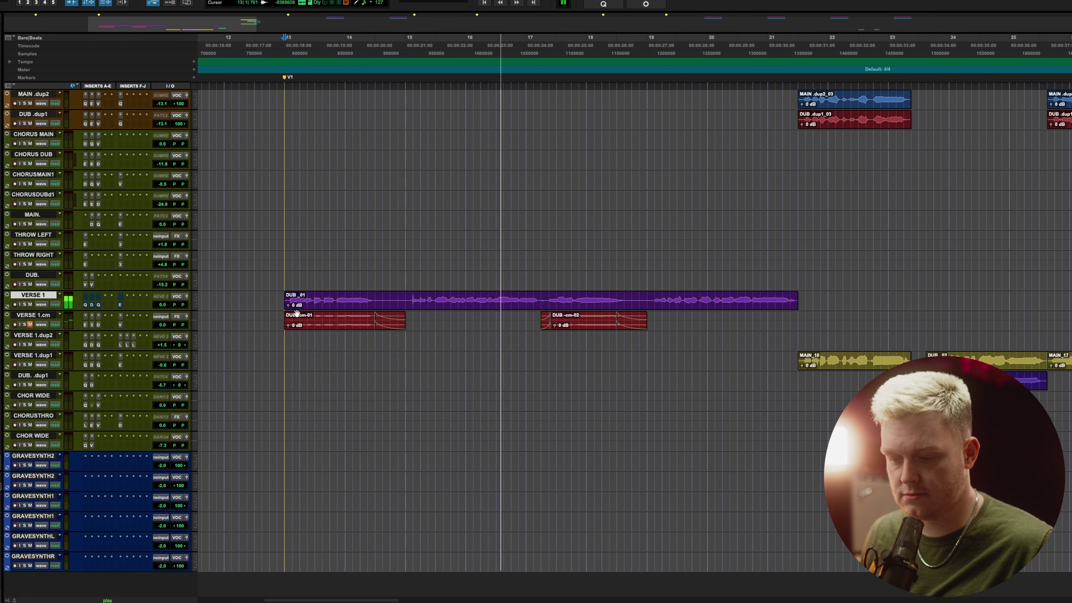
key("space")
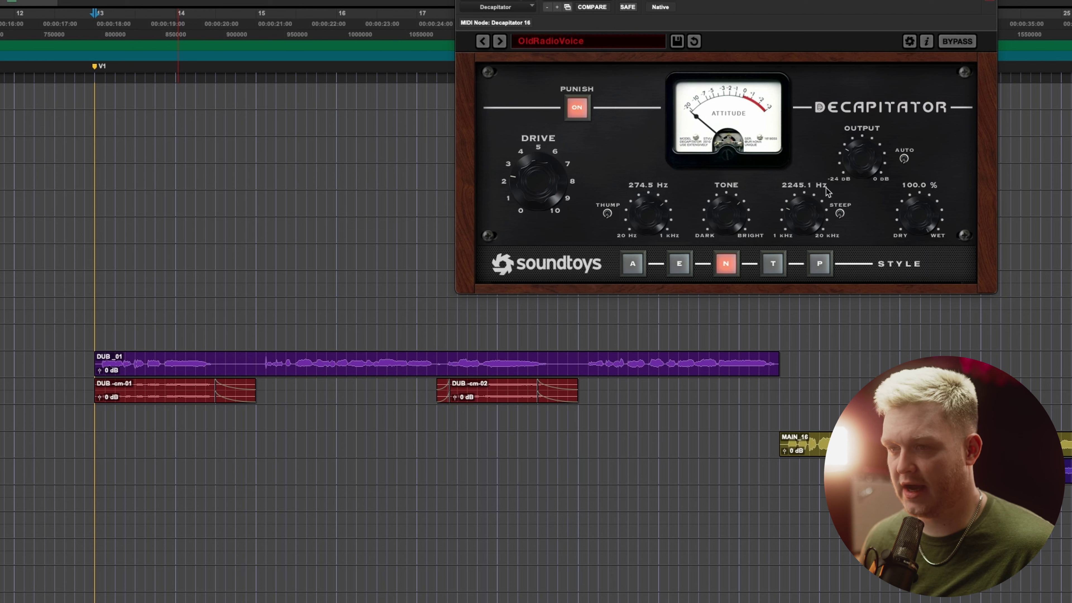
- Audition VERSE 1 while examining its Decapitator settings and FabFilter Pro-Q 2 curve
key("space")
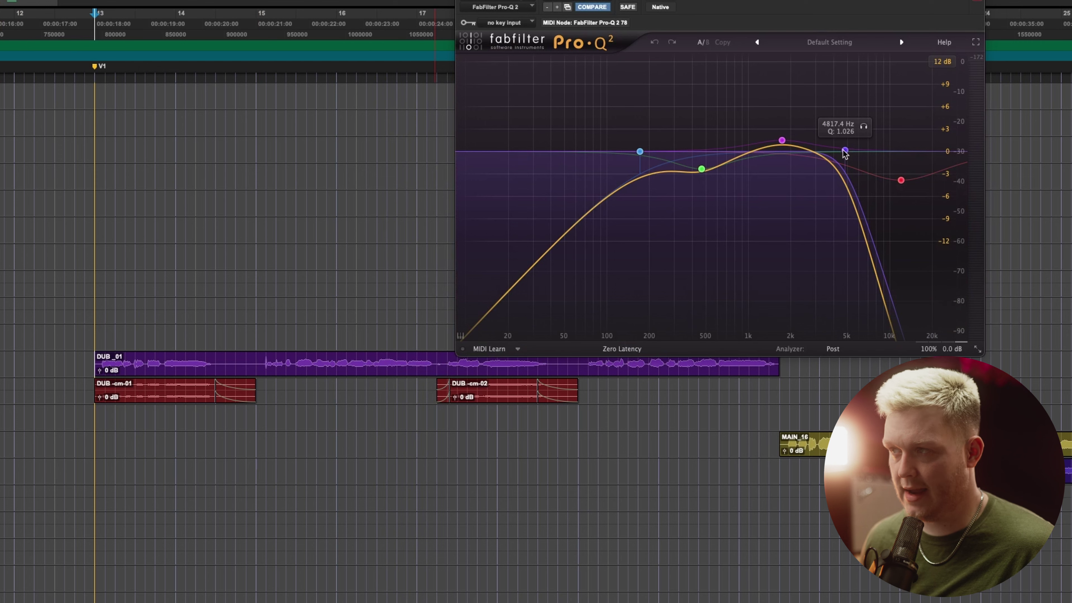
key("space")
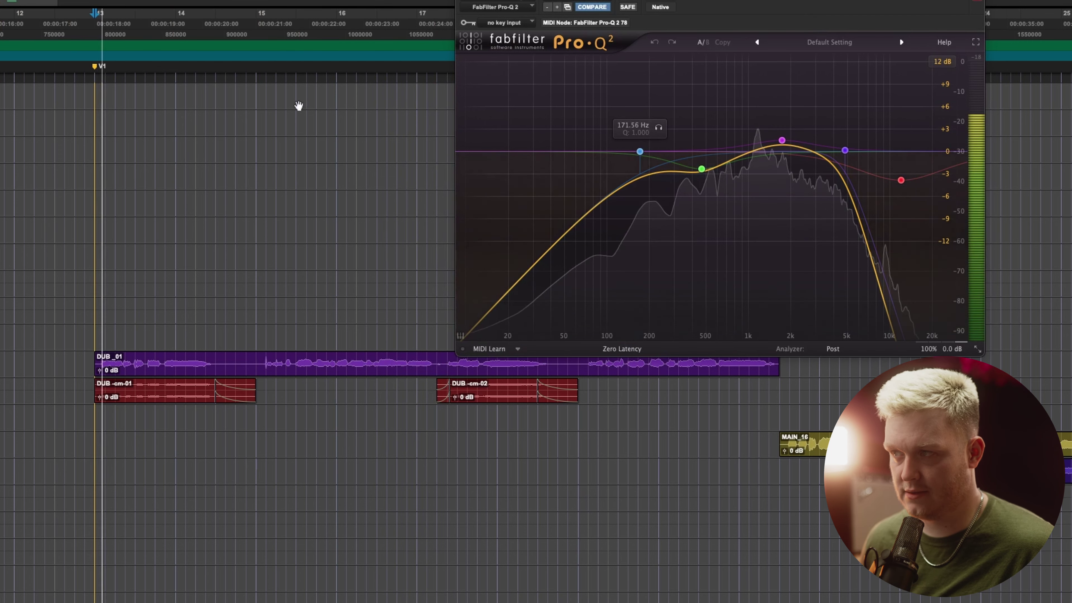
scroll(298, 105, "right", 1)
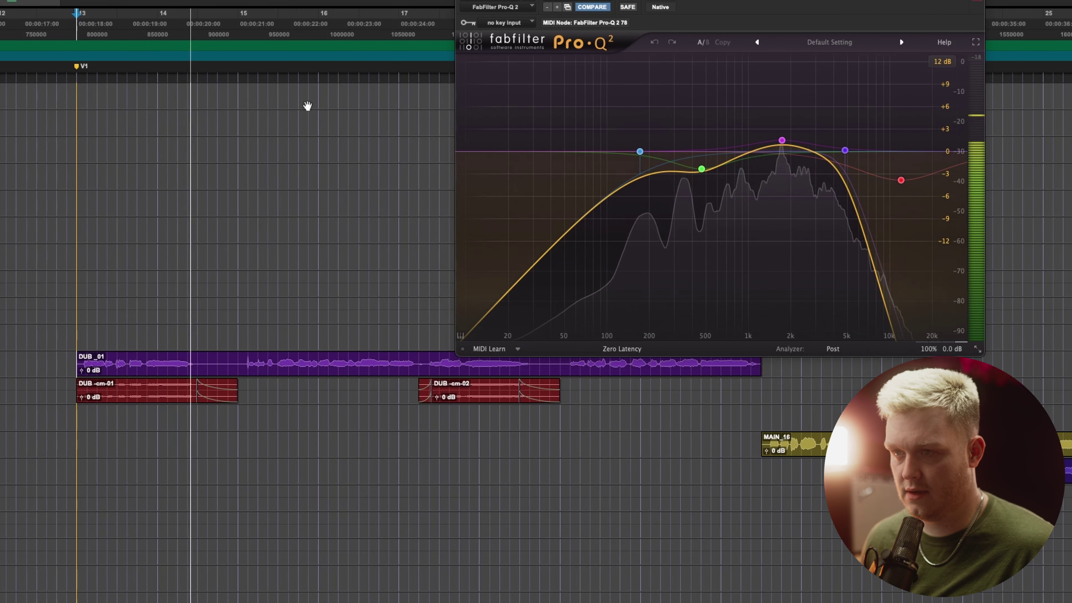
key("space")
- Audition the DUB_01 clip from just before bar 15 with the EchoBoy Jr insert of VERSE 1 open
left_click(239, 357)
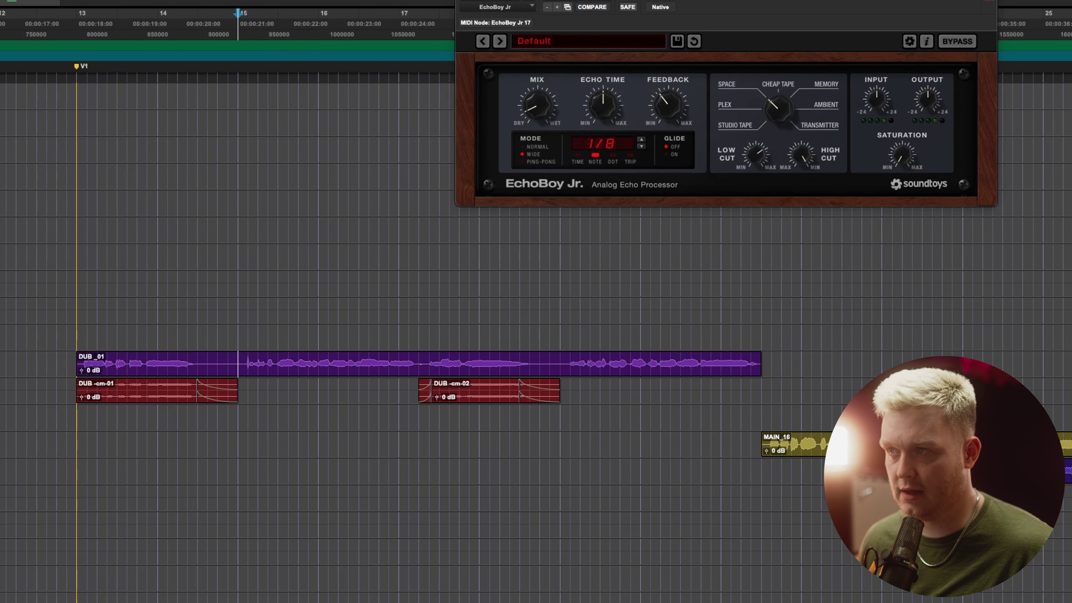
key("space")
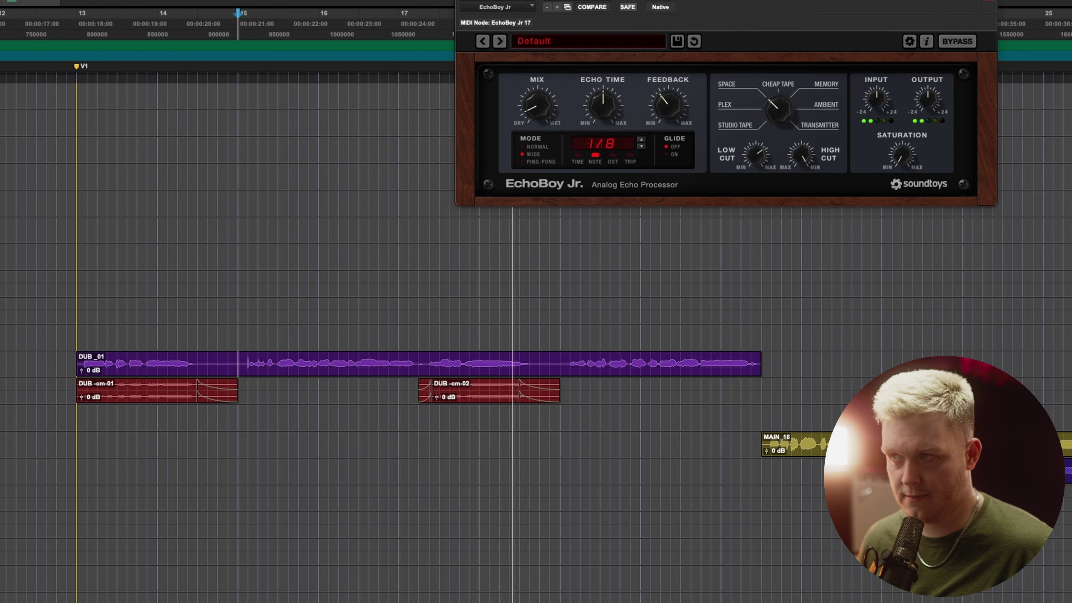
key("space")
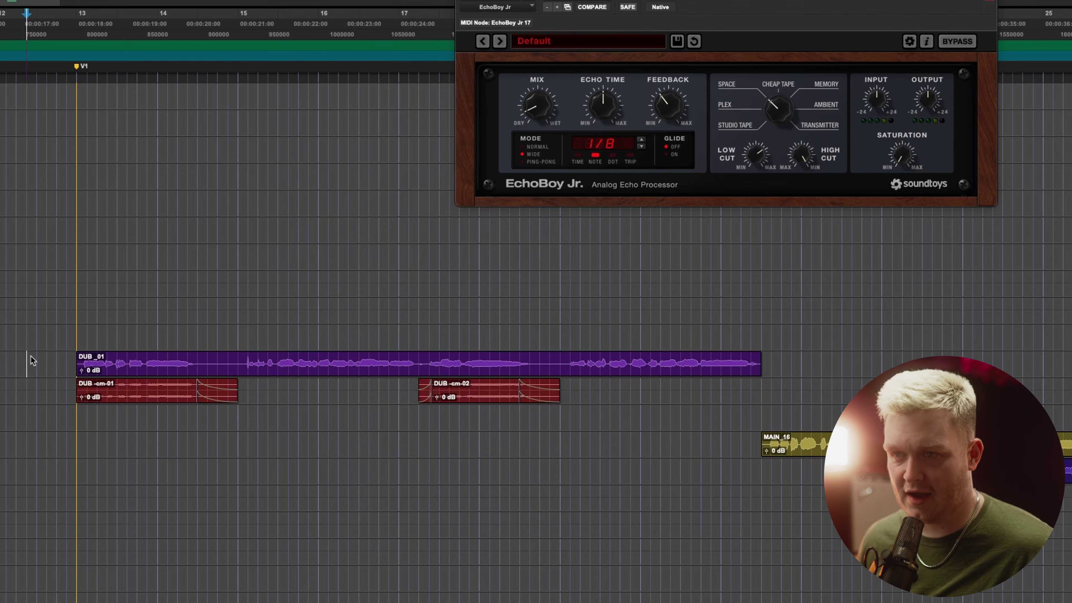
- Inspect EchoBoy Jr, Stereo Tool, Decapitator and ValhallaSpaceModulator on VERSE 1.cm, close the plug-in window and play the verse from the V1 marker
scroll(32, 360, "up", 1)
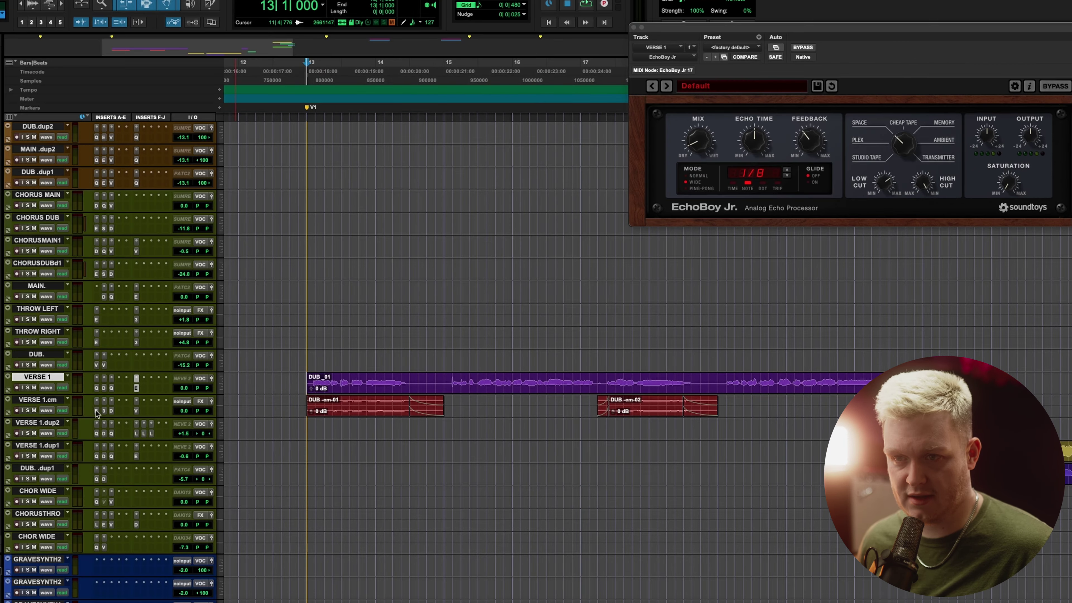
left_click(98, 411)
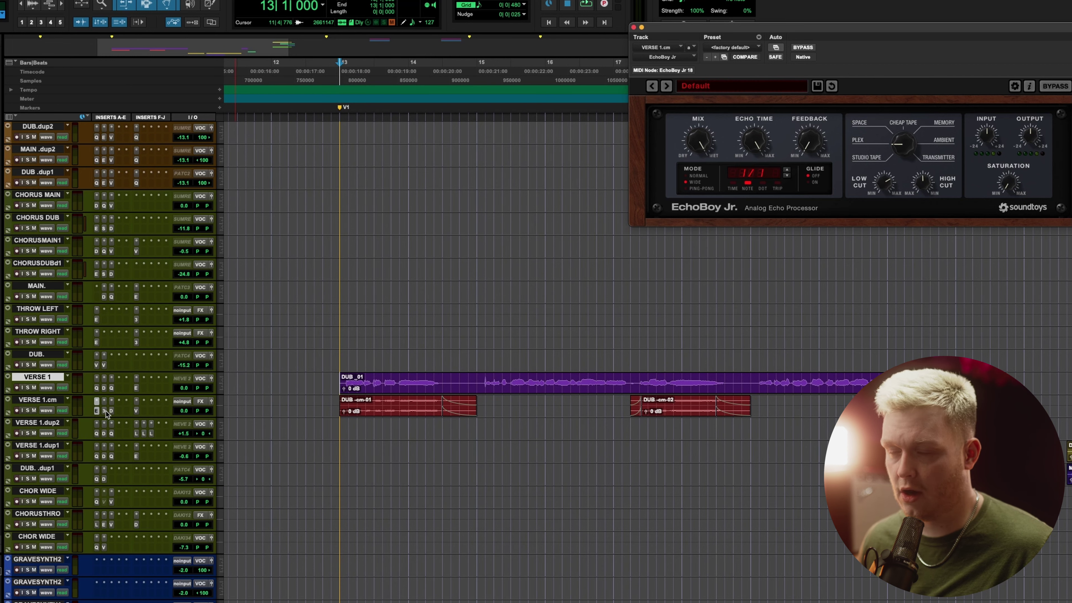
left_click(104, 411)
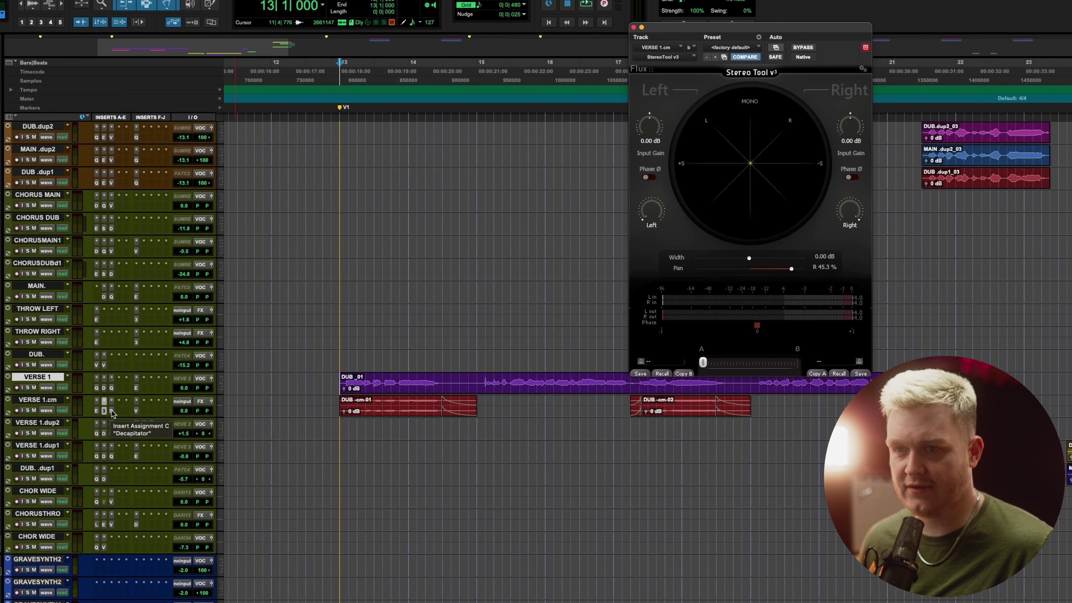
left_click(112, 410)
left_click(142, 410)
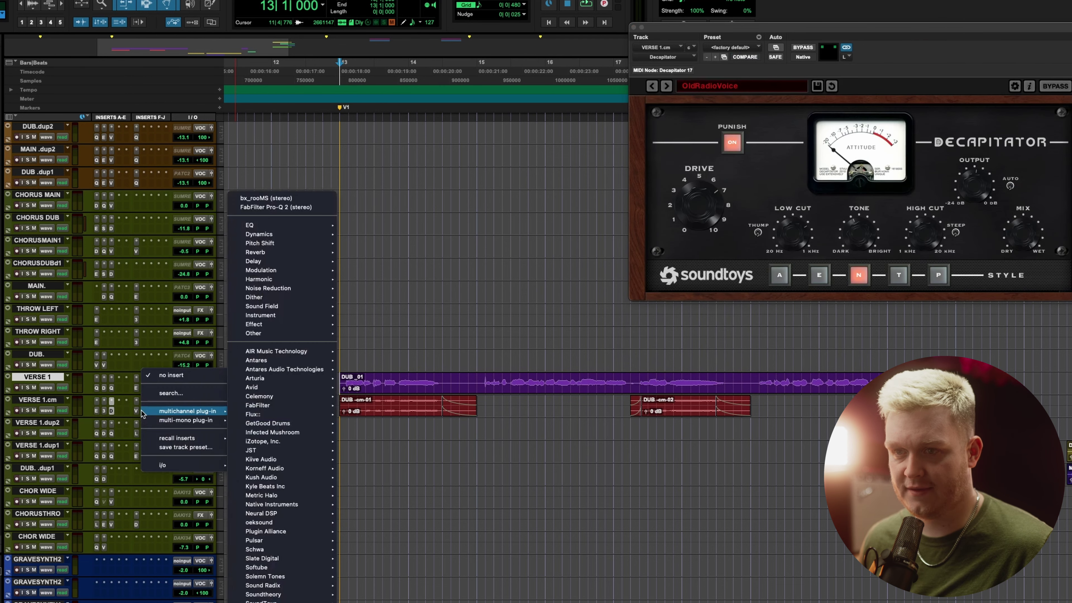
left_click(137, 410)
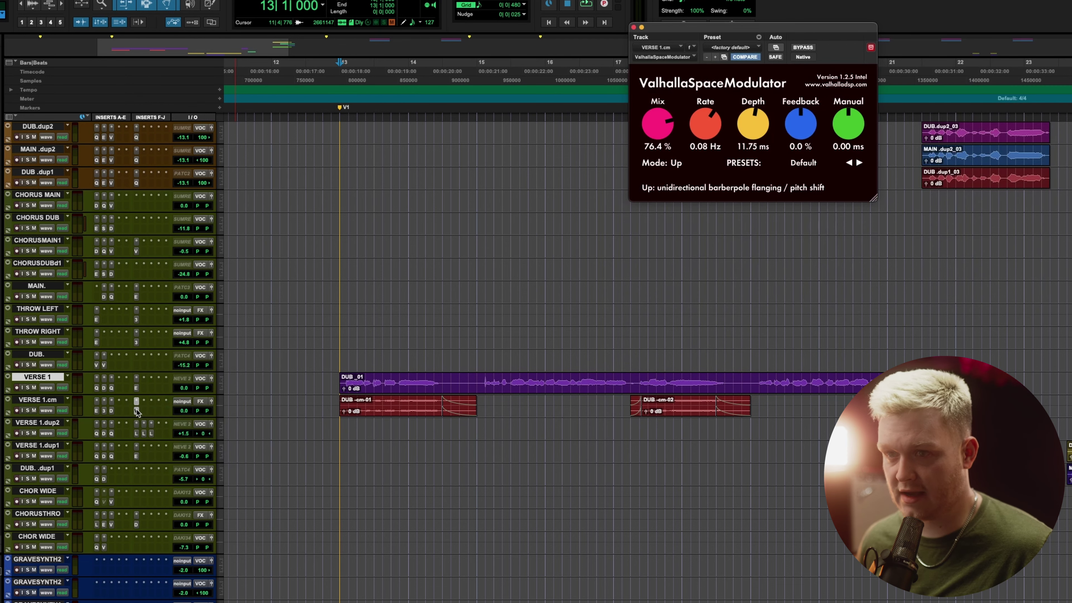
left_click(136, 409)
key("space")
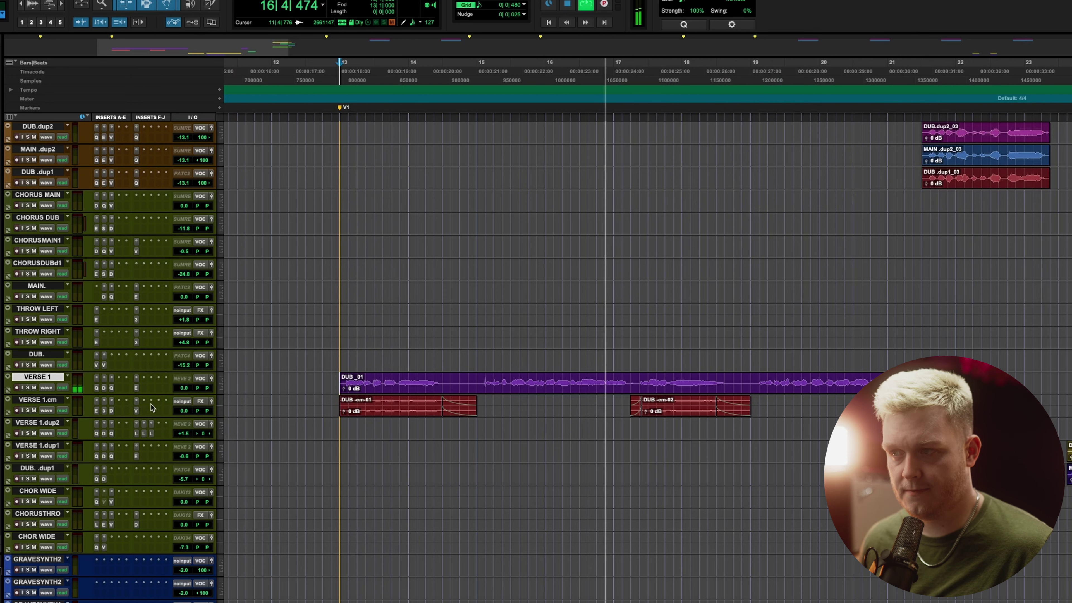
- Mark the gap before bar 15 in DUB_01 on VERSE 1 and the matching DUB-cm-01 throw clip on VERSE 1.cm
scroll(172, 409, "right", 2)
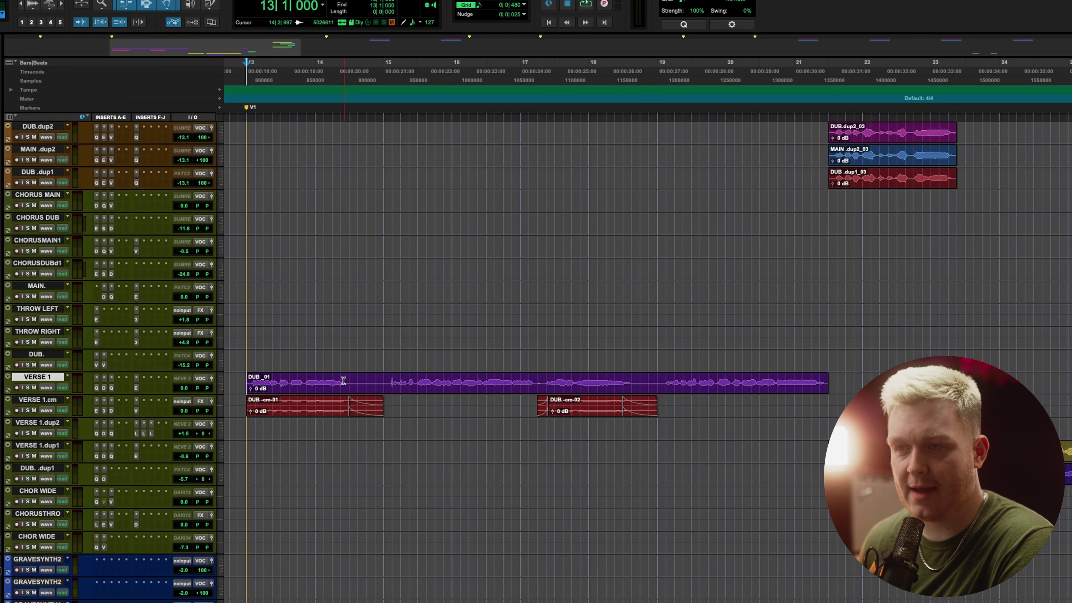
left_click_drag(343, 381, 390, 379)
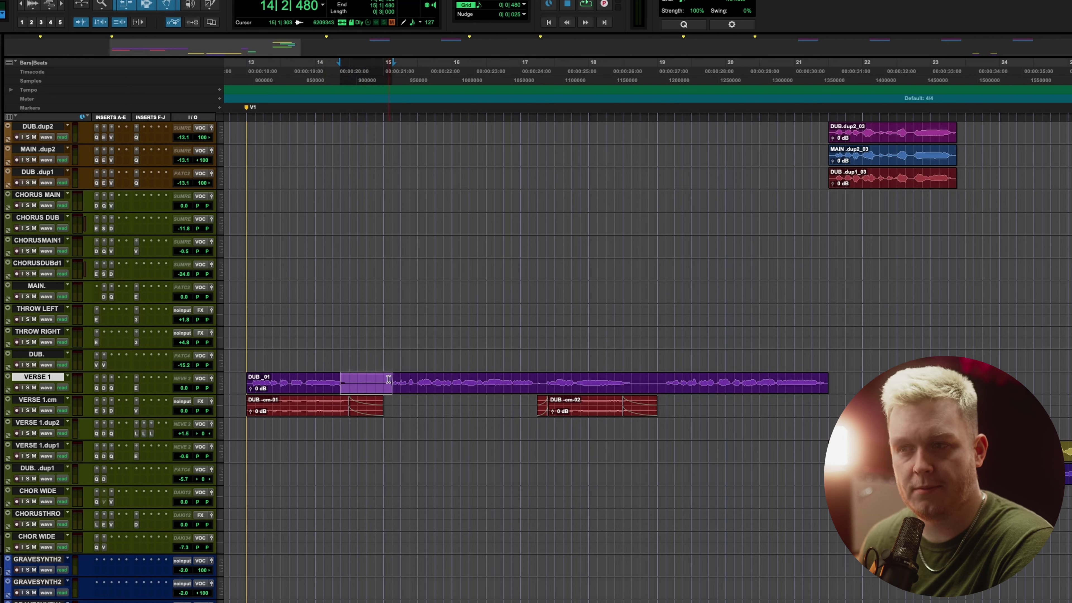
left_click(280, 416)
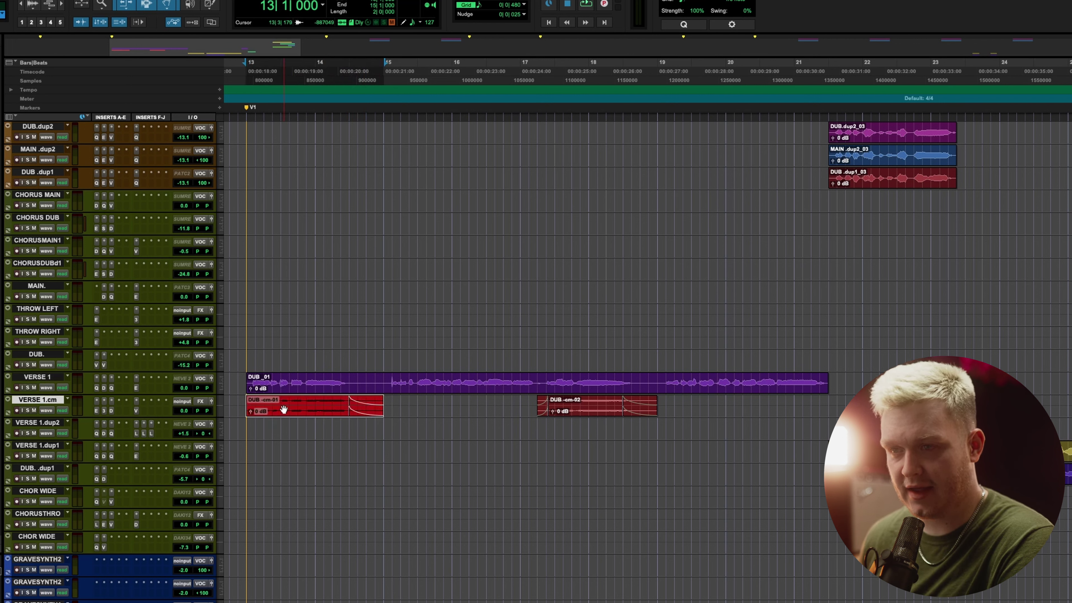
left_click(392, 402)
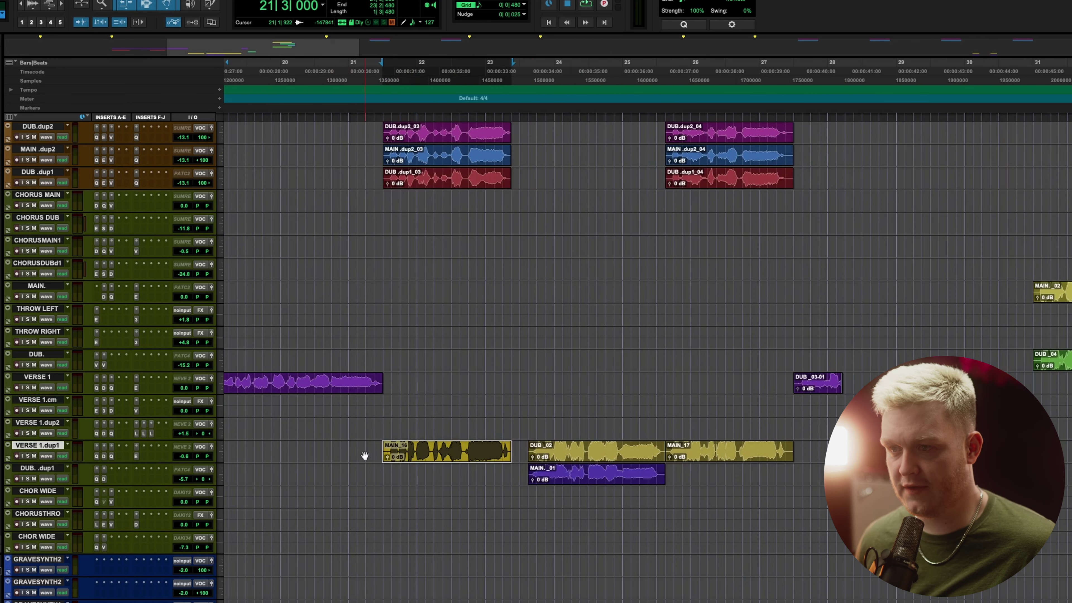
- Solo VERSE 1.dup1 and audition its MAIN_16 and DUB_02 clips from bar 21, beat 3
left_click(364, 453)
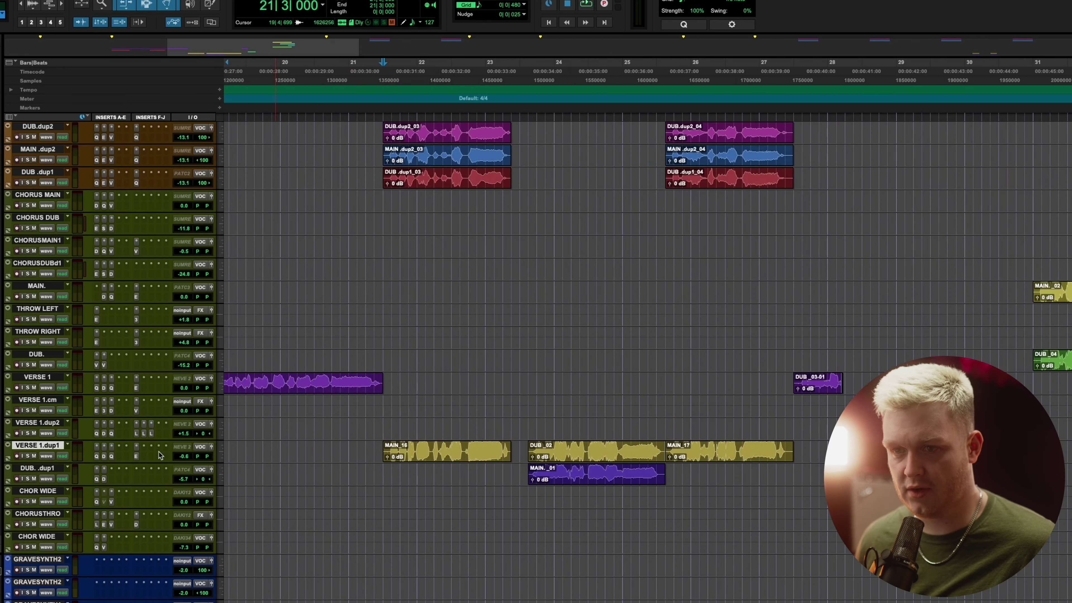
left_click(27, 456)
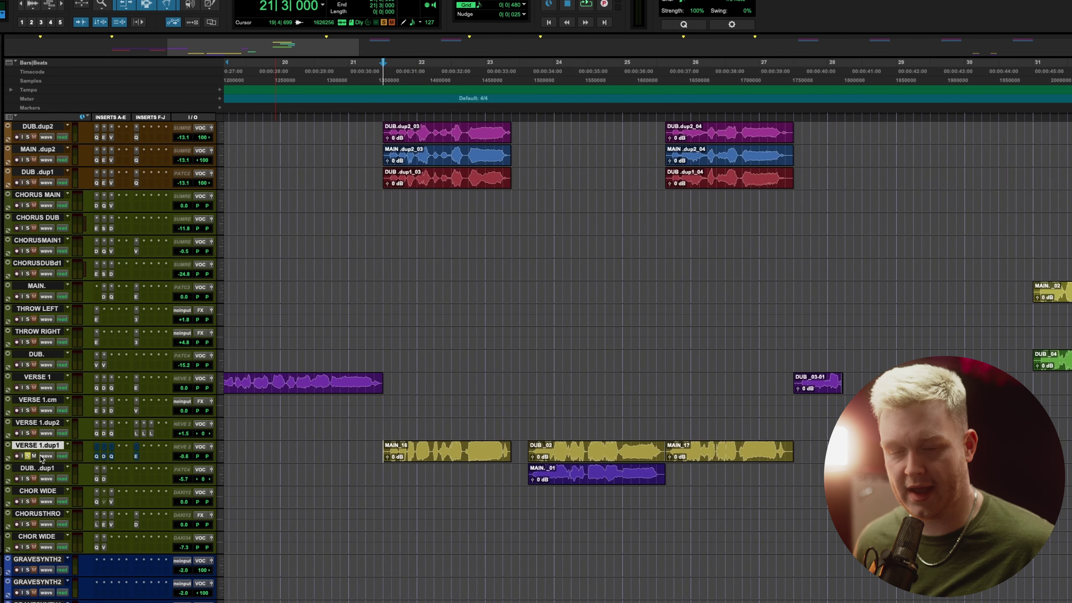
key("space")
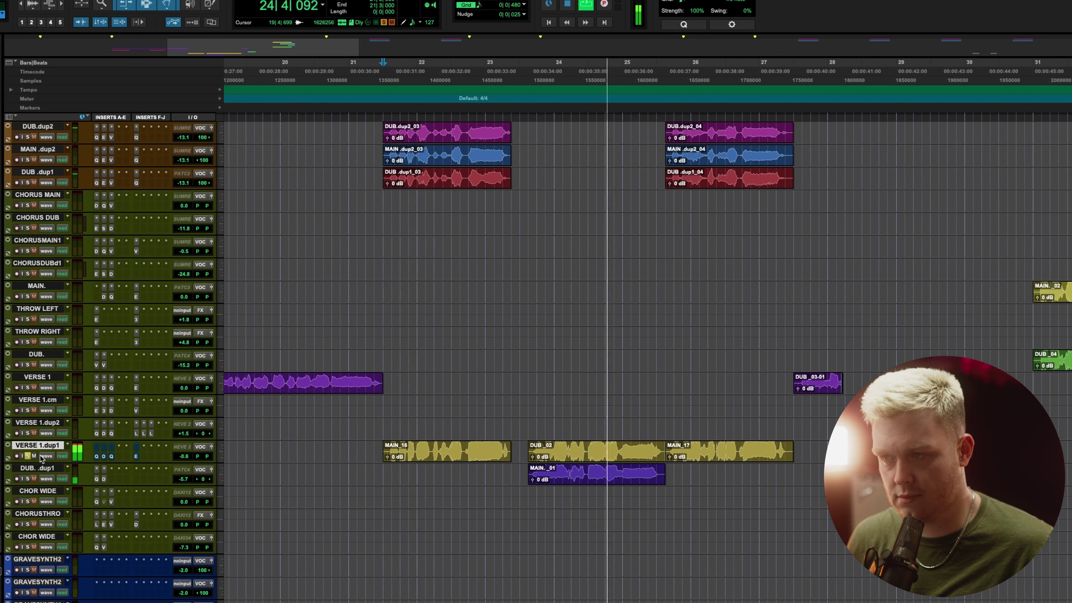
key("space")
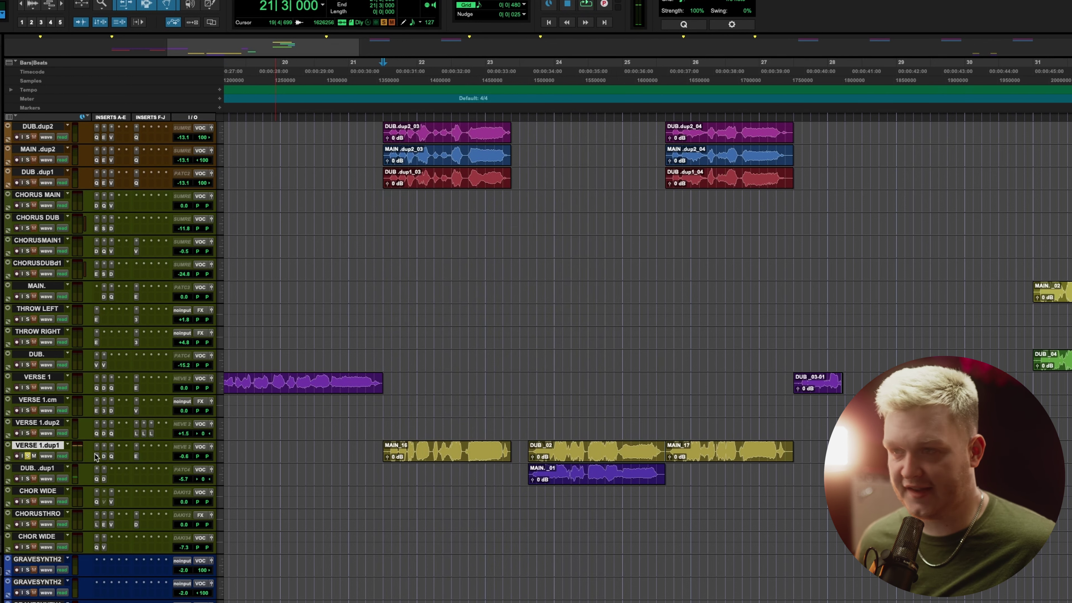
- Inspect the first Pro-Q 2, Decapitator and second Pro-Q 2 on VERSE 1.dup1, comparing the last one with VERSE 1's Pro-Q 2 curve
left_click(96, 457)
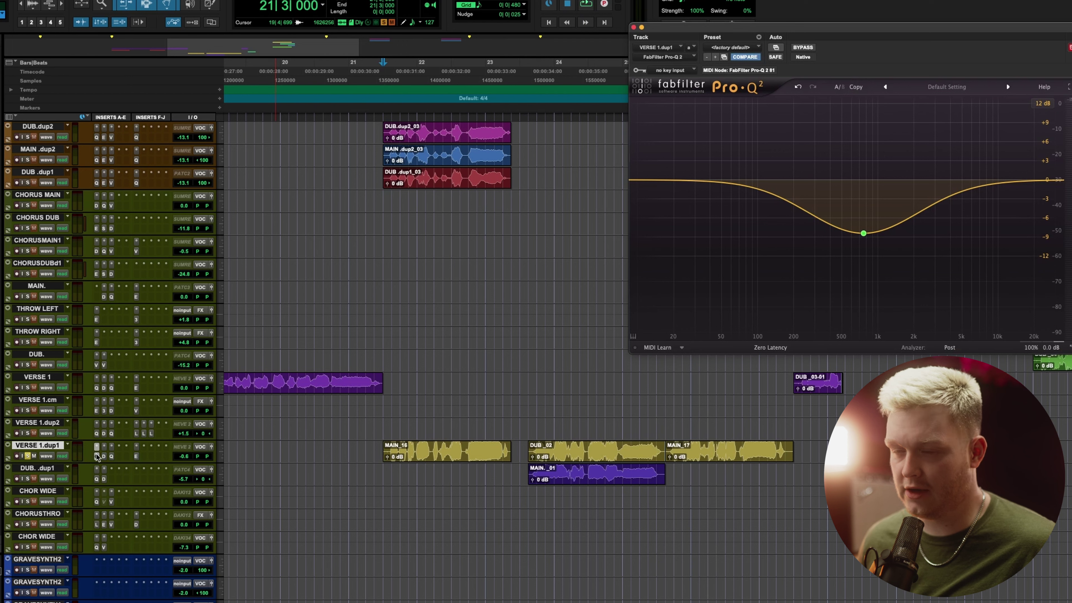
left_click(104, 456)
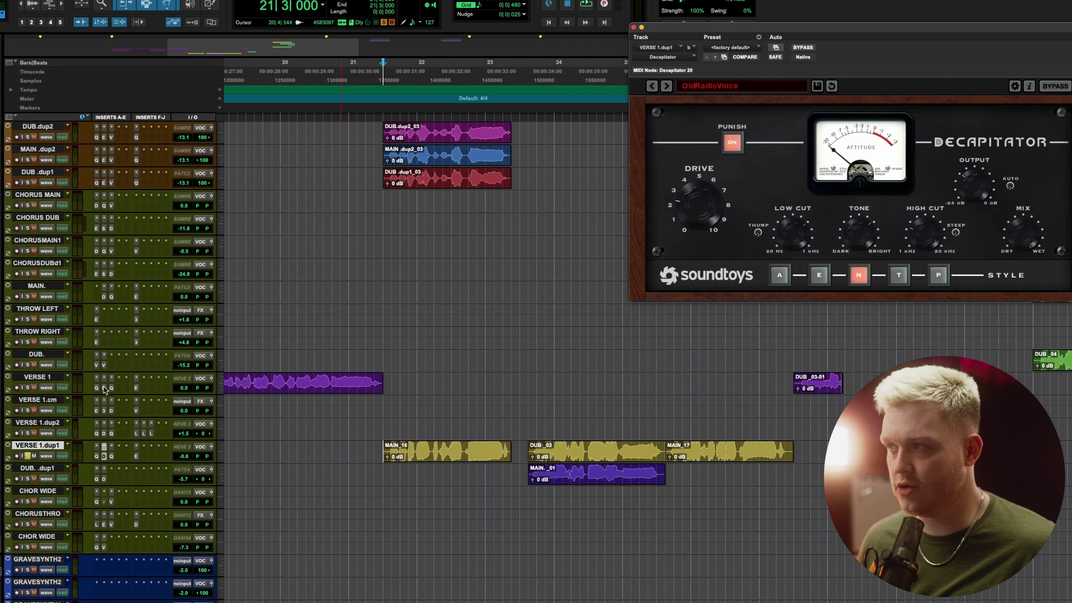
left_click(112, 456)
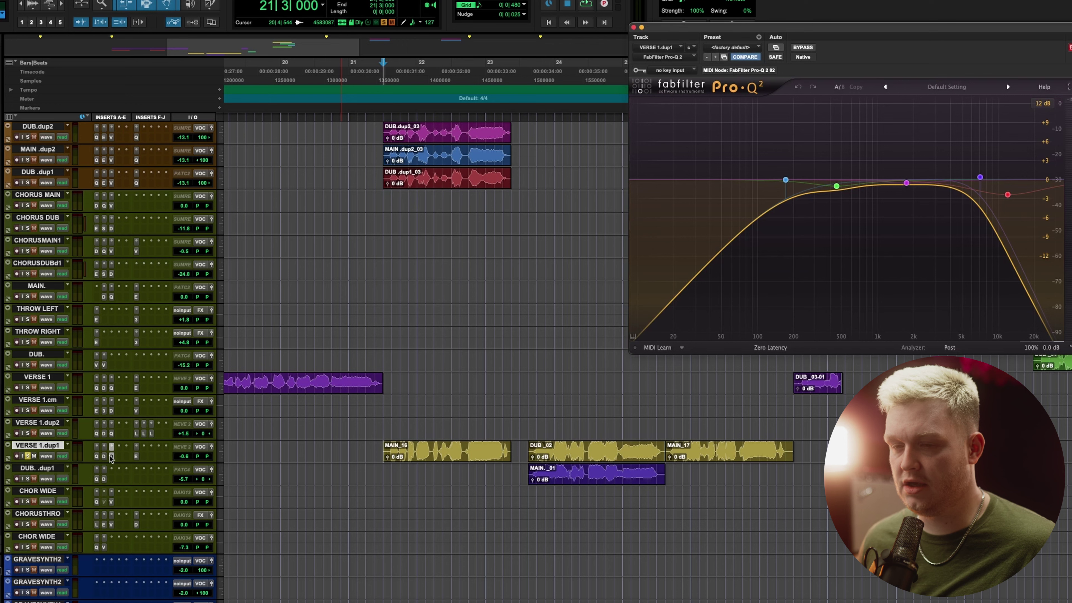
left_click(111, 388)
scroll(112, 391, "up", 1)
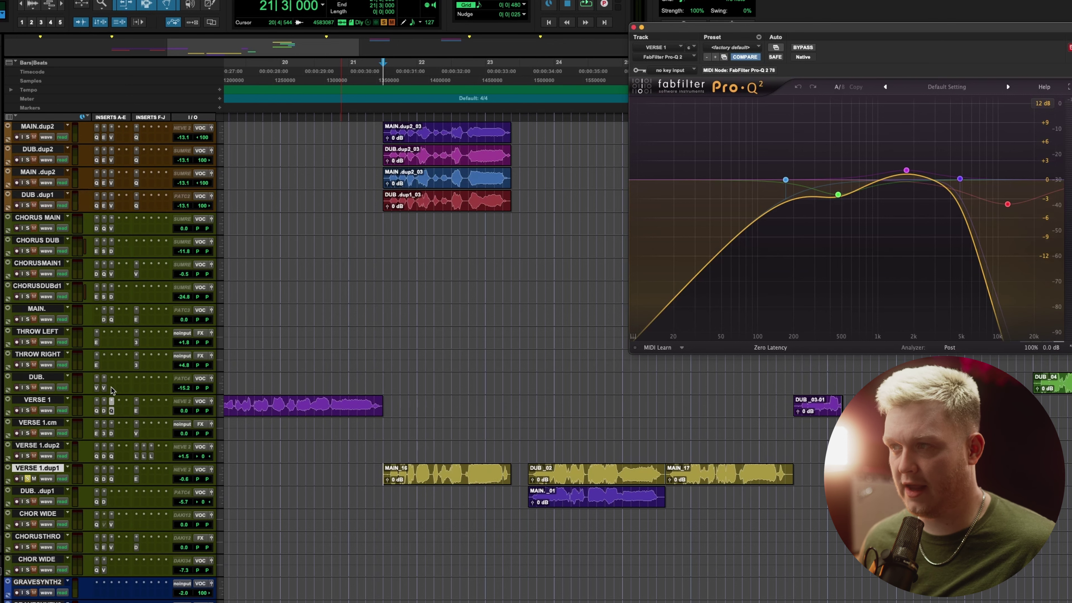
left_click(111, 479)
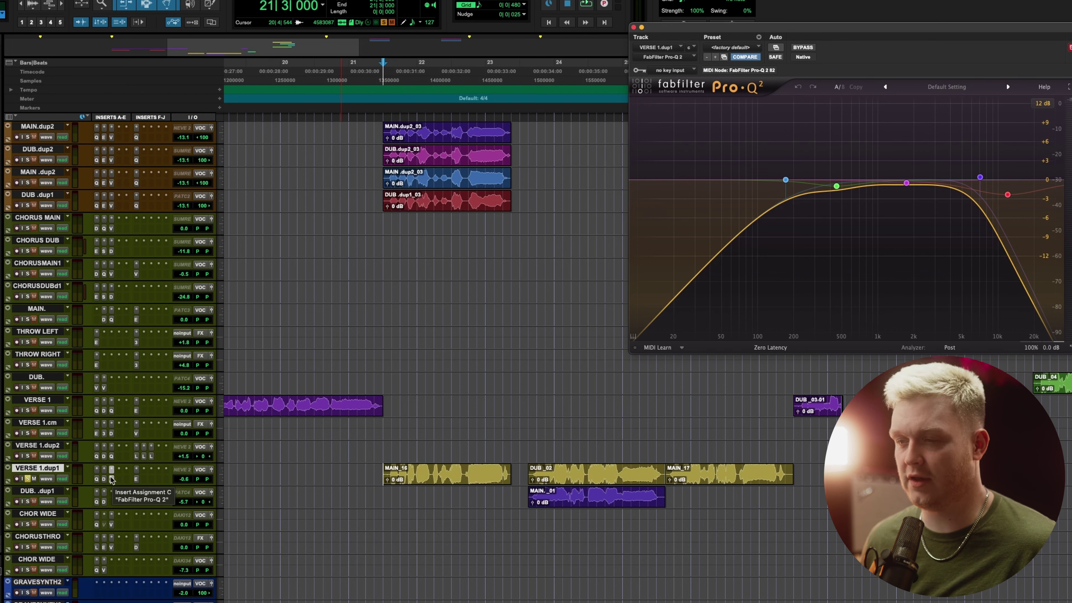
- Audition MAIN_16 on VERSE 1.dup1 and examine the track's EchoBoy Jr settings
key("space")
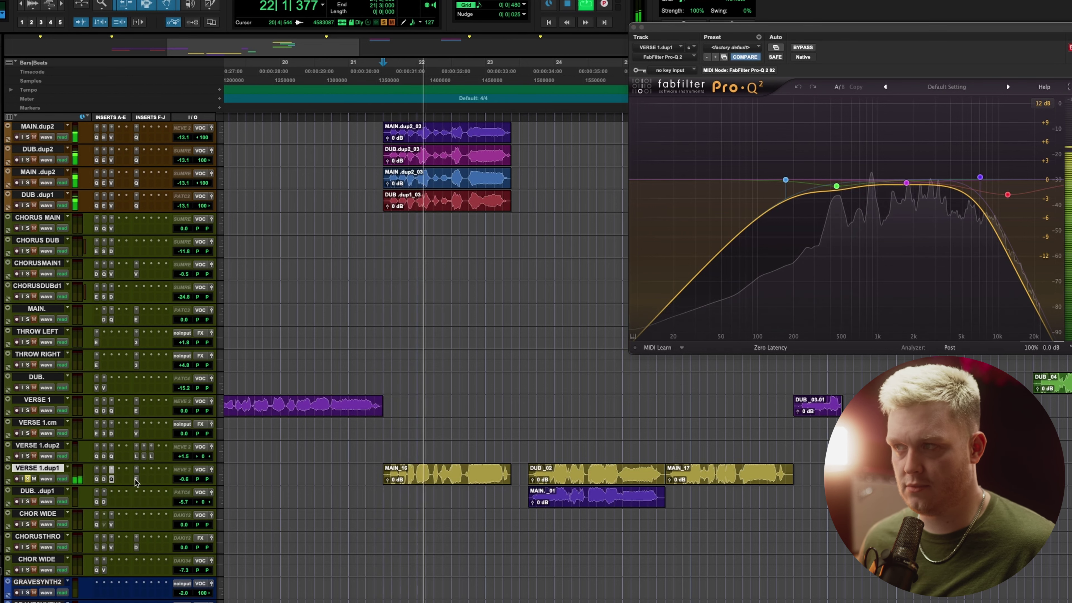
left_click(136, 480)
key("space")
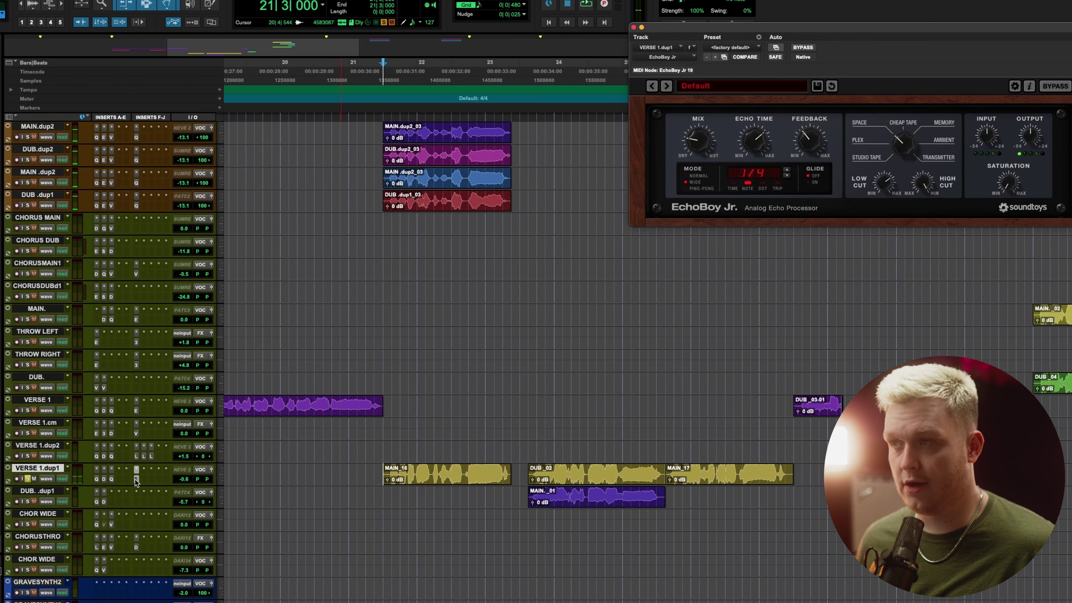
- Solo DUB. .dup1 and audition its MAIN._01 clip from the clip's start after bar 23
scroll(40, 483, "down", 1)
left_click(62, 470)
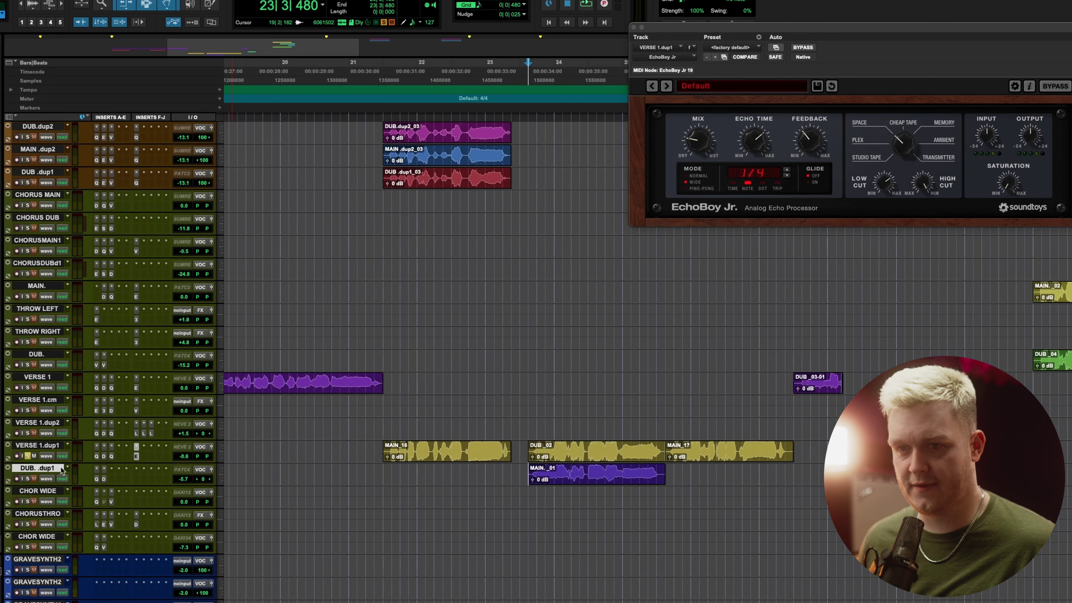
left_click(27, 479)
key("space")
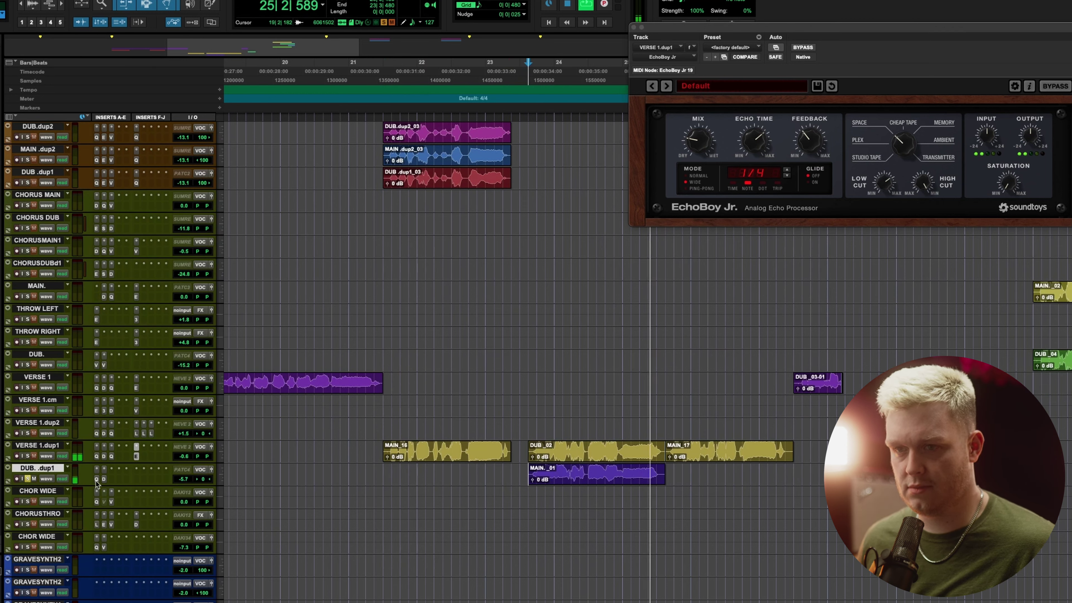
key("space")
left_click(42, 377)
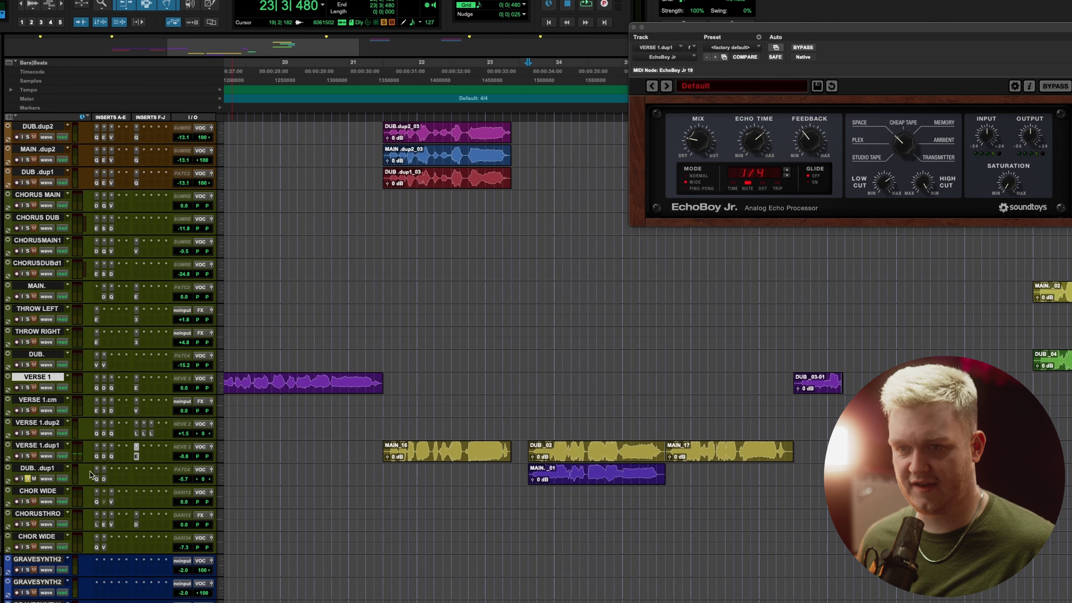
- Check the second insert on DUB. .dup1, close its window and audition the track together with VERSE 1.dup1
scroll(90, 474, "up", 1)
left_click(104, 502)
left_click(104, 502)
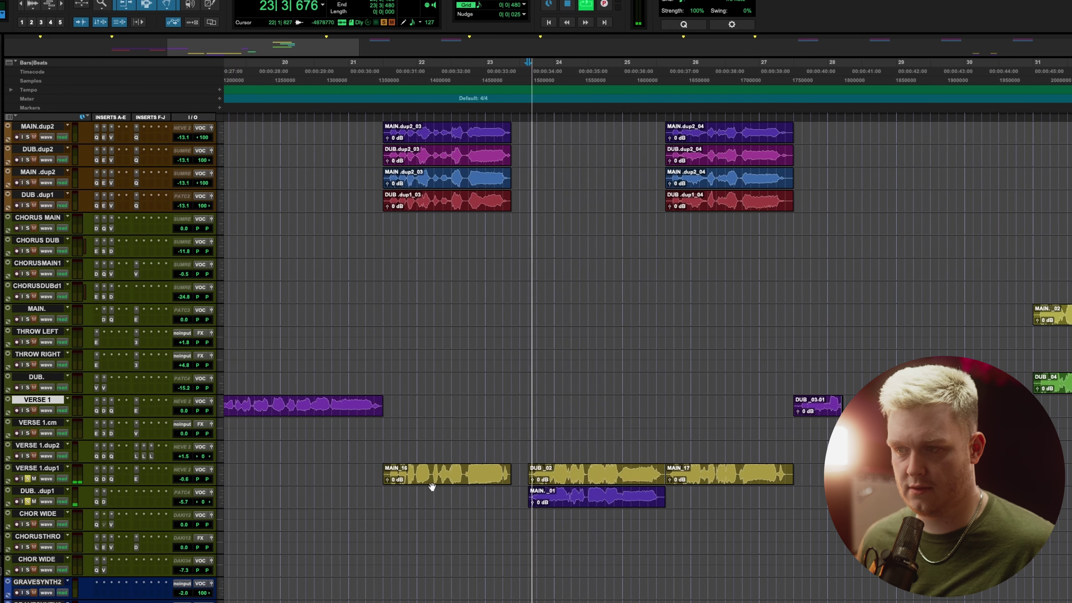
key("space")
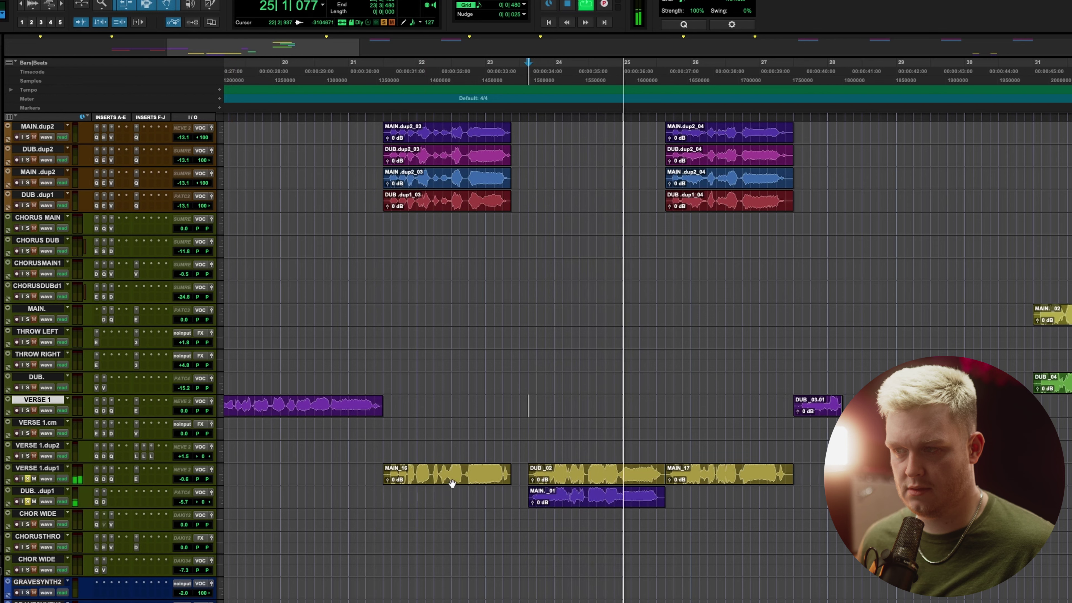
- Solo the stacked layers MAIN.dup2, DUB.dup2, MAIN .dup2 and DUB .dup1 and audition their first clips from bar 21, beat 3
left_click(700, 476)
left_click(455, 481)
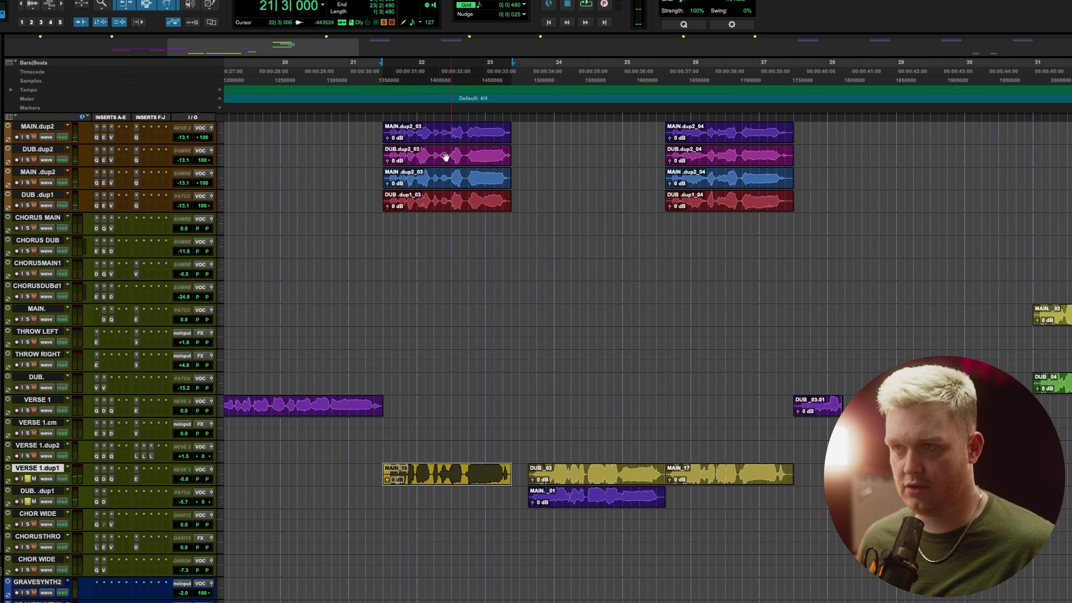
left_click(378, 135)
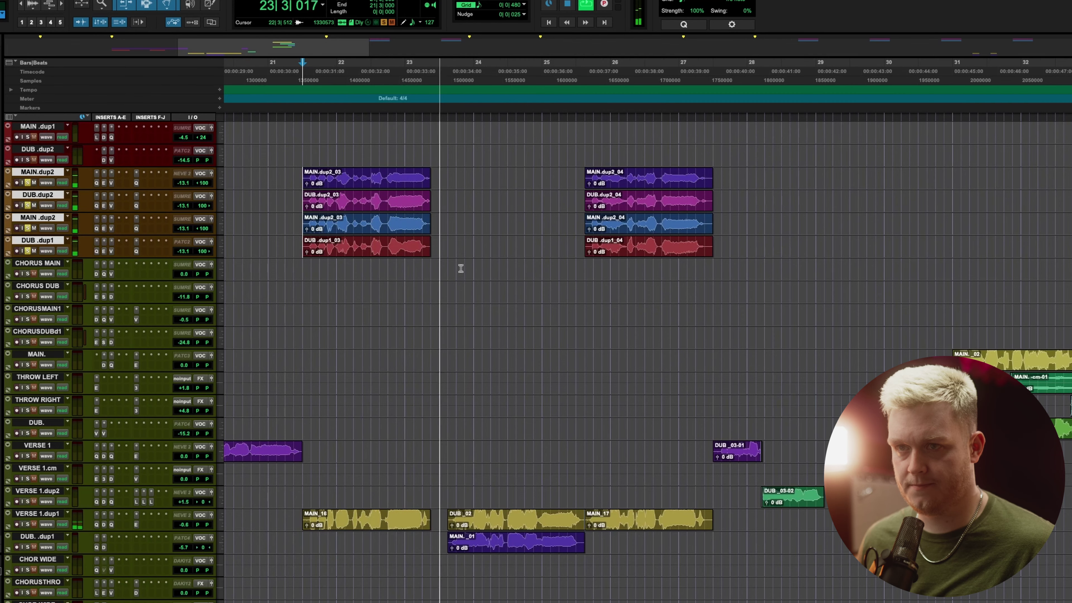
key("space")
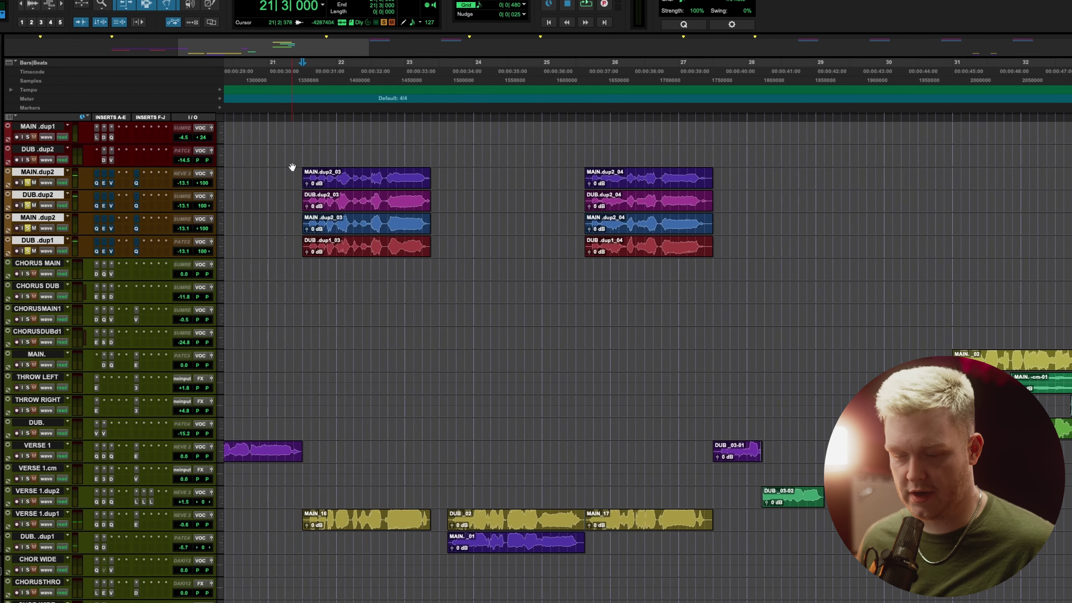
key("space")
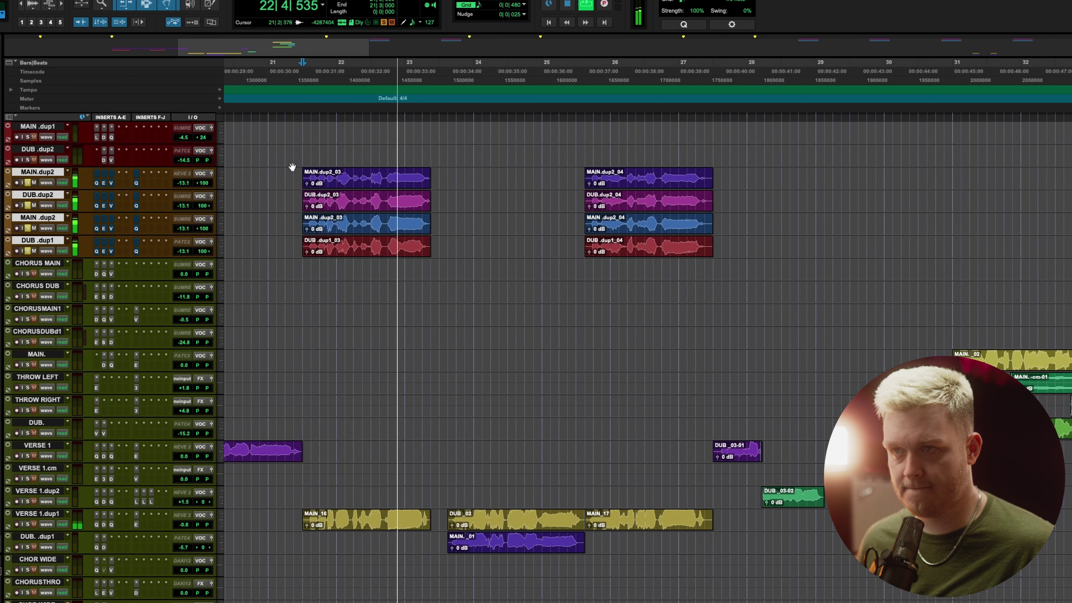
key("space")
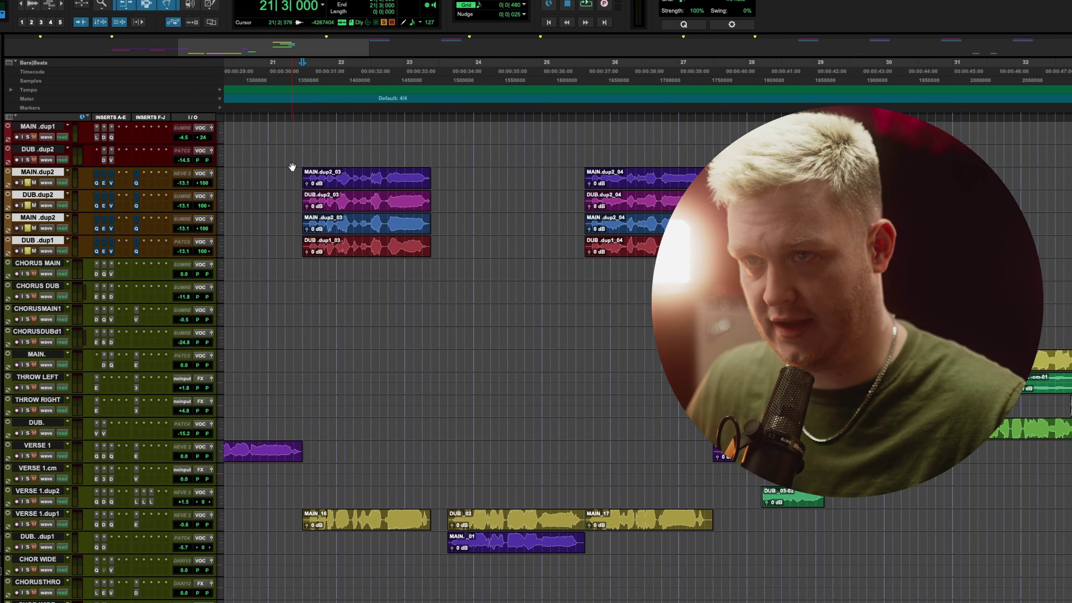
- Audition the four stacked layers one by one by soloing each track during playback from bar 21, beat 3
key("space")
left_click_drag(28, 251, 28, 207)
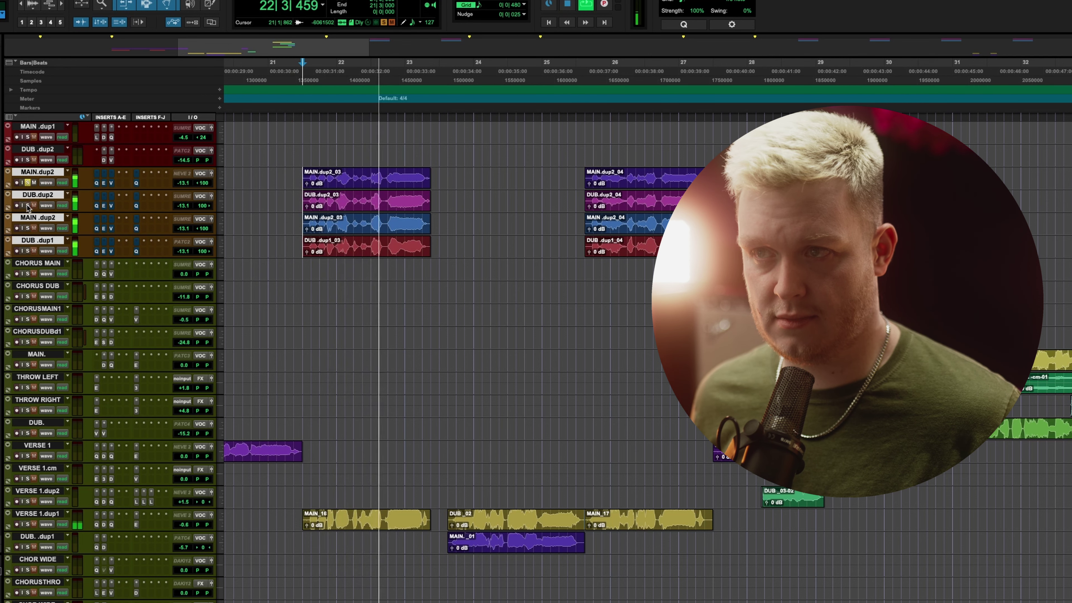
left_click(27, 206)
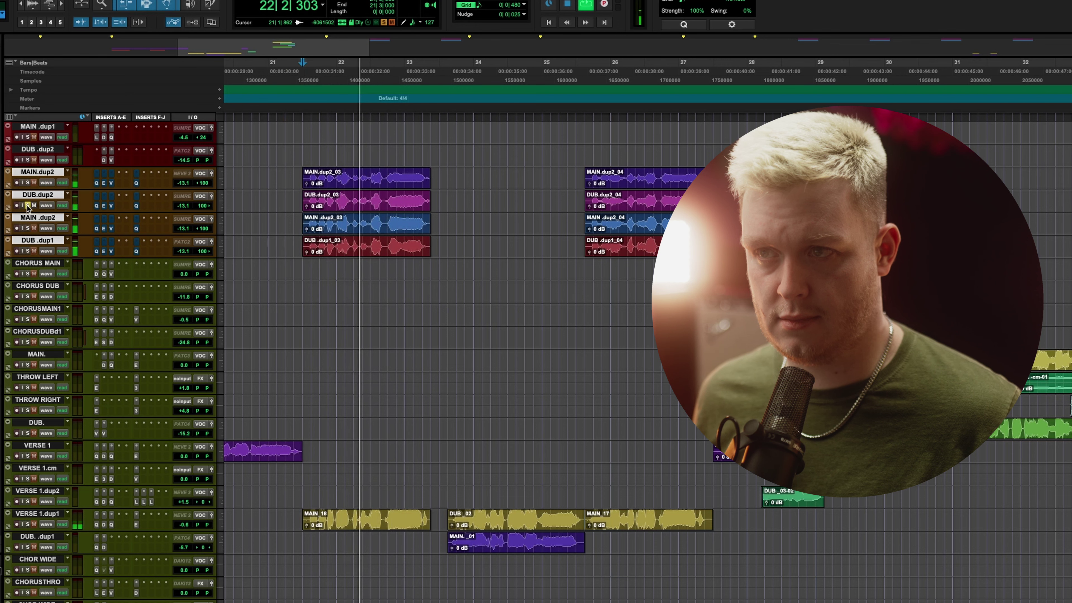
left_click(27, 229)
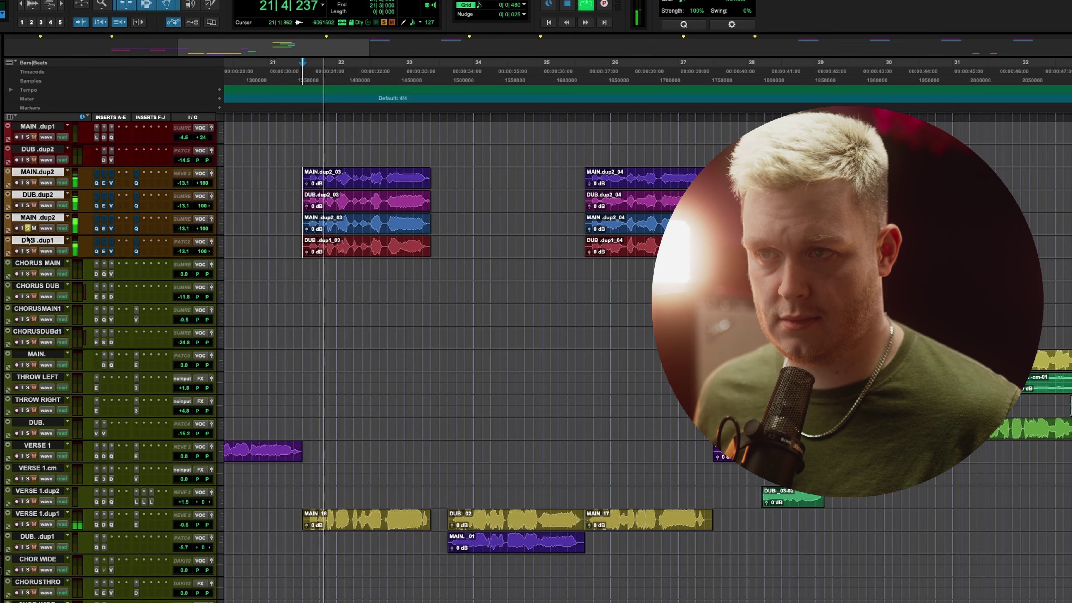
left_click(28, 251)
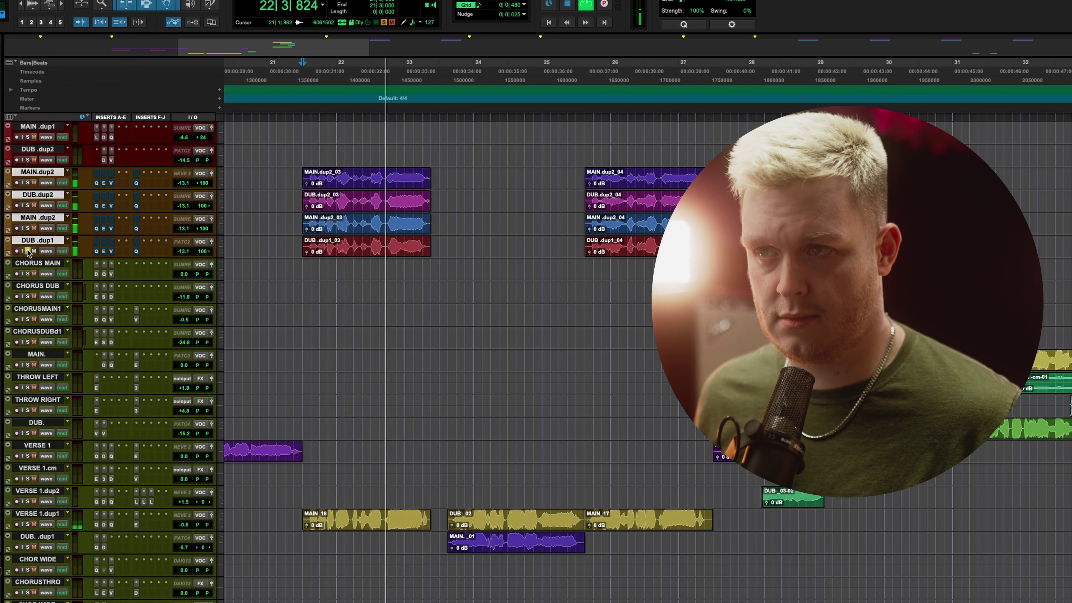
left_click(27, 183)
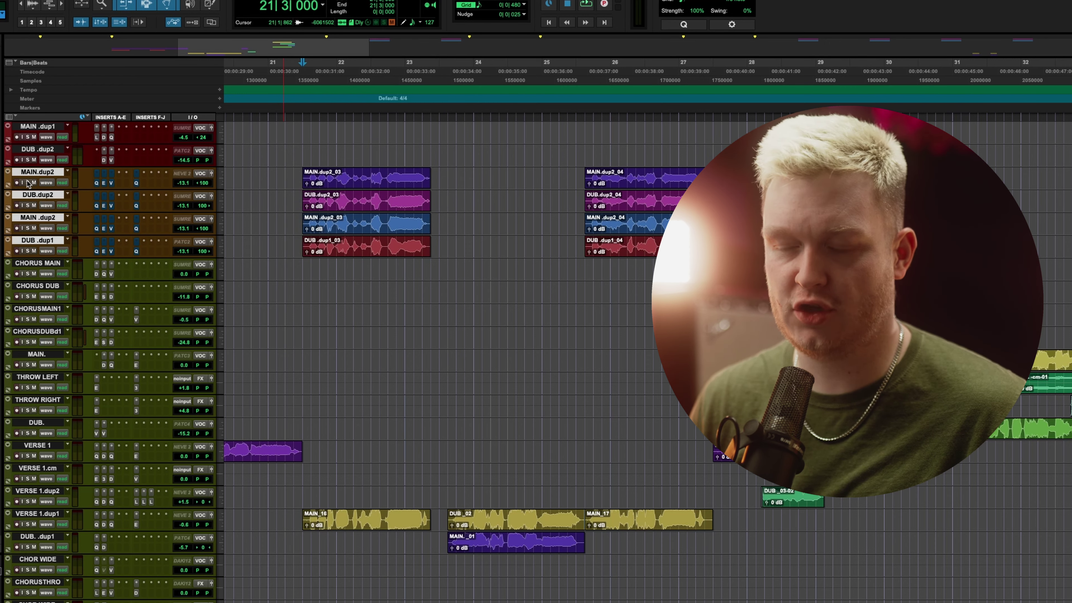
- Solo all four stacked layers together again and play them from bar 21, beat 3
left_click(28, 183)
key("space")
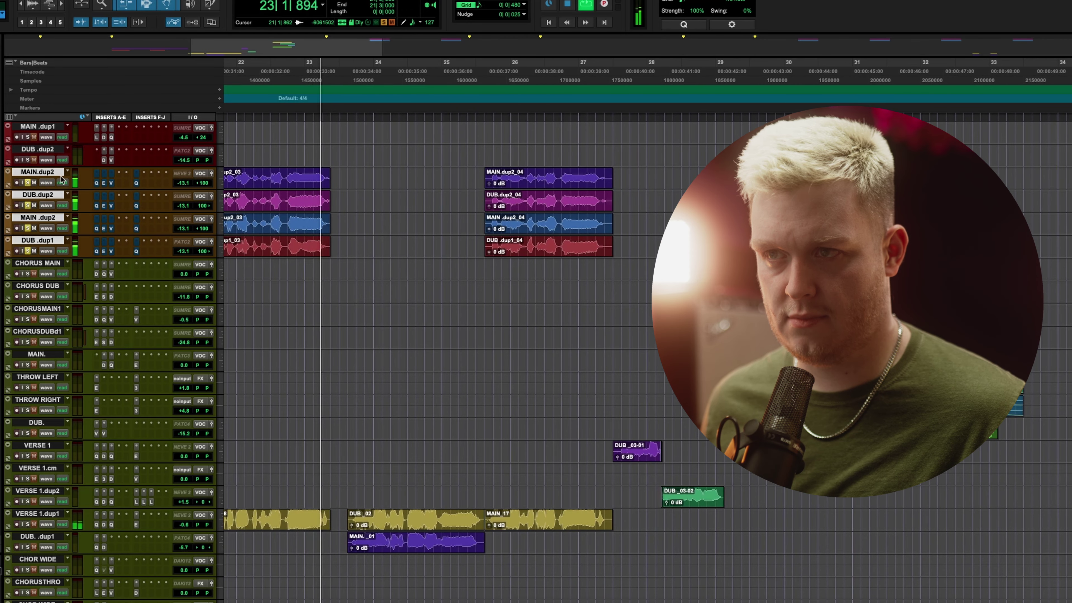
key("space")
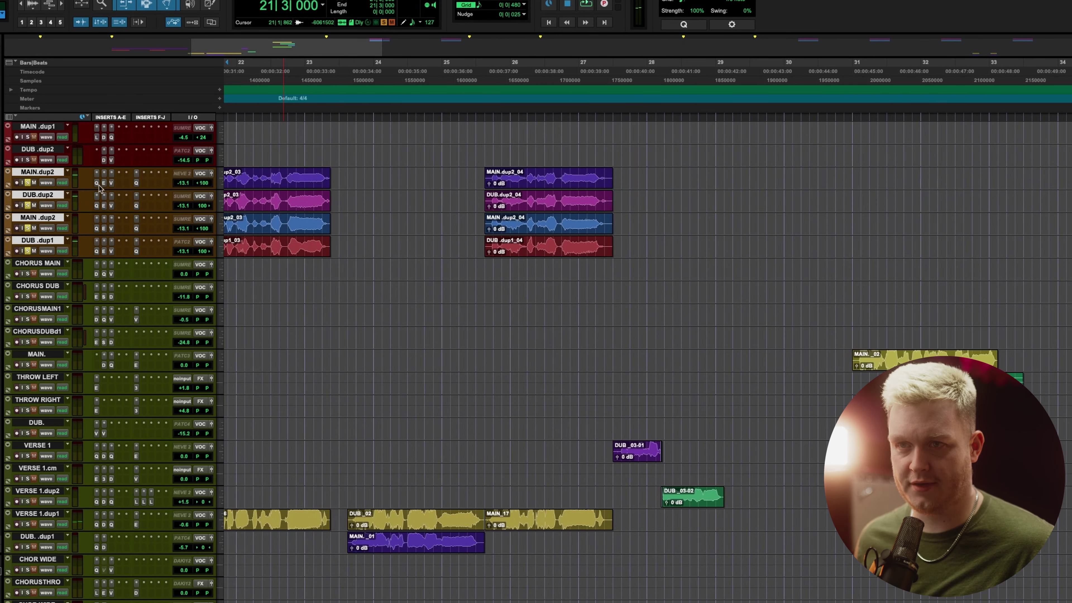
- Inspect the insert chain of MAIN.dup2, including the first Pro-Q 2, the Verbiage reverb and the second Pro-Q 2
left_click(97, 183)
key("space")
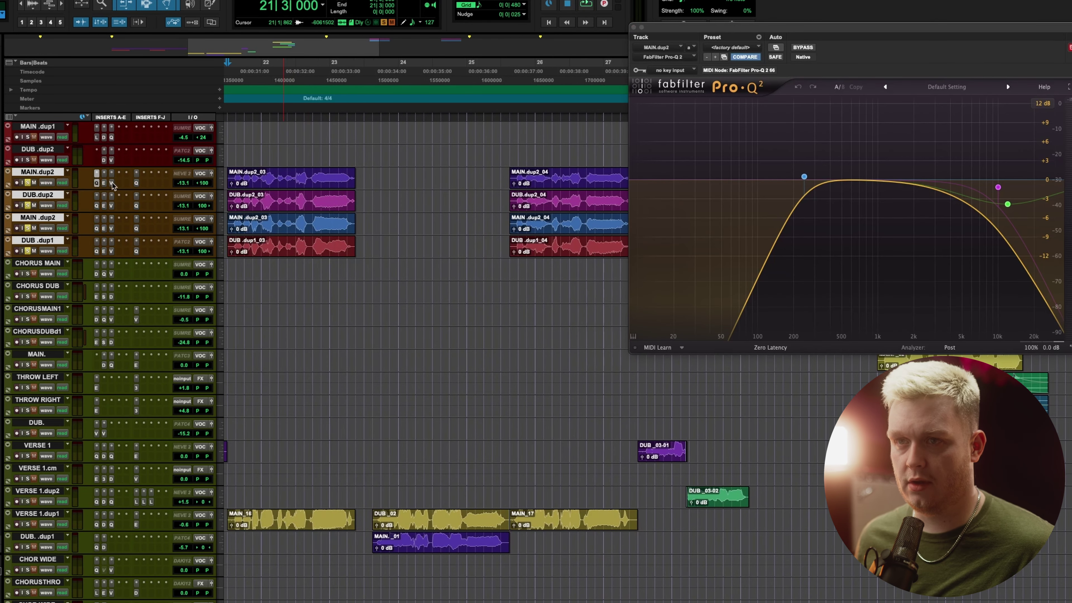
left_click(104, 183)
left_click(112, 183)
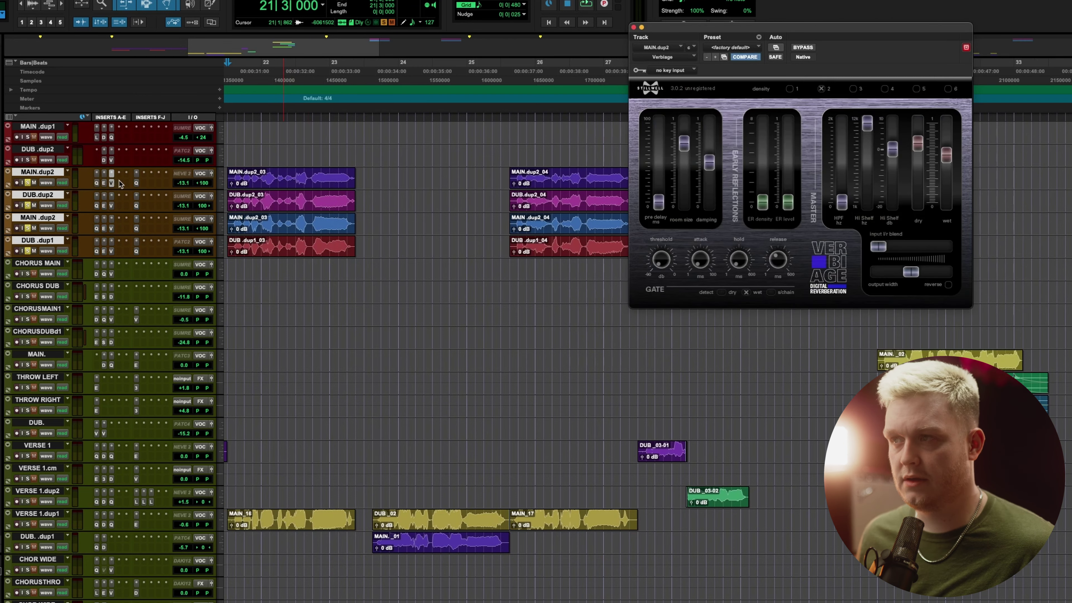
left_click(135, 183)
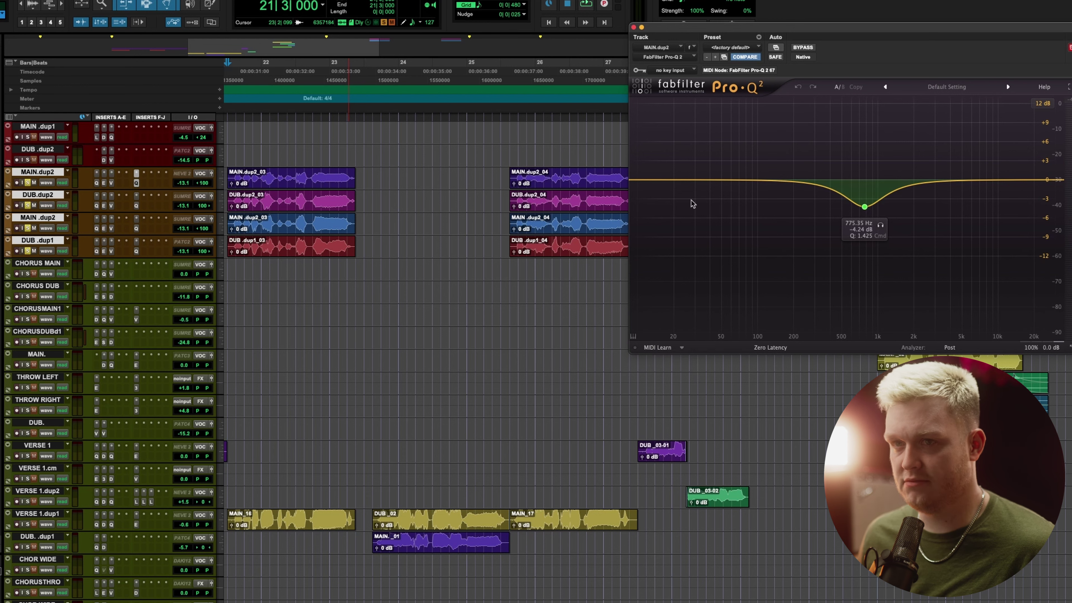
- Play the four soloed stacked layers from bar 21, beat 3, and close the second Pro-Q 2 of MAIN.dup2
key("space")
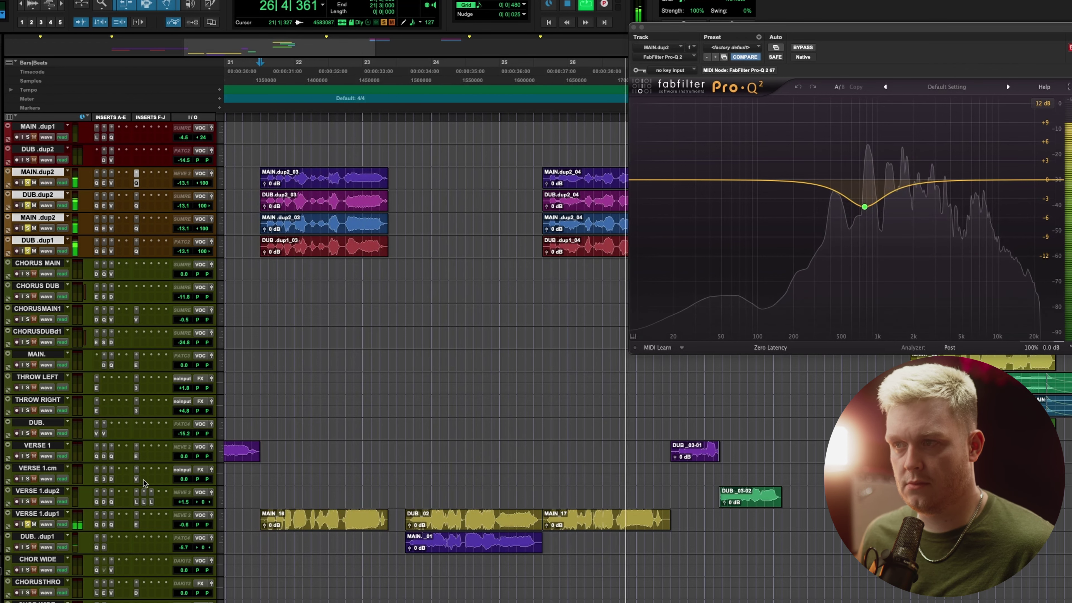
key("space")
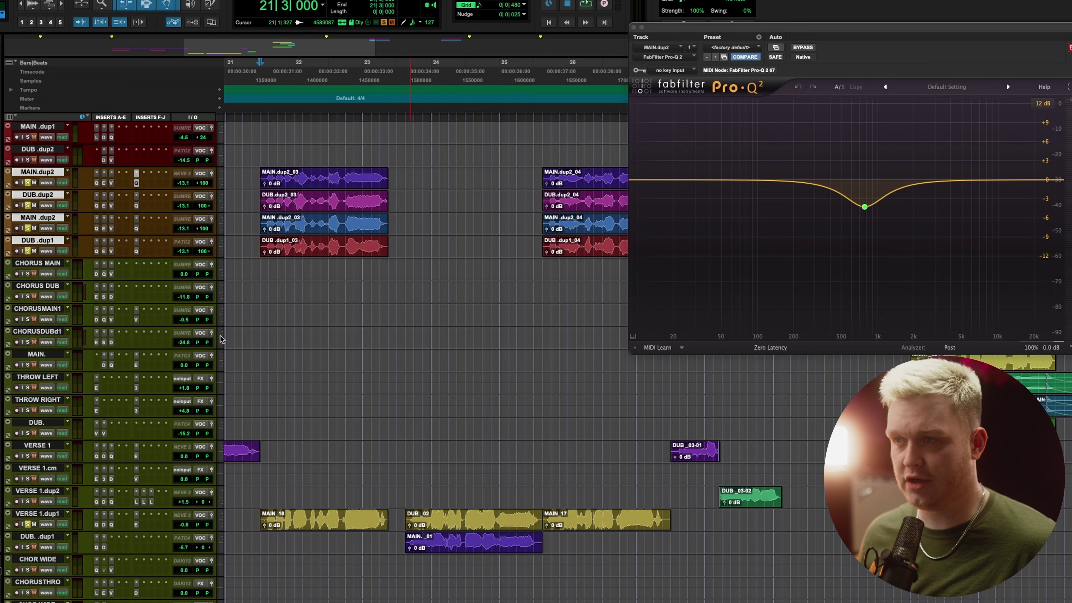
left_click(633, 28)
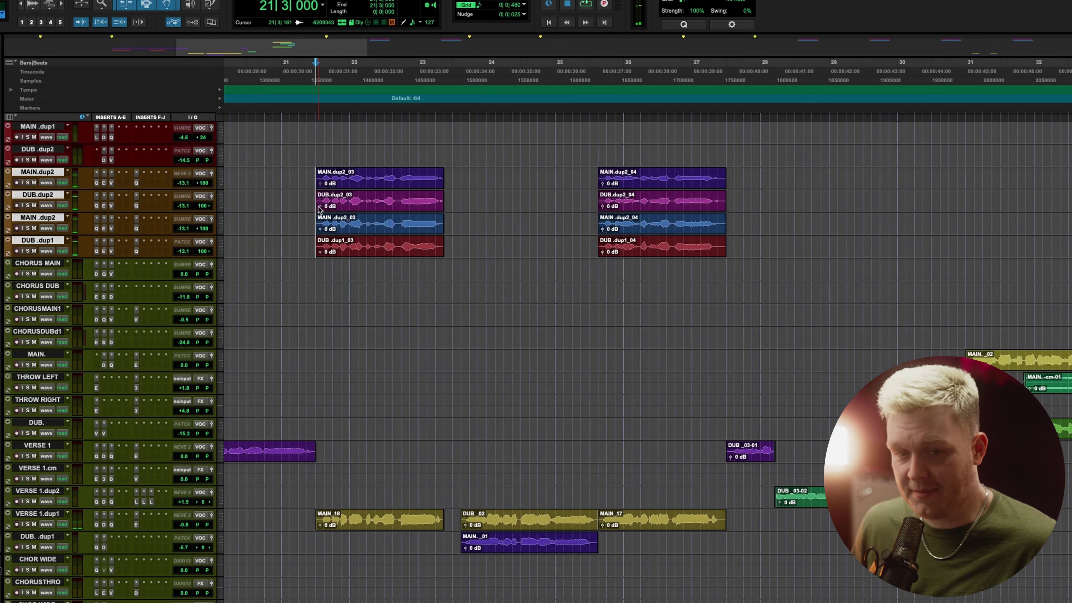
- Audition the DUB_03-01 clip on VERSE 1 from bar 27, beat 3
scroll(460, 208, "right", 6)
left_click(401, 447)
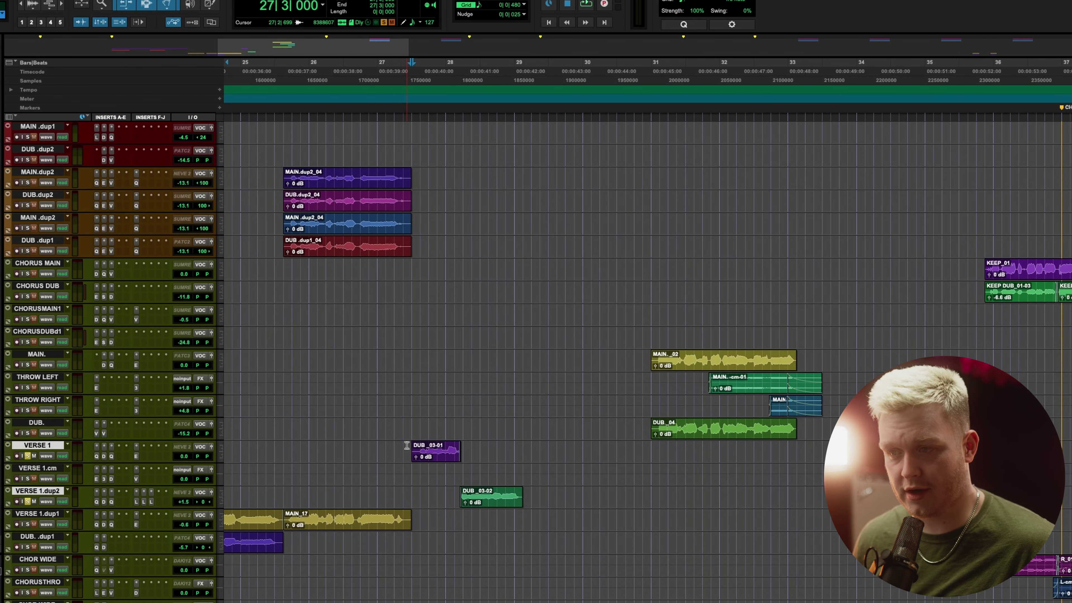
key("space")
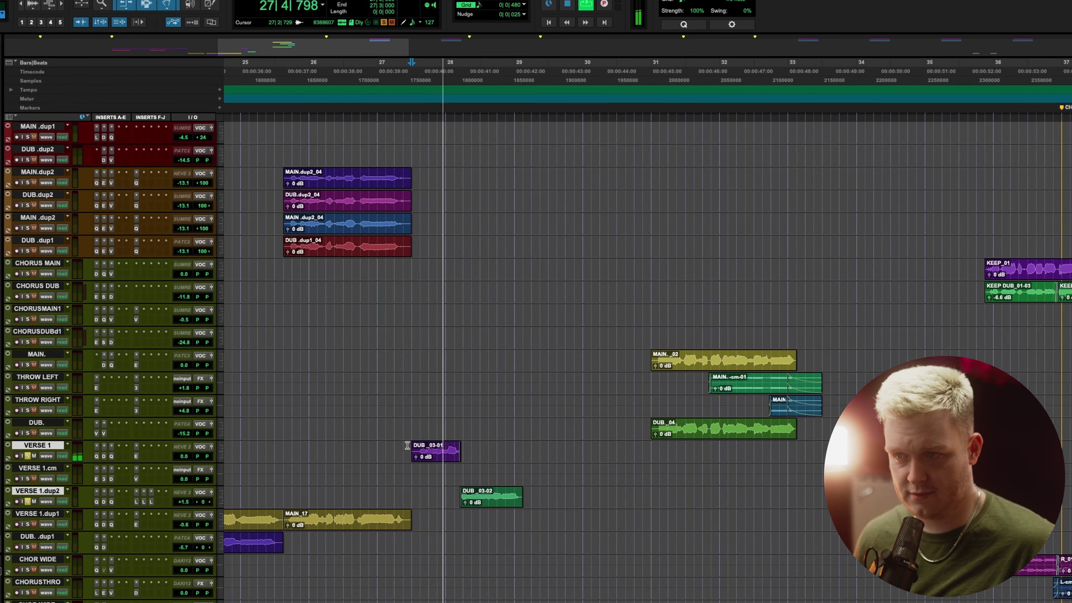
key("space")
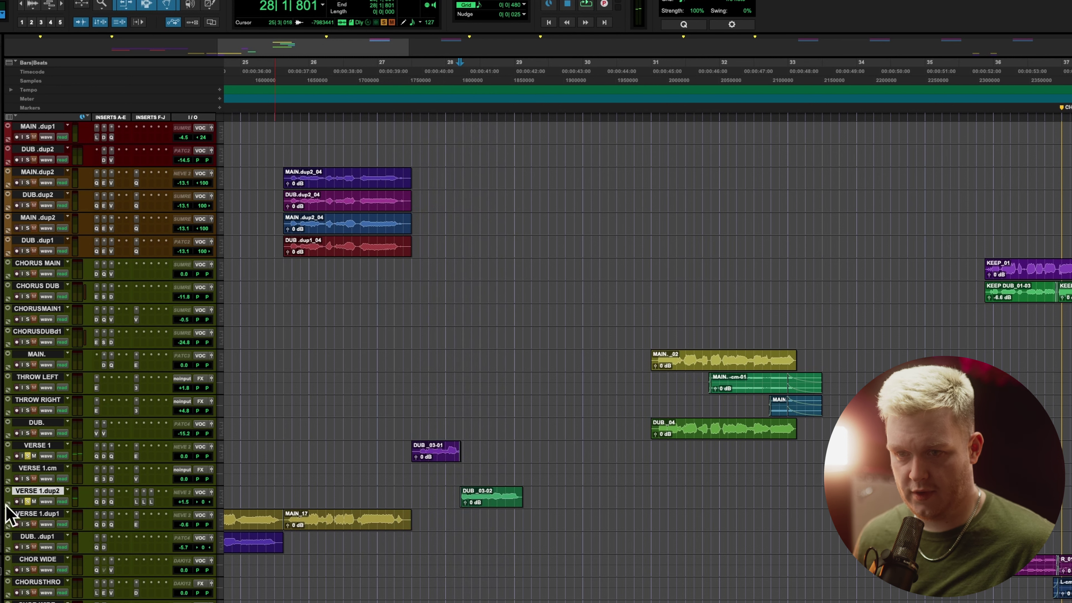
- Solo VERSE 1.dup2 and play its DUB_03-02 clip with the Little AlterBoy inserts bypassed, after a look at the VERSE 1 Pro-Q 2
left_click(27, 501)
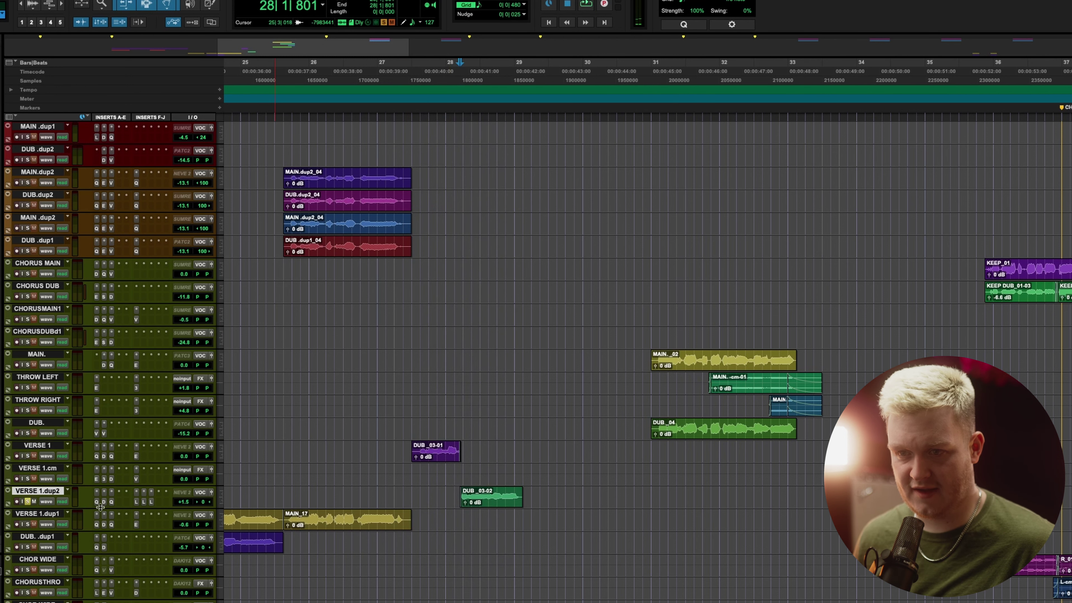
left_click(96, 456)
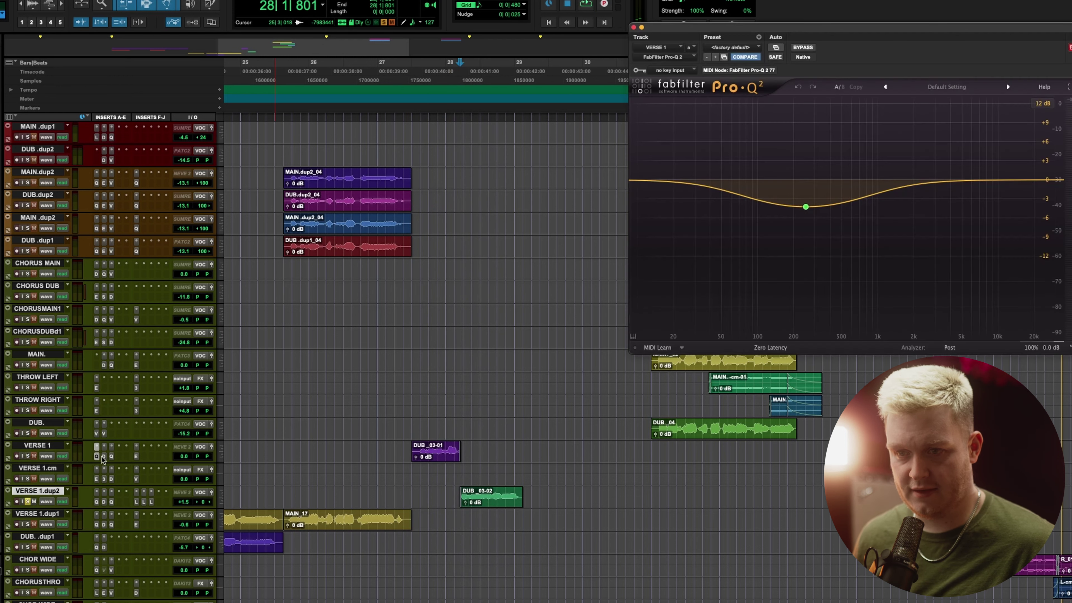
left_click(136, 502)
left_click(137, 503, "super")
key("space")
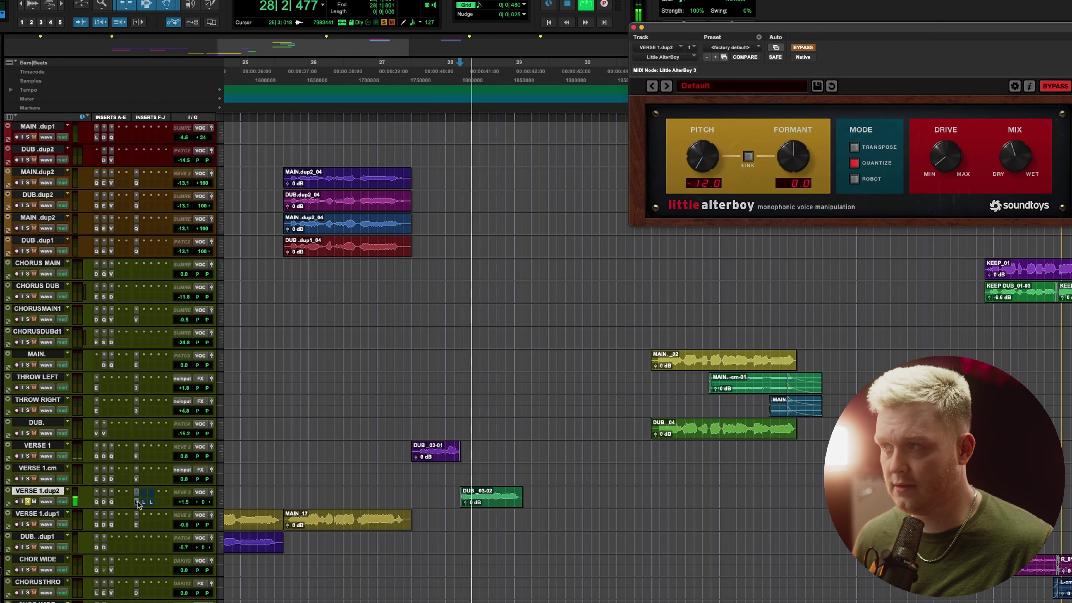
key("space")
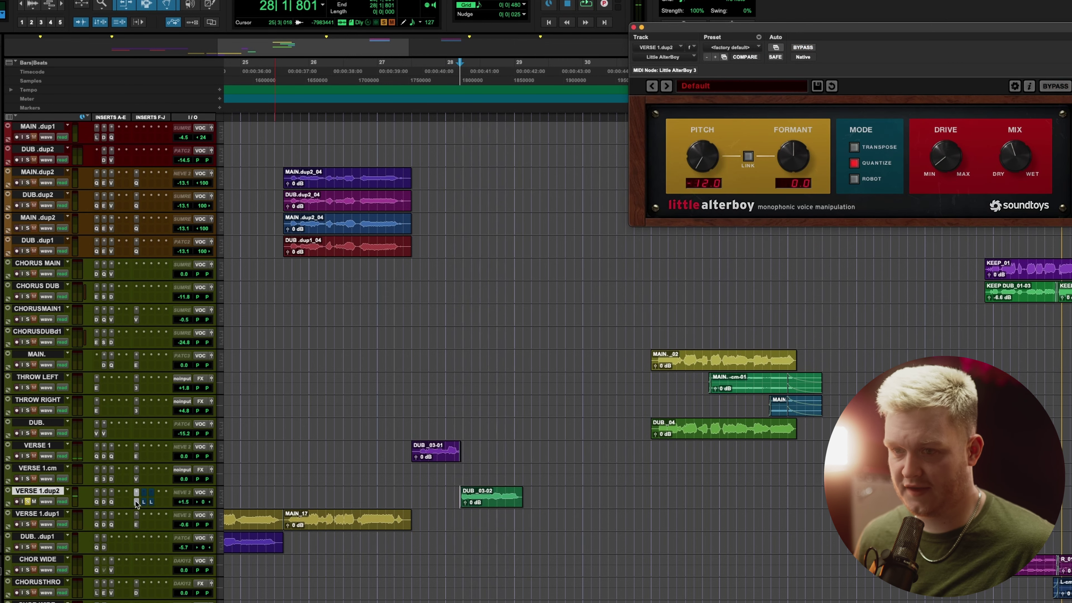
- Replay the DUB_03-02 clip on VERSE 1.dup2 with the Little AlterBoy inserts active
left_click(136, 502)
left_click(136, 502)
key("space")
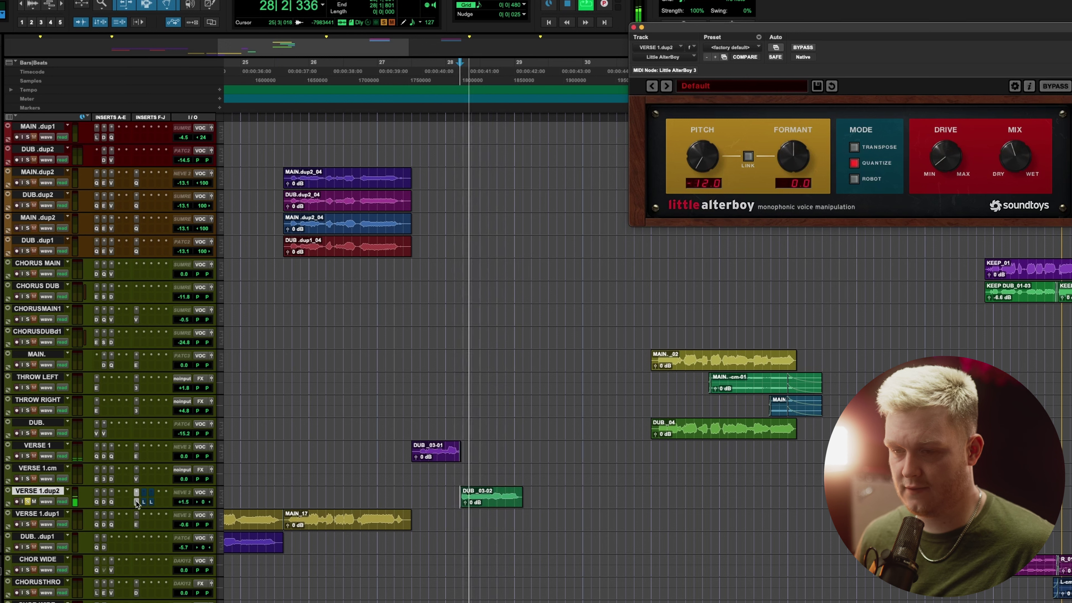
key("space")
- Inspect the second and third Little AlterBoy inserts on VERSE 1.dup2, playing the DUB_03-02 clip with each
left_click(144, 502)
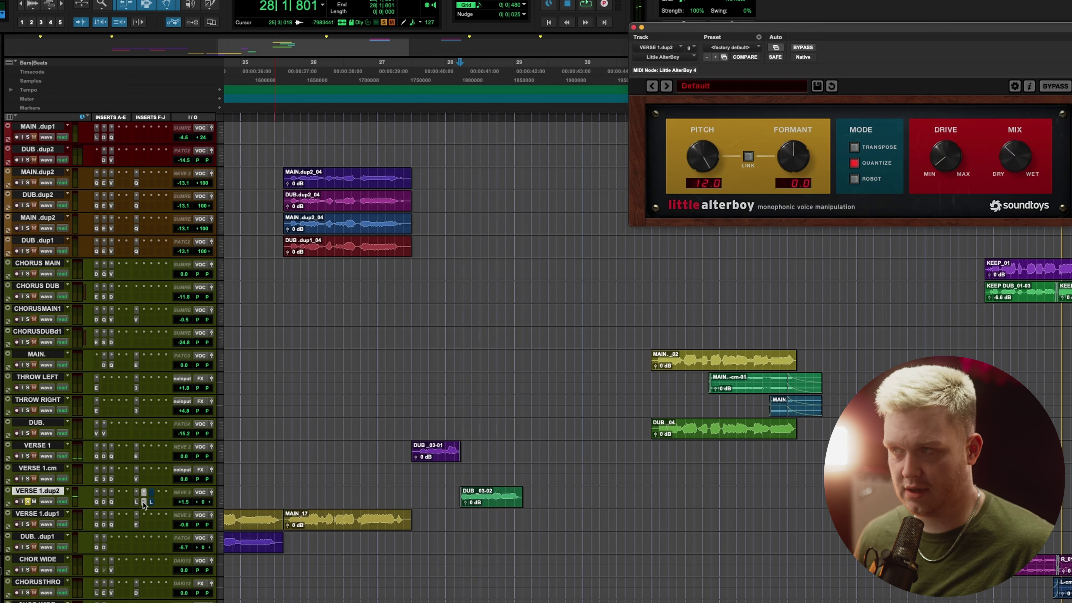
key("space")
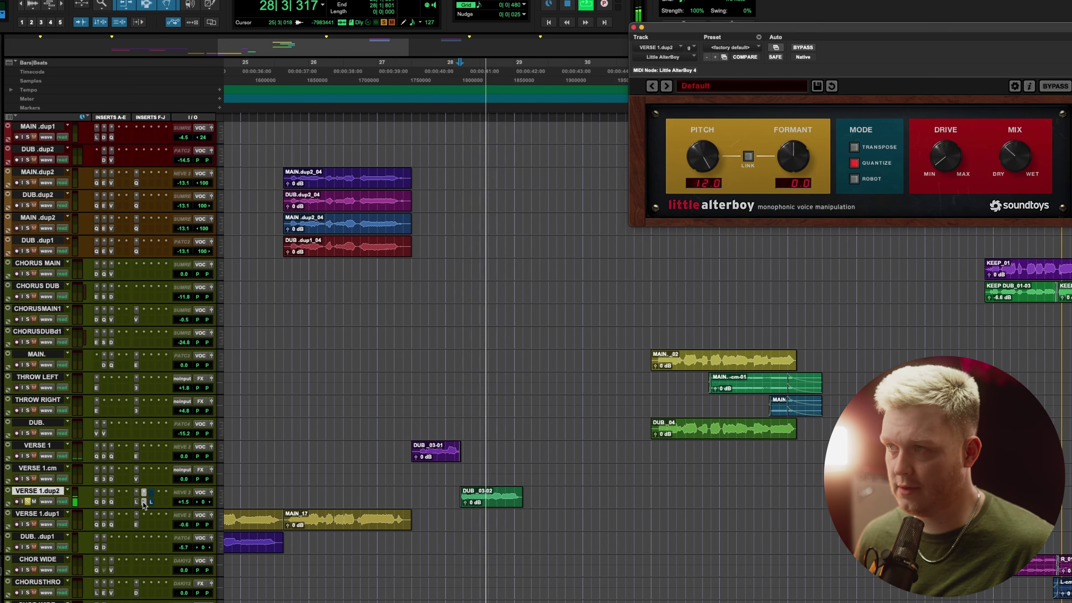
key("space")
left_click(151, 502)
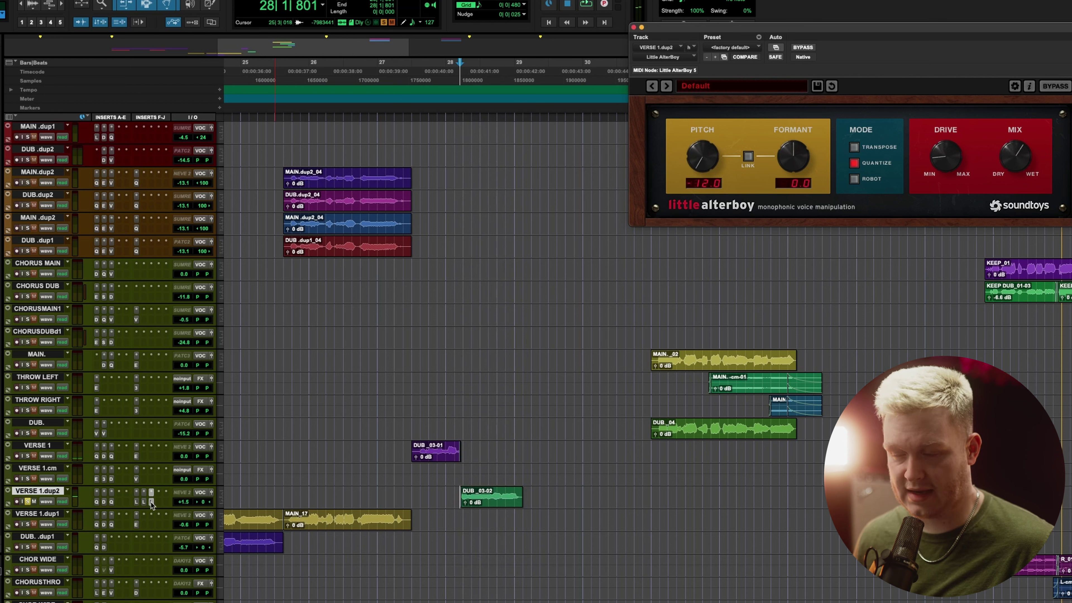
key("space")
key("space")
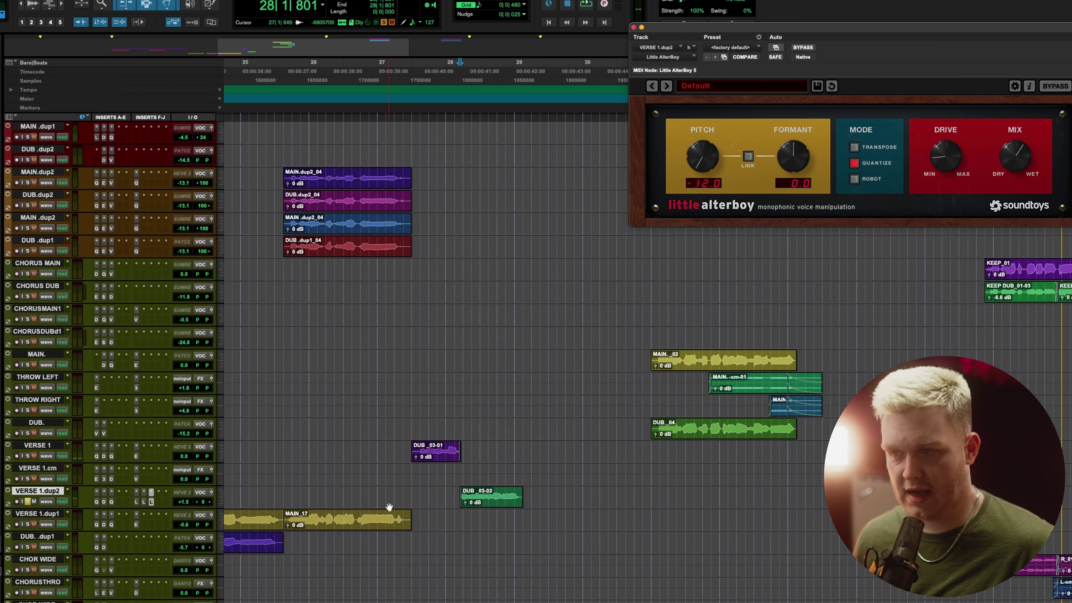
- Solo VERSE 1 together with VERSE 1.dup2 and play their consecutive clips from bar 27, beat 3
left_click(411, 446)
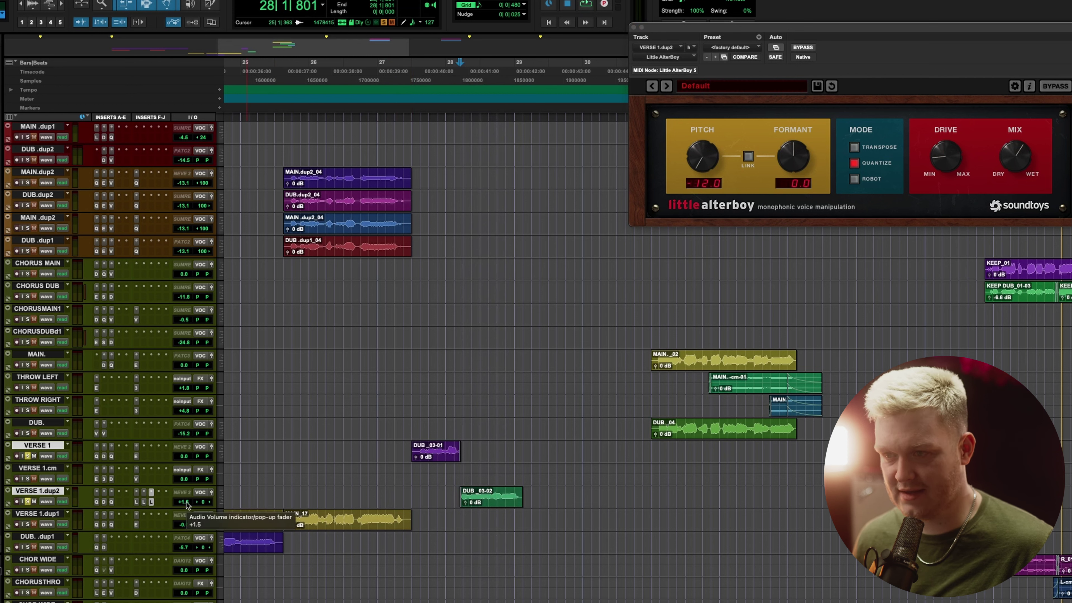
left_click(412, 495)
key("space")
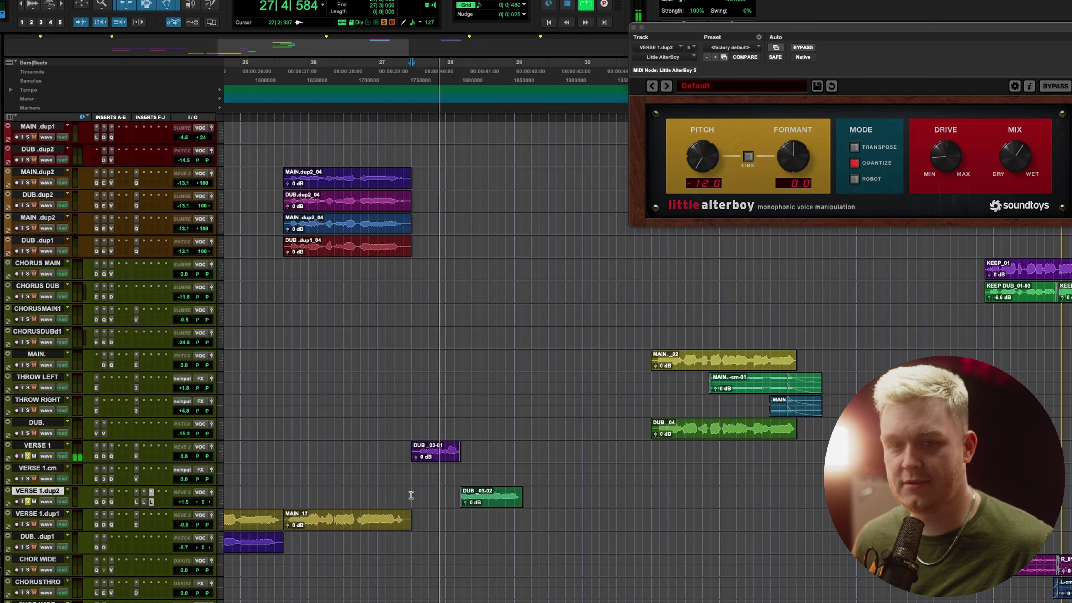
key("space")
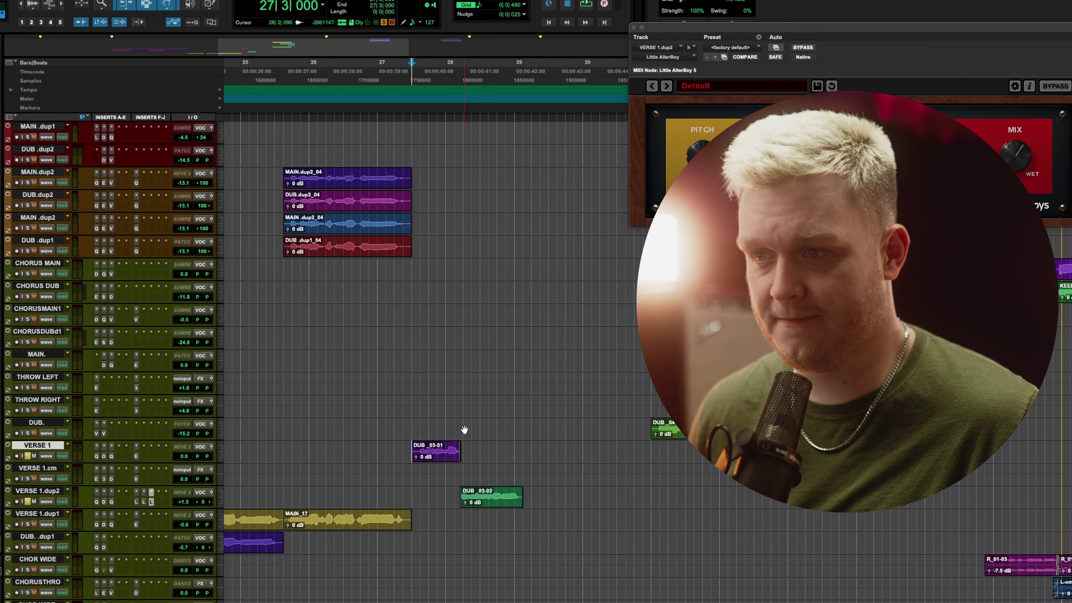
- Audition the MAIN.dup3 and DUB.dup3 clips in solo from bar 28, beat 4, then MAIN.dup3 alone
scroll(480, 412, "up", 8)
scroll(480, 413, "right", 4)
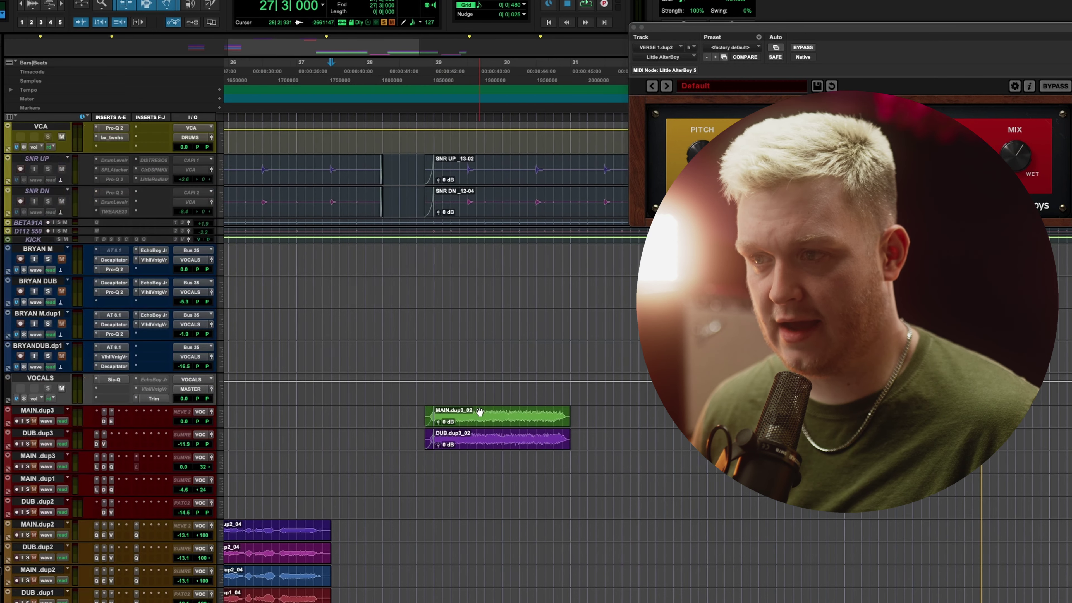
left_click_drag(397, 415, 396, 437)
left_click(28, 444)
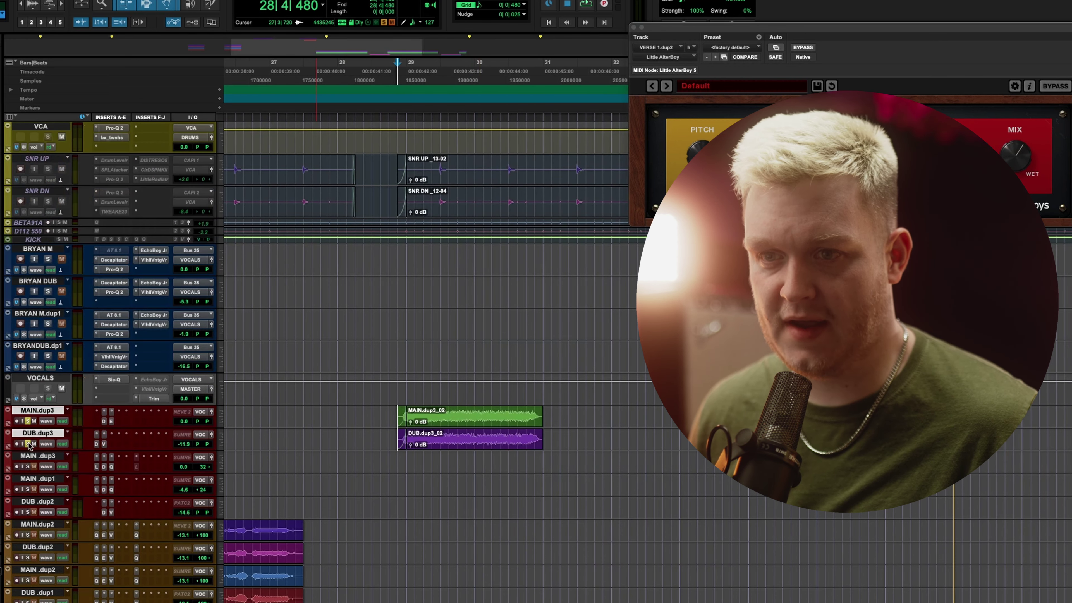
key("space")
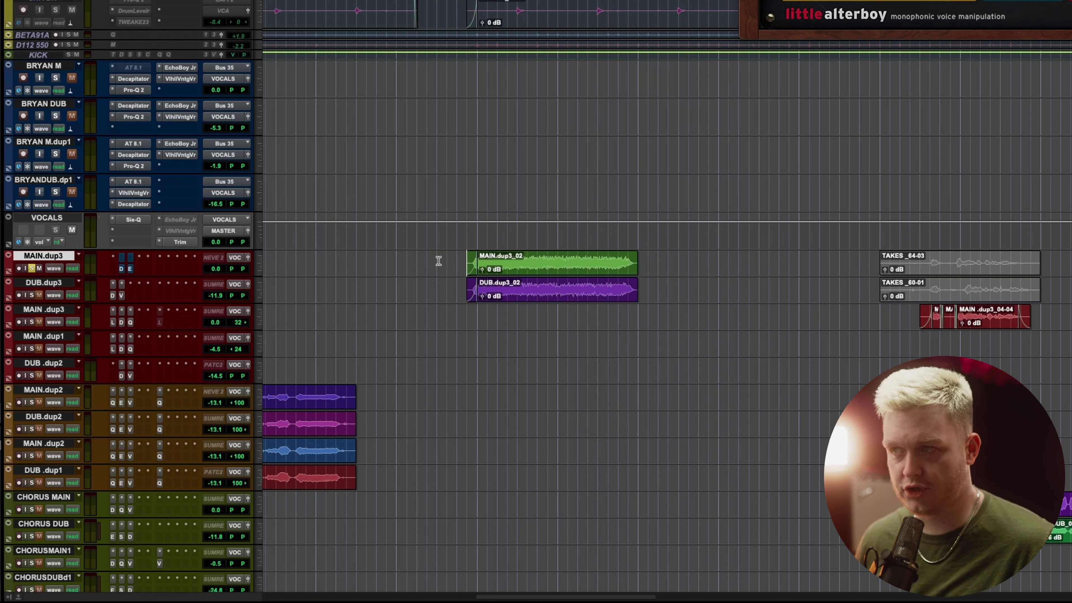
key("space")
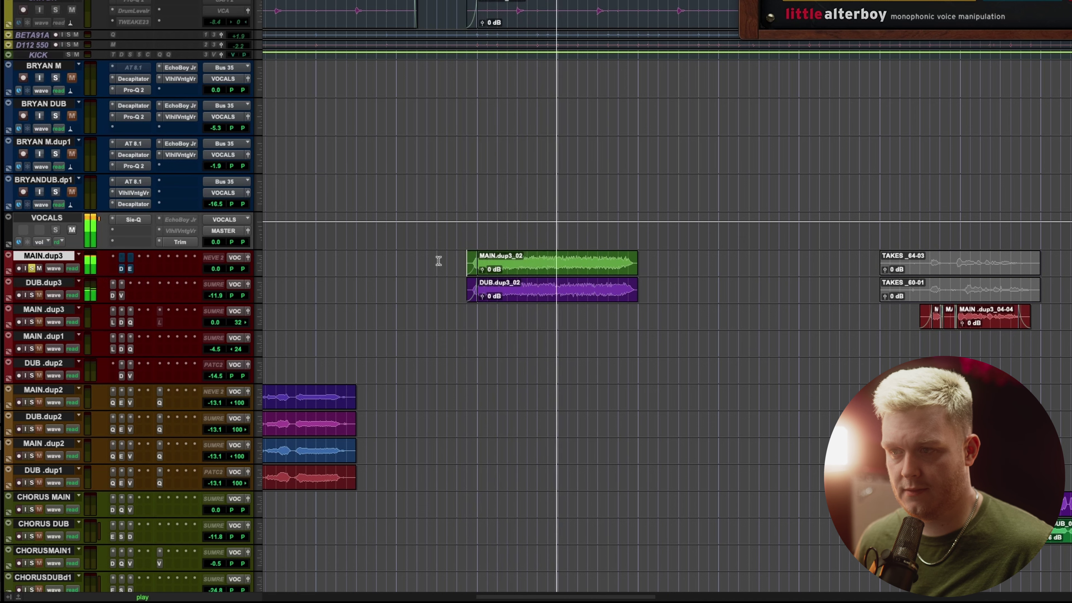
- Inspect the Decapitator and EchoBoy Jr inserts on MAIN.dup3, playing its clip with each one open
left_click(121, 268)
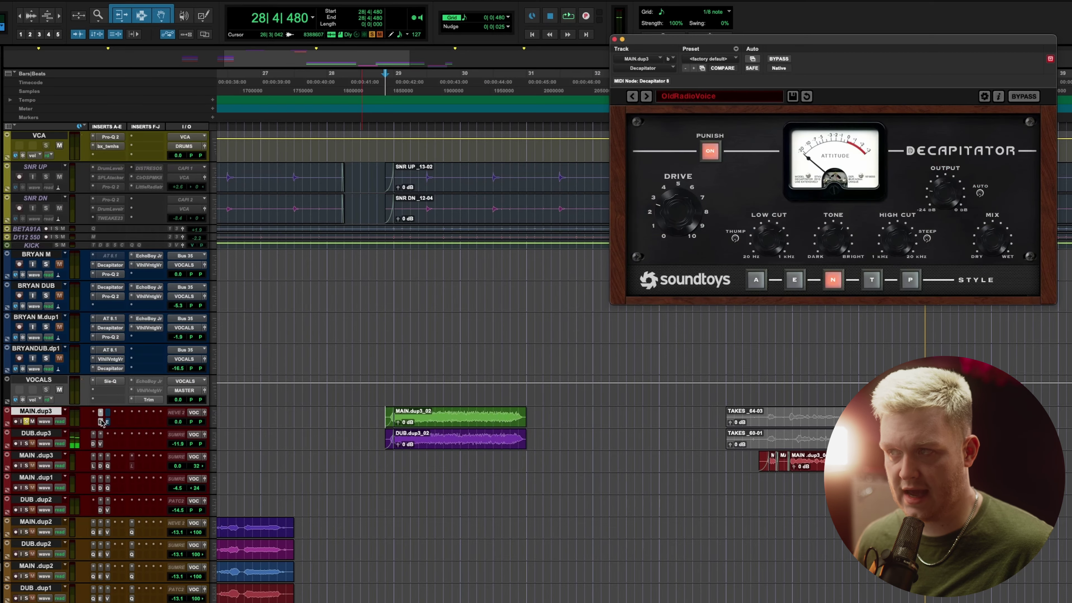
key("space")
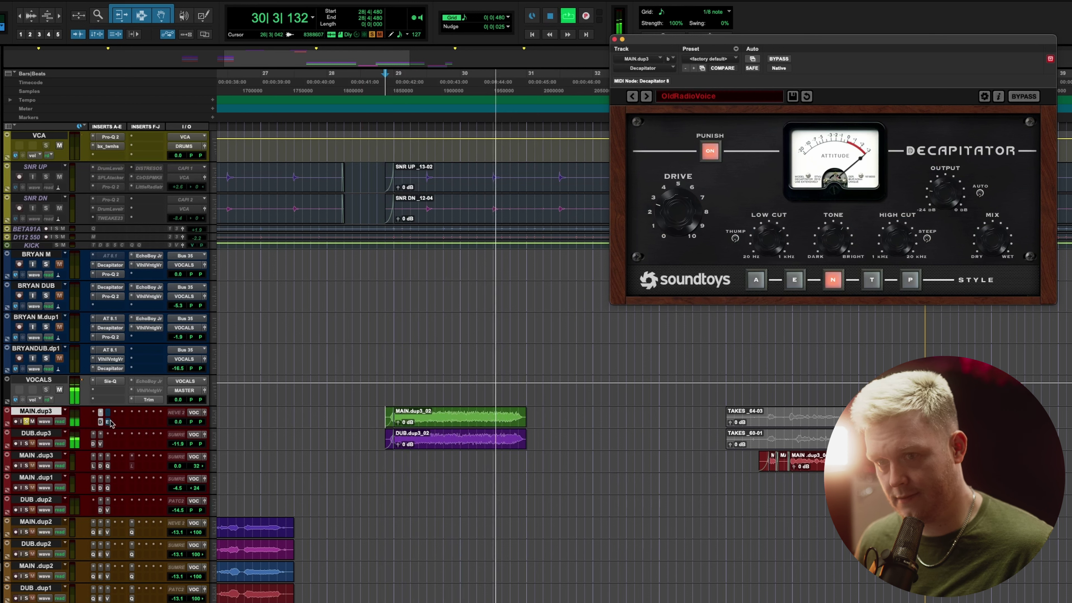
key("space")
left_click(108, 421)
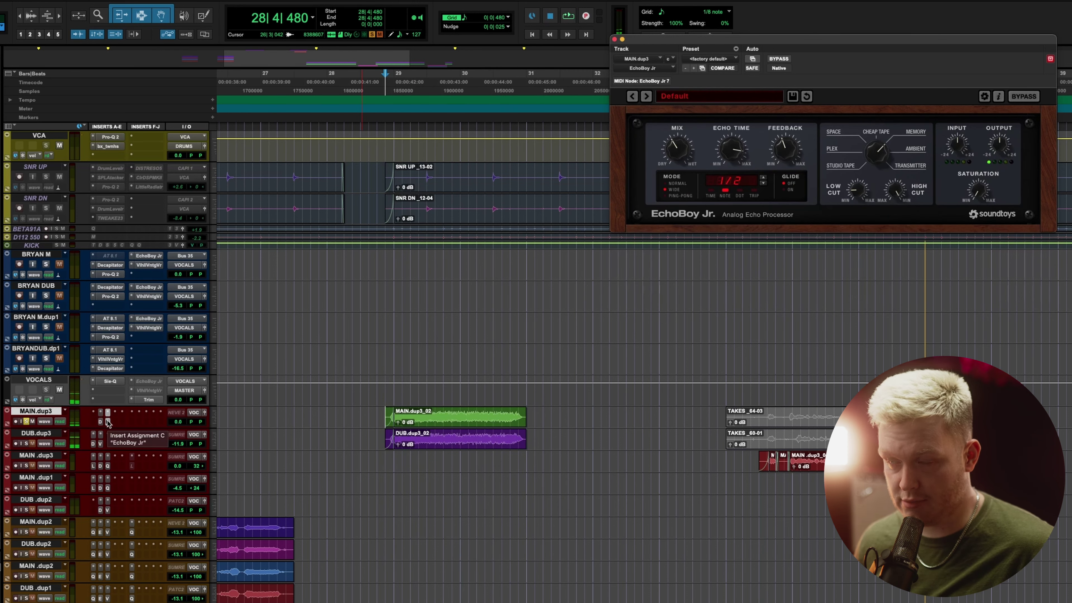
key("space")
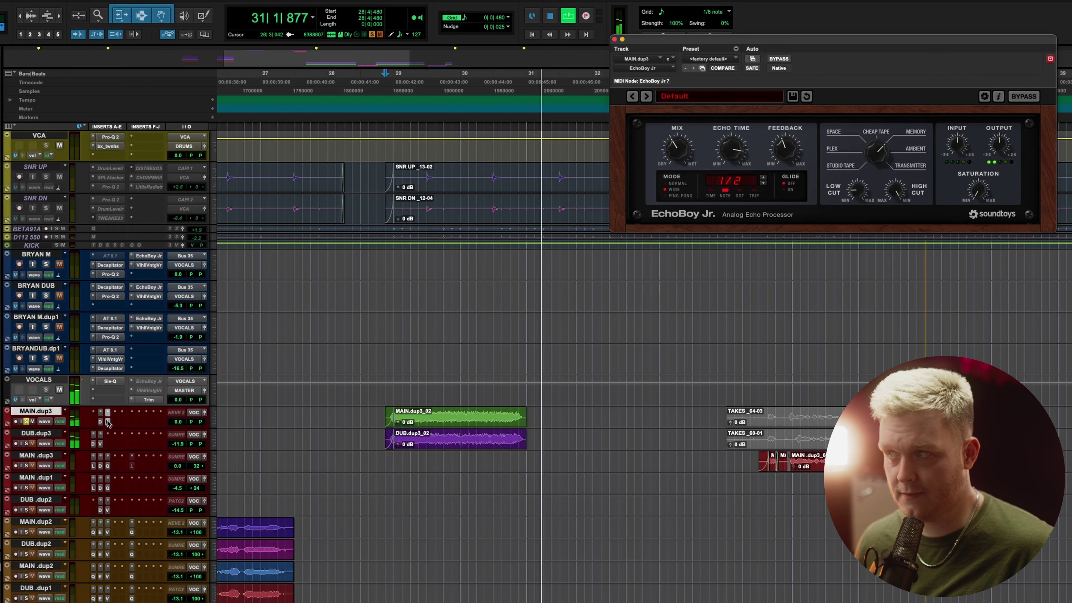
key("space")
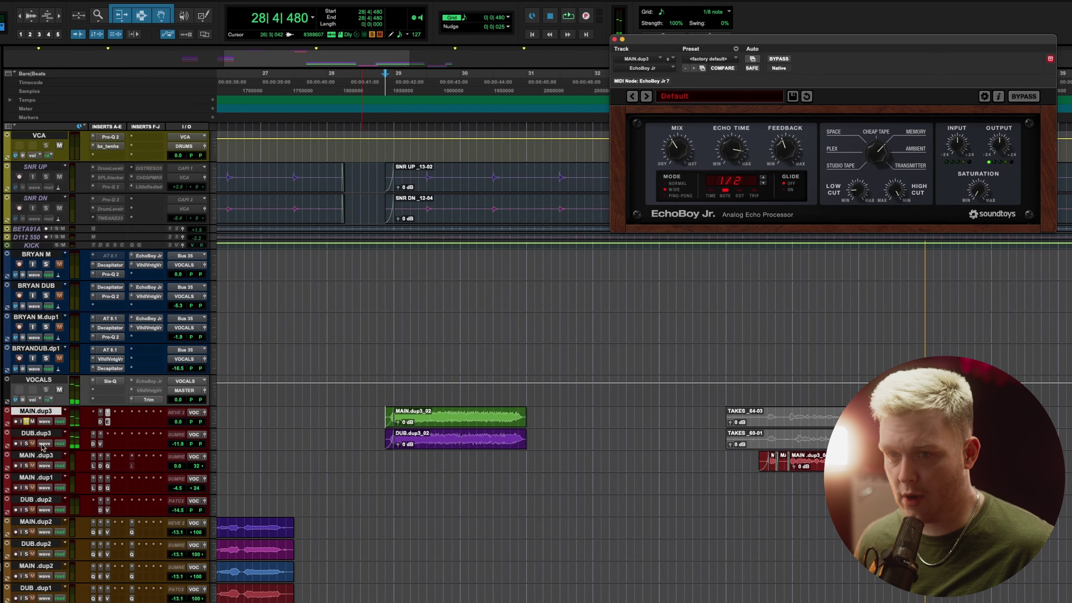
- Inspect the two inserts of DUB.dup3, including the ValhallaSupermassive reverb, and close the plug-in
scroll(440, 431, "down", 5)
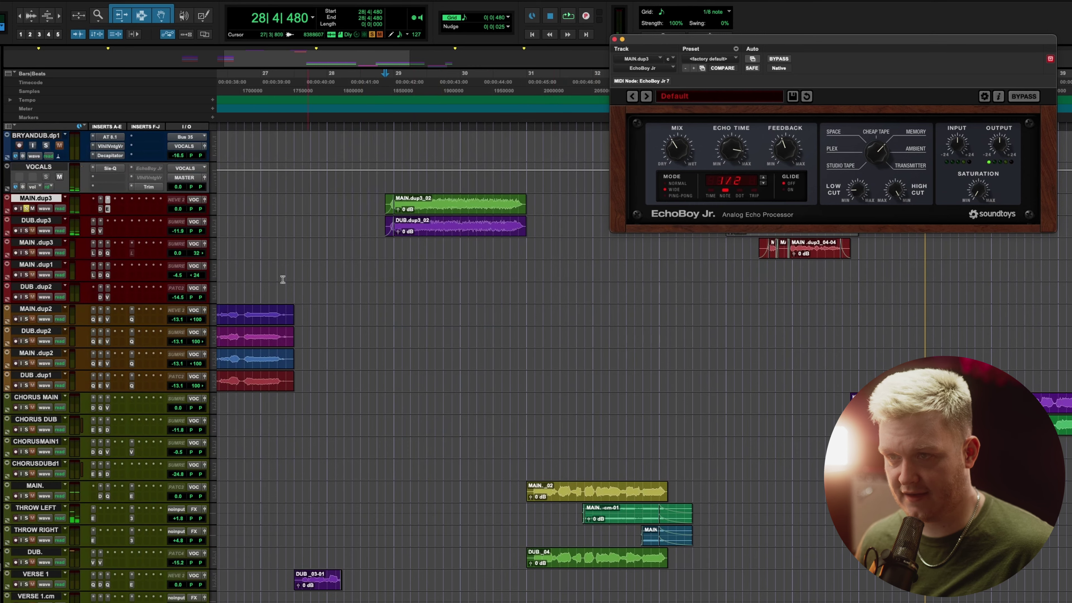
left_click(93, 231)
left_click(101, 230)
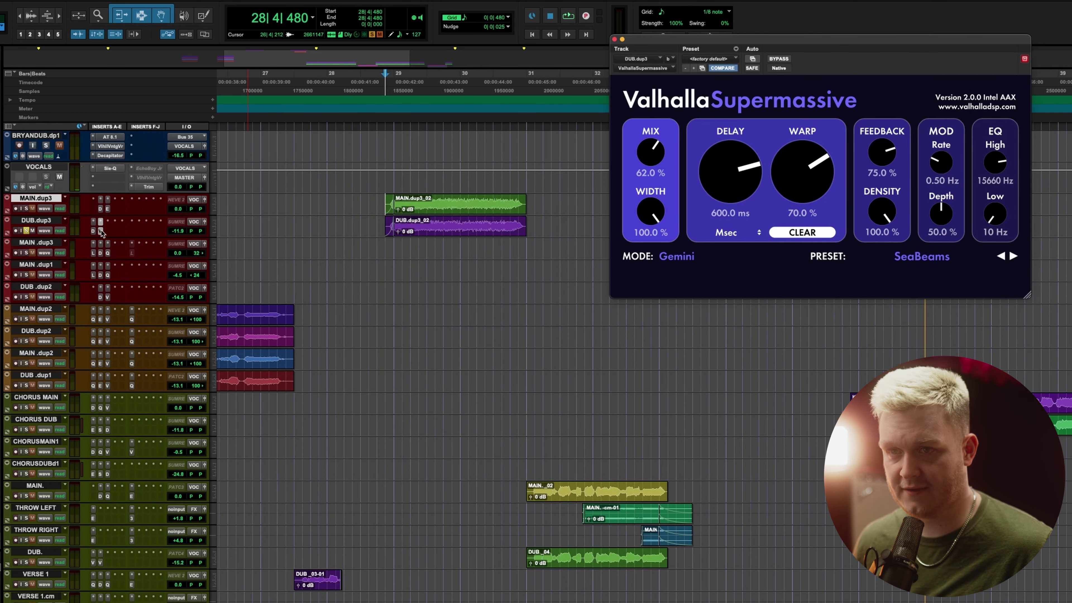
left_click(100, 231)
- Play DUB.dup3 in solo from bar 28, beat 4, and replay it together with MAIN.dup3
key("space")
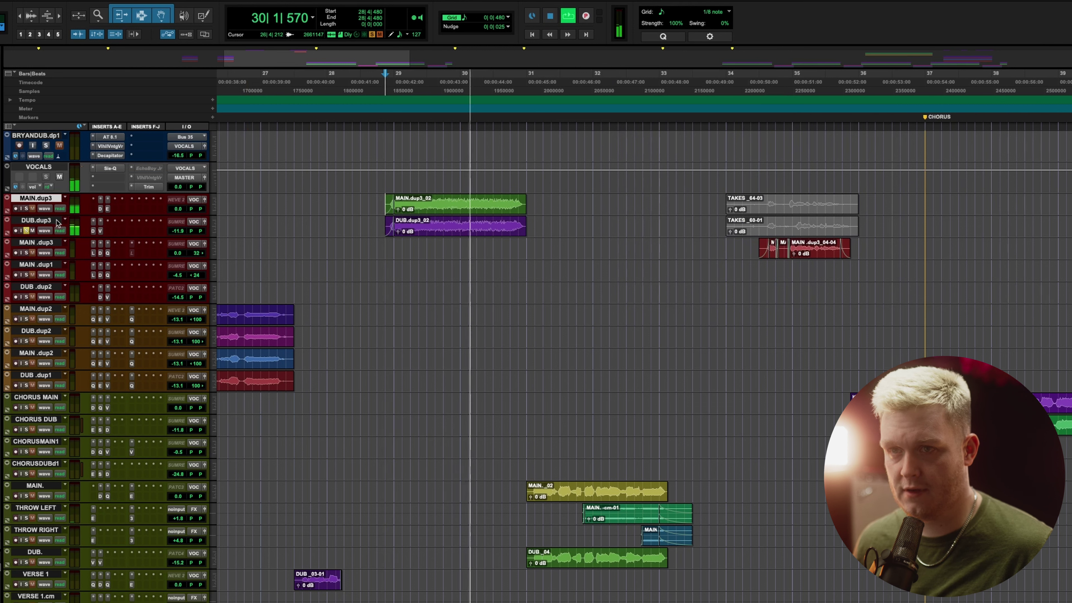
key("space")
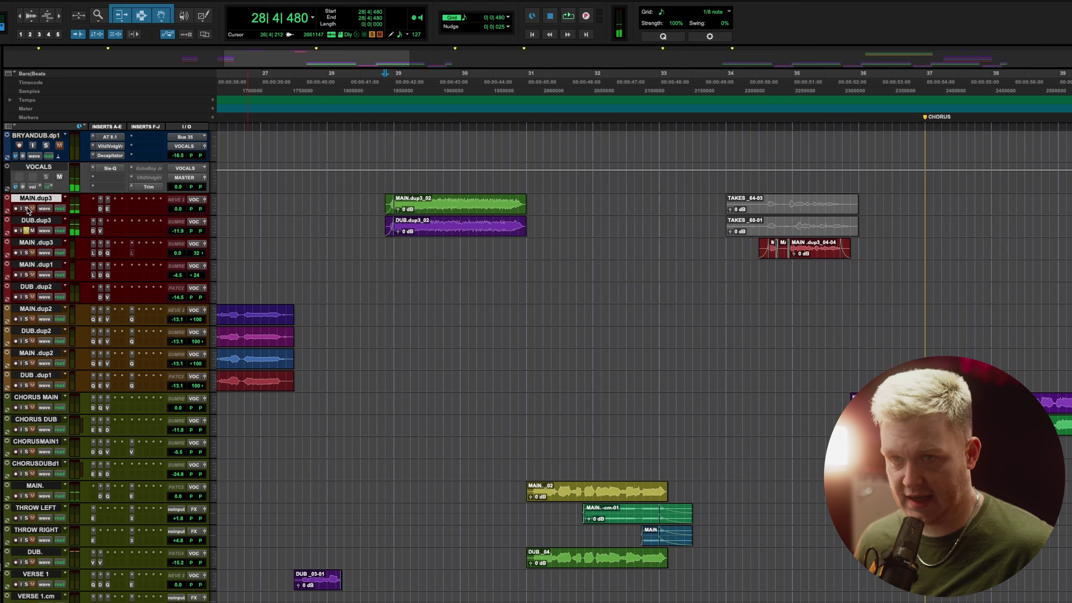
key("space")
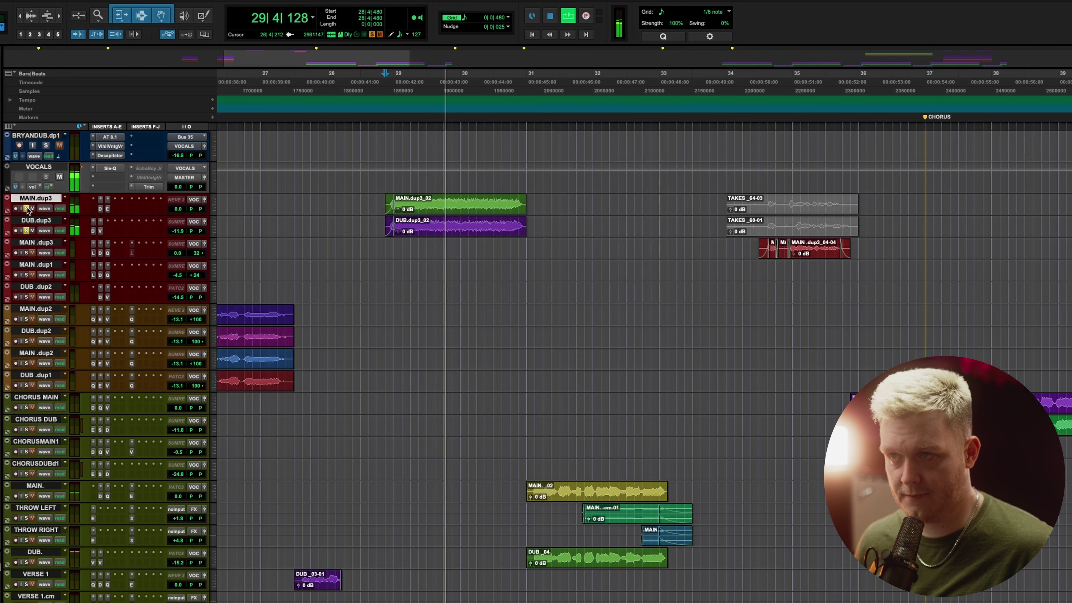
scroll(417, 440, "left", 1)
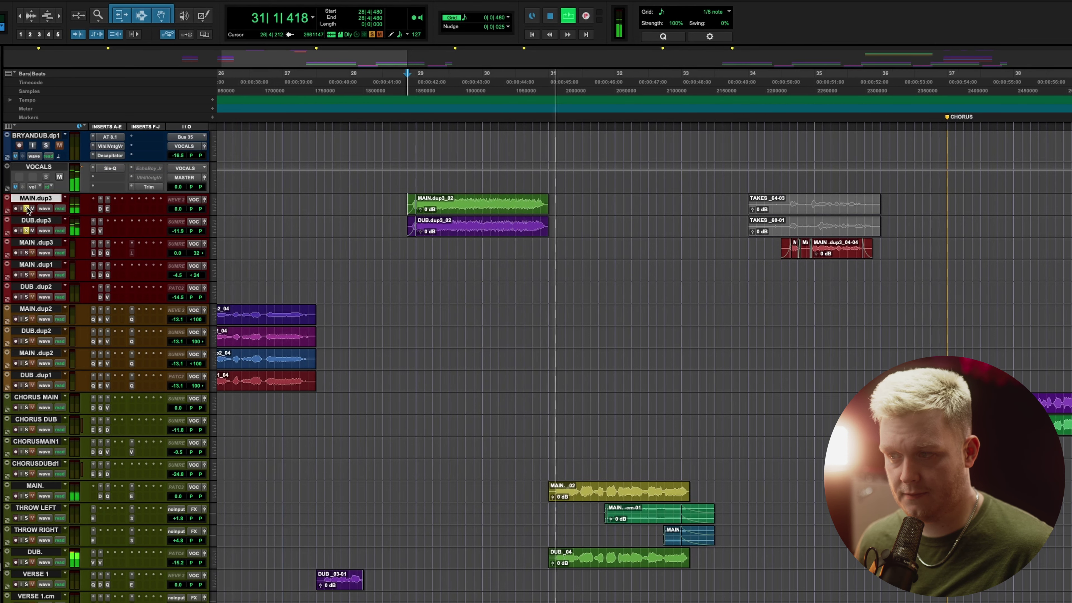
- Solo the MAIN. track and play its MAIN._02 clip from bar 31
scroll(416, 440, "right", 5)
scroll(416, 440, "down", 6)
left_click(407, 337)
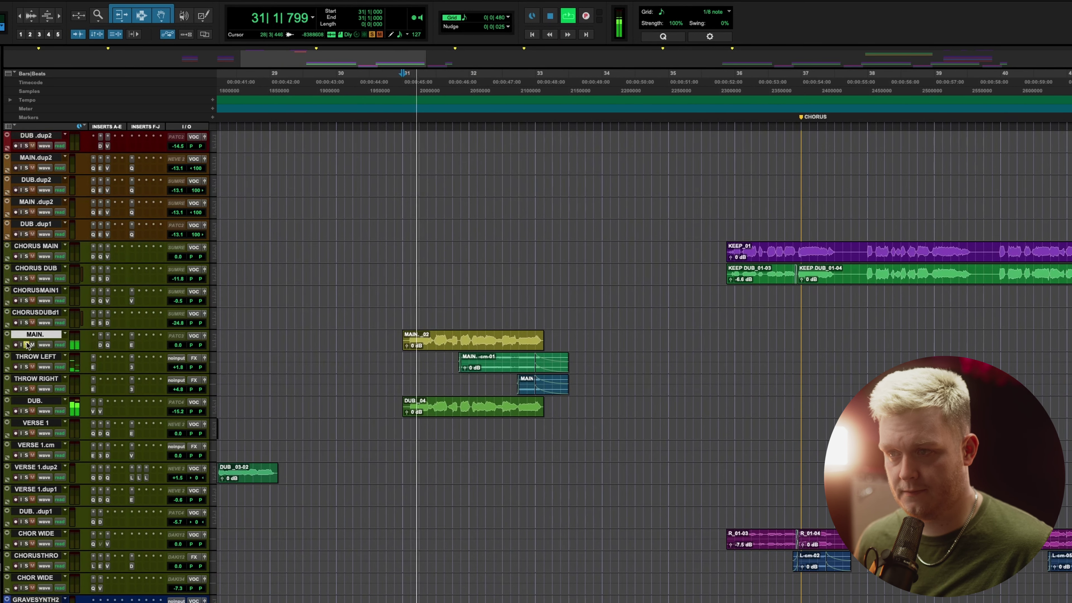
left_click(26, 344)
scroll(300, 391, "right", 4)
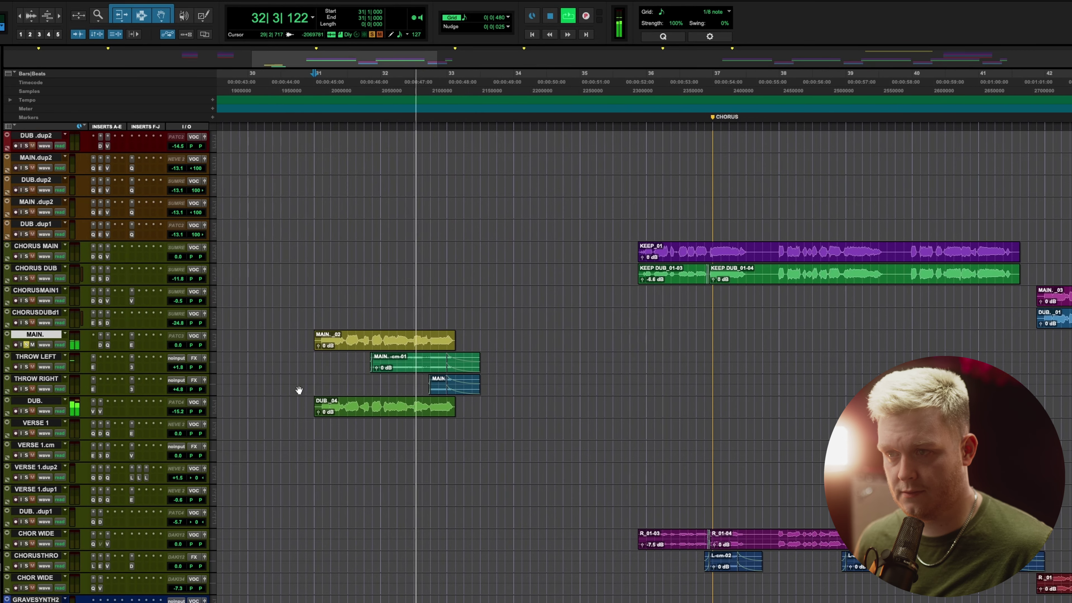
- Stop playback, solo DUB. alongside MAIN., and inspect the Pro-Q 2 and Decapitator inserts on MAIN
key("space")
left_click(27, 411)
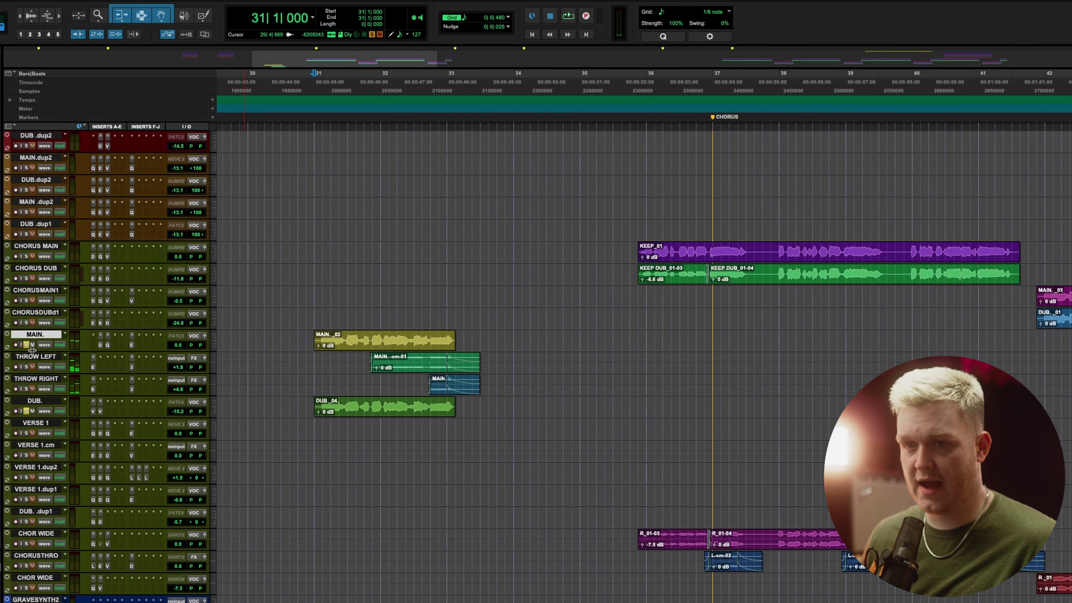
left_click(107, 346)
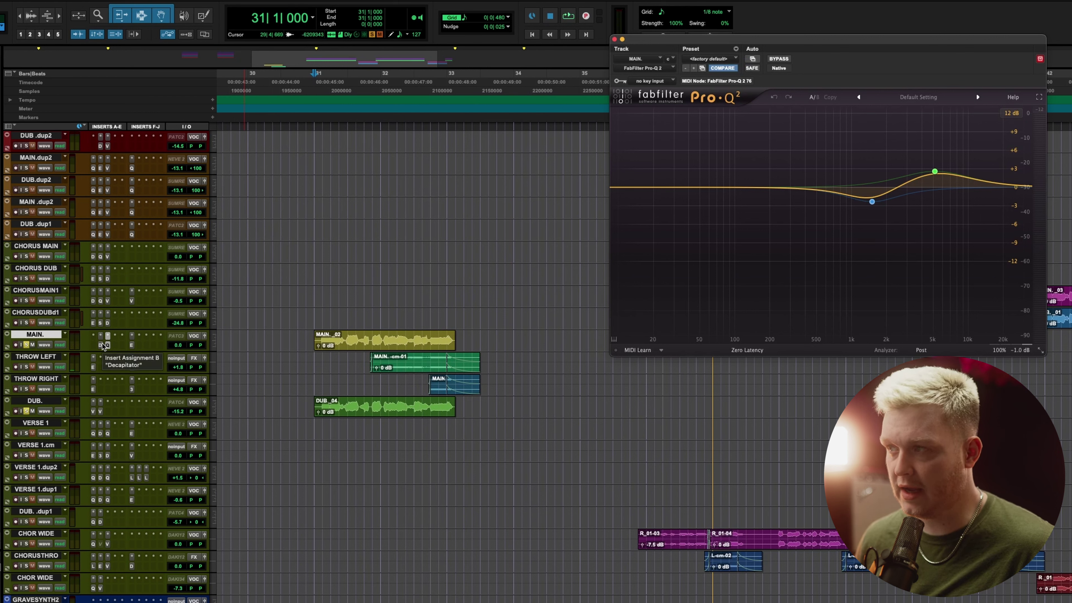
left_click(102, 346)
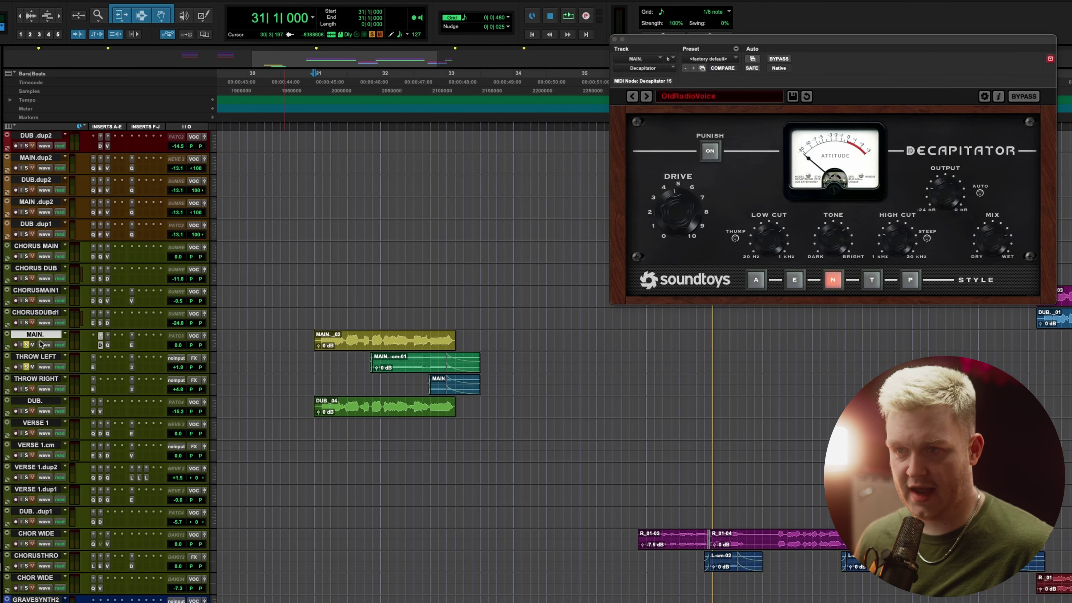
- Solo THROW LEFT together with MAIN. and play the passage from bar 31 to hear the first throw
left_click(50, 359)
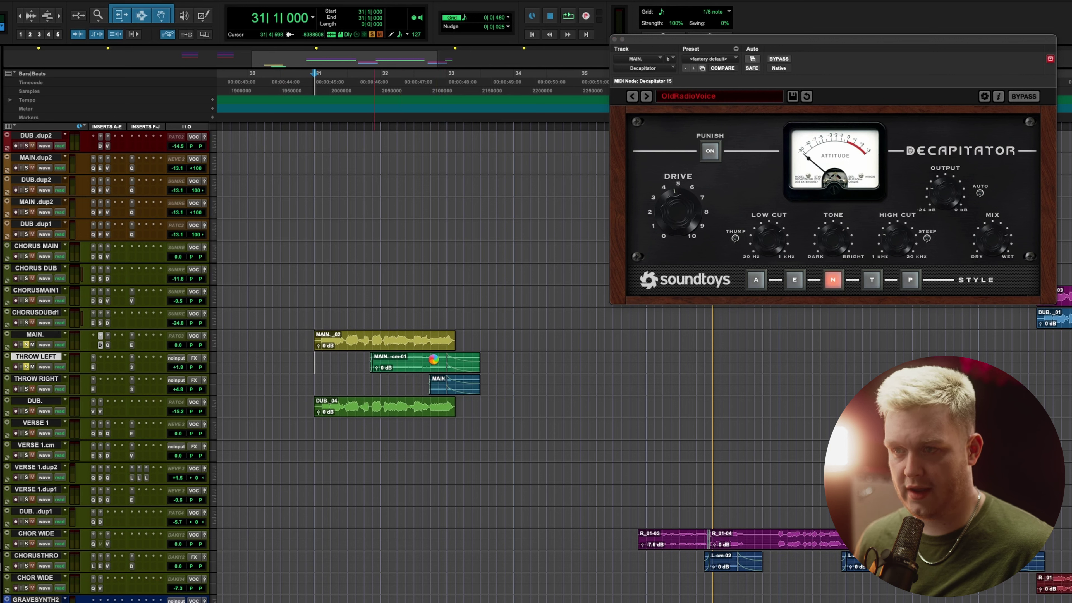
key("space")
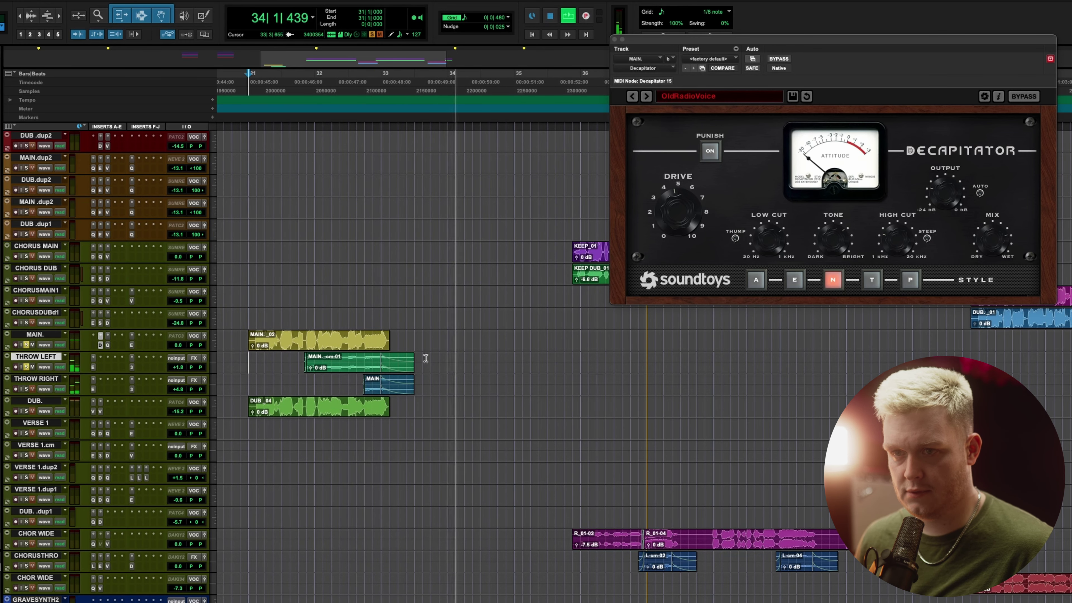
key("space")
- Add THROW RIGHT to the solo and play the passage from bar 31 twice to hear both throws
left_click(26, 389)
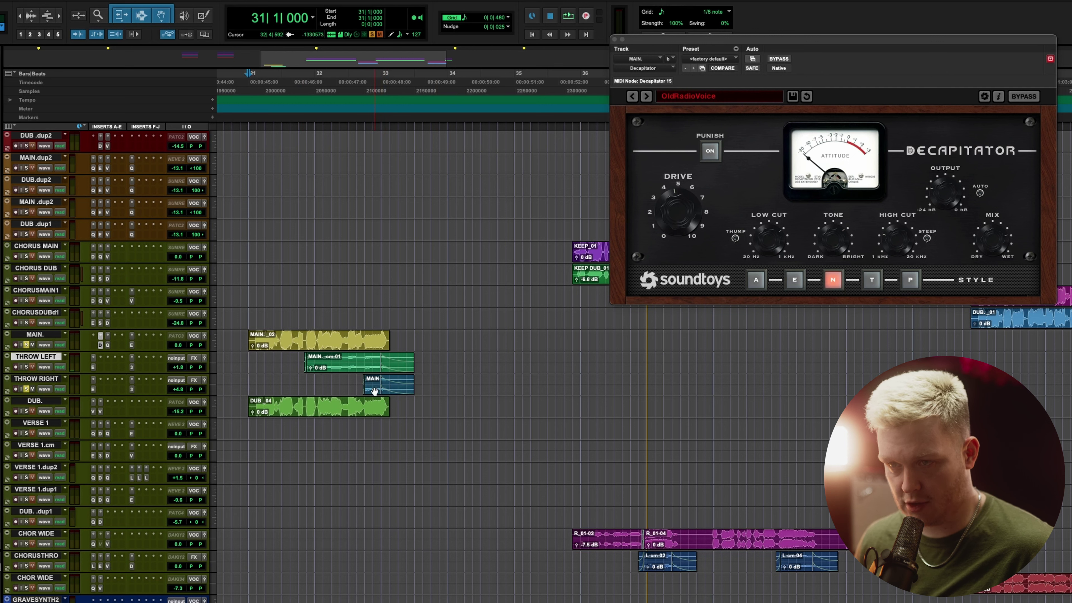
key("space")
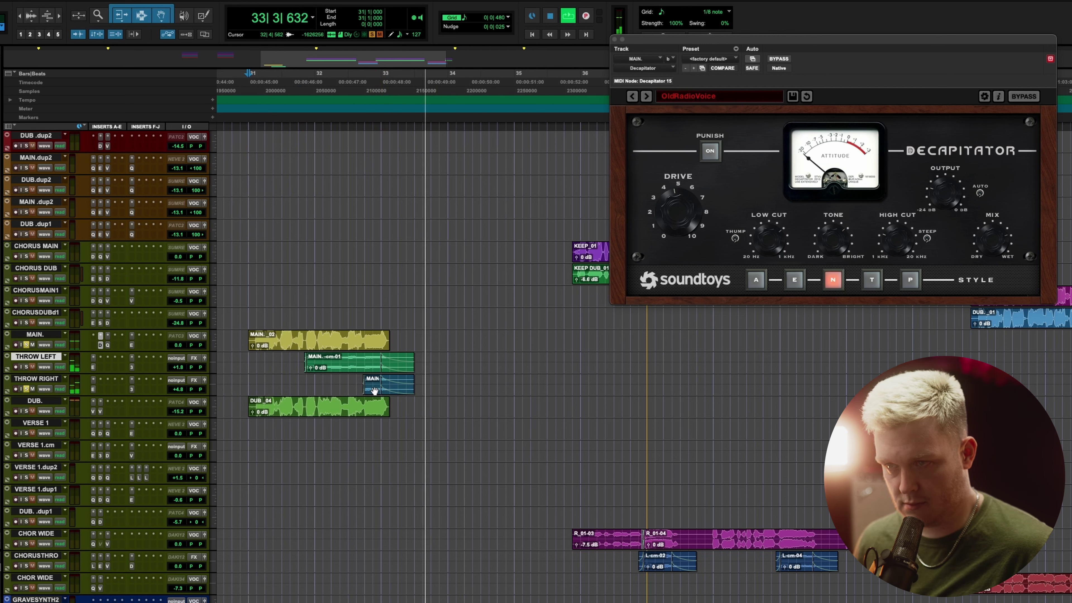
key("space")
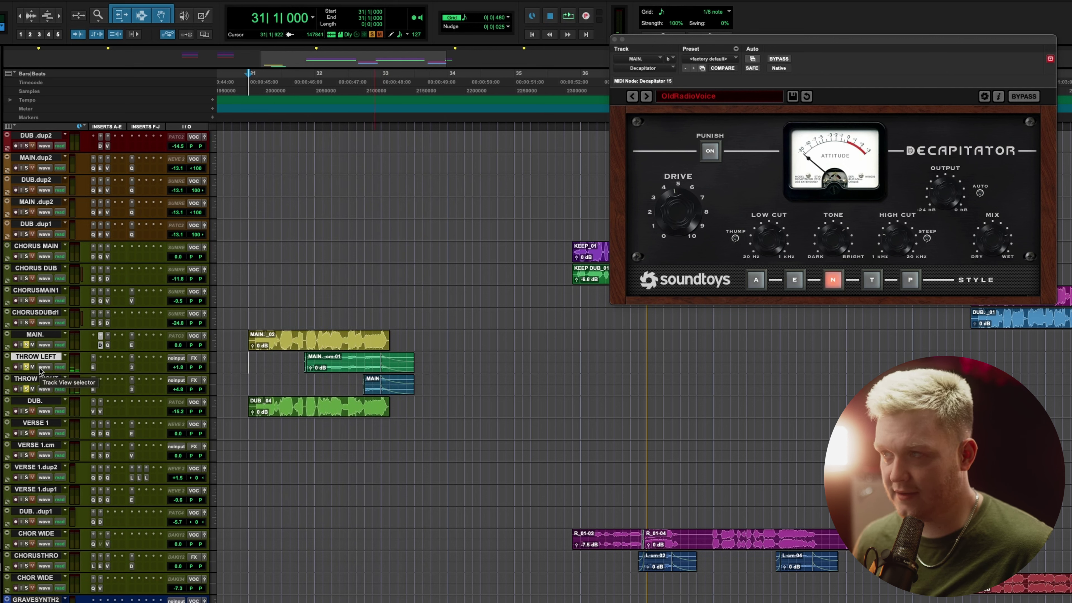
key("space")
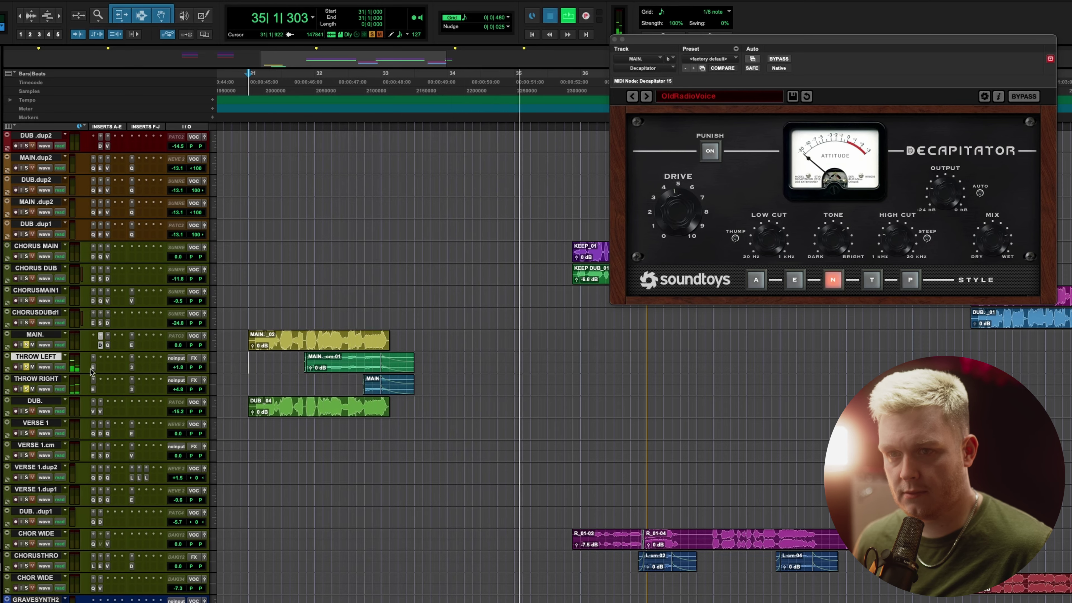
key("space")
- Solo the MAIN .dup3 track with the red clips before the chorus and play it from bar 34, beat 3
scroll(445, 328, "up", 10)
scroll(445, 328, "down", 3)
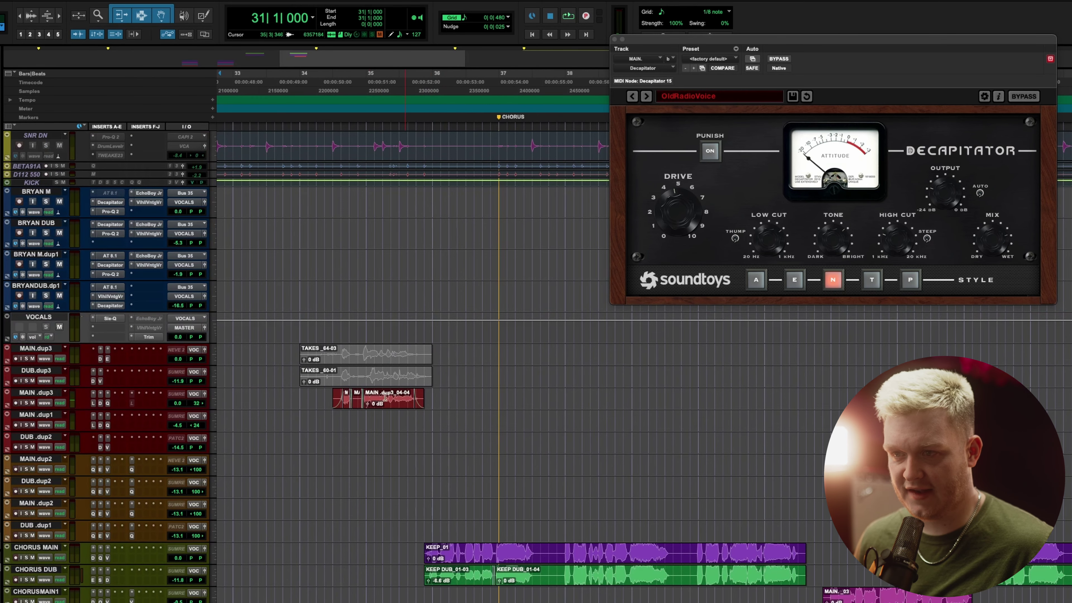
triple_click(304, 393)
left_click(301, 393)
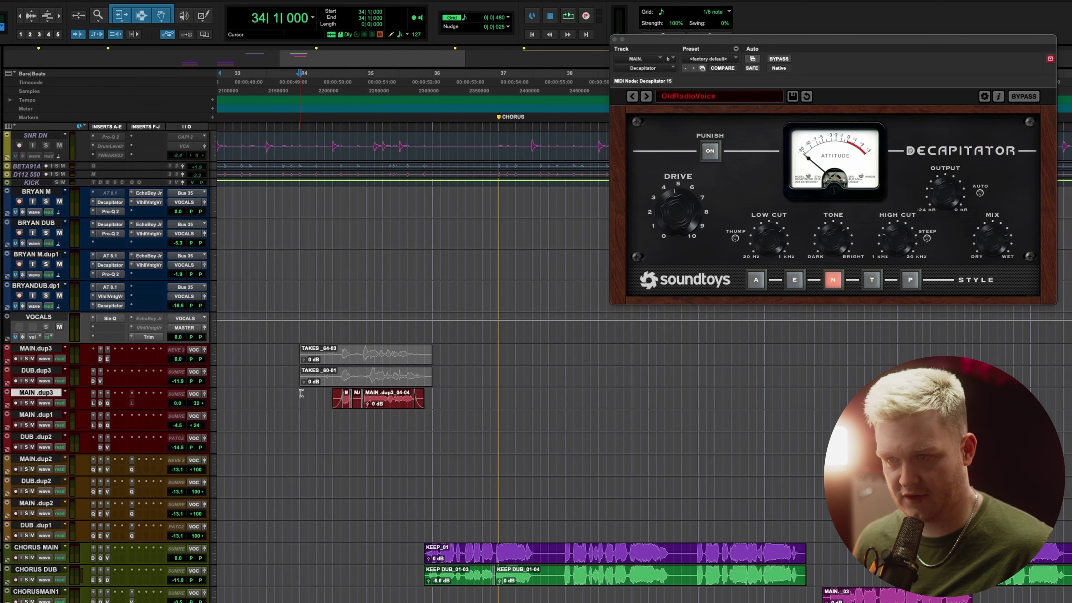
key("shift+s")
key("space")
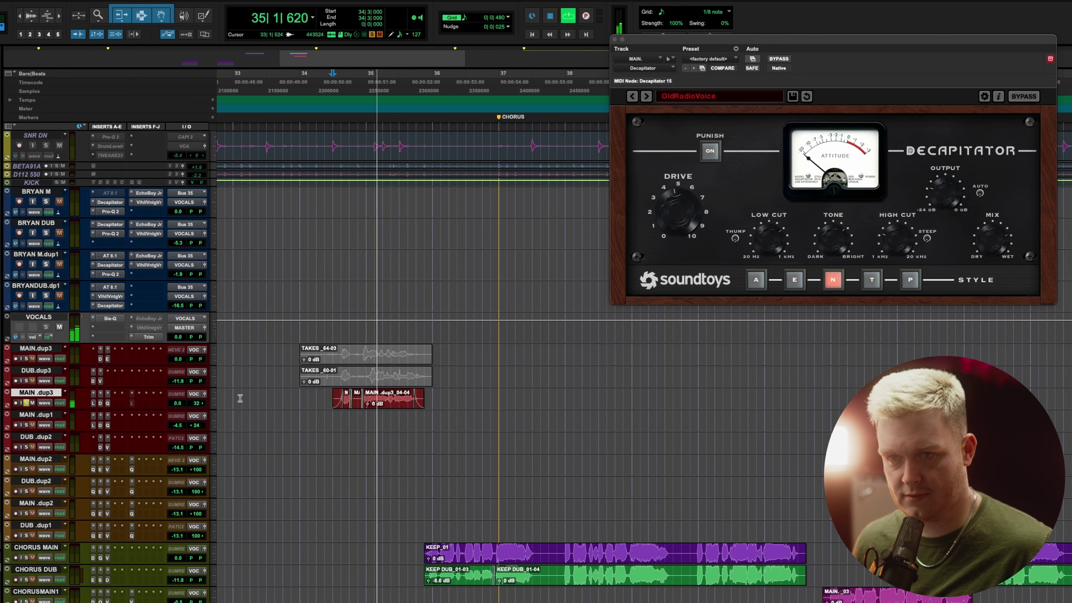
key("space")
- Inspect the Little AlterBoy, Decapitator and Pro-Q 2 inserts on the soloed MAIN .dup3 track one after another
left_click(93, 403)
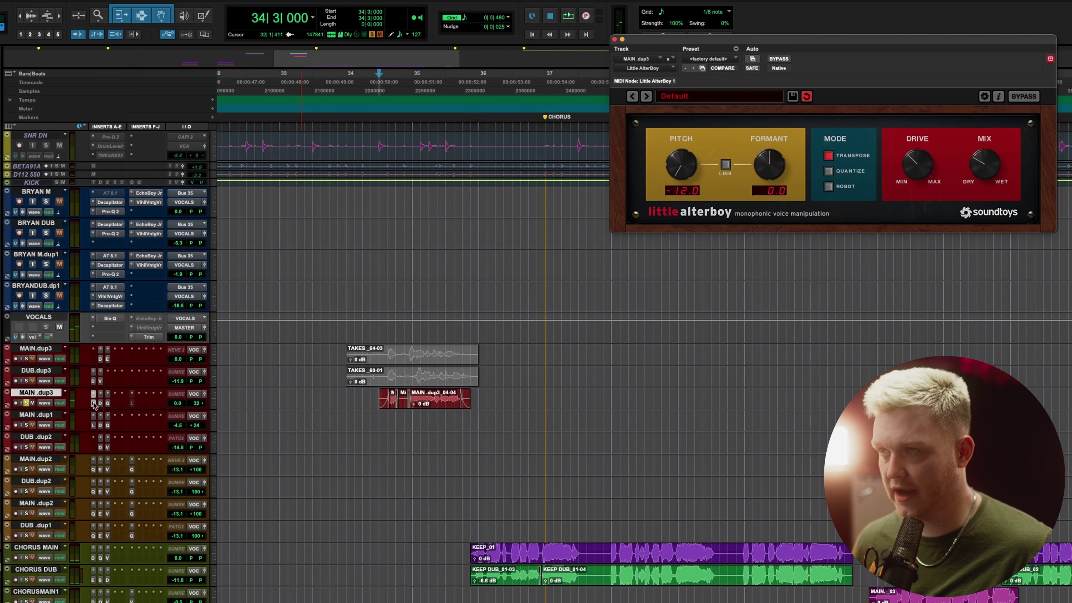
left_click(100, 403)
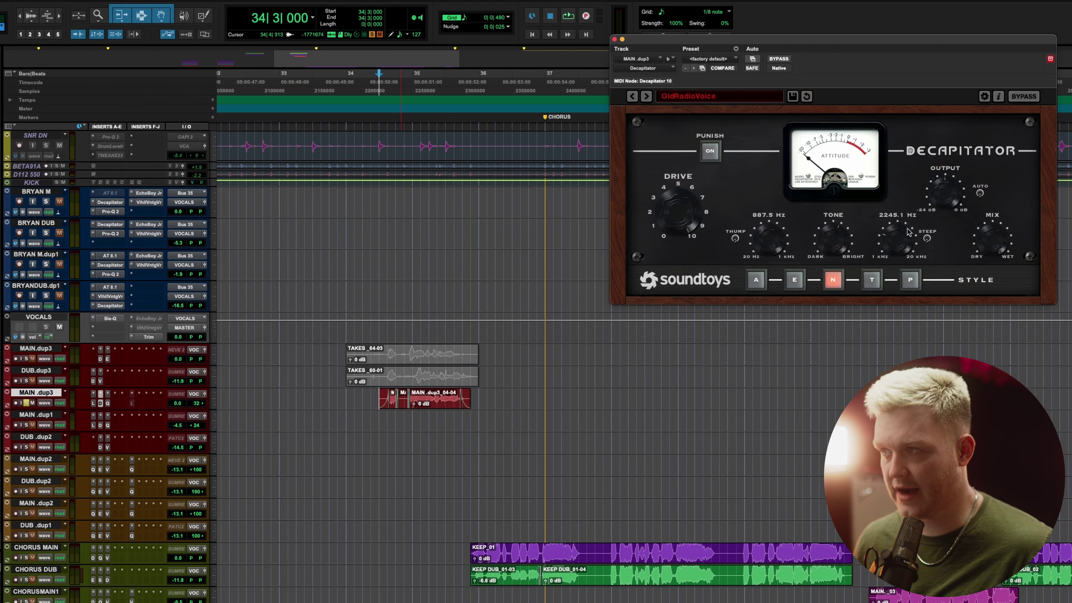
left_click(108, 403)
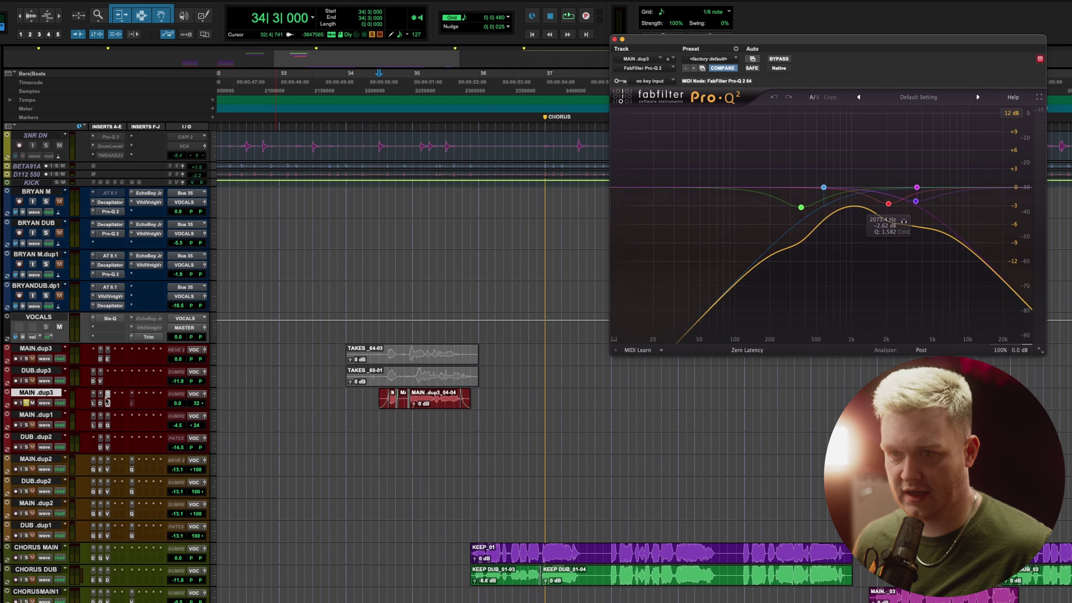
- Play all vocal tracks together from the V1 marker at bar 13, following the verse clips and their stacked doubles
key("space")
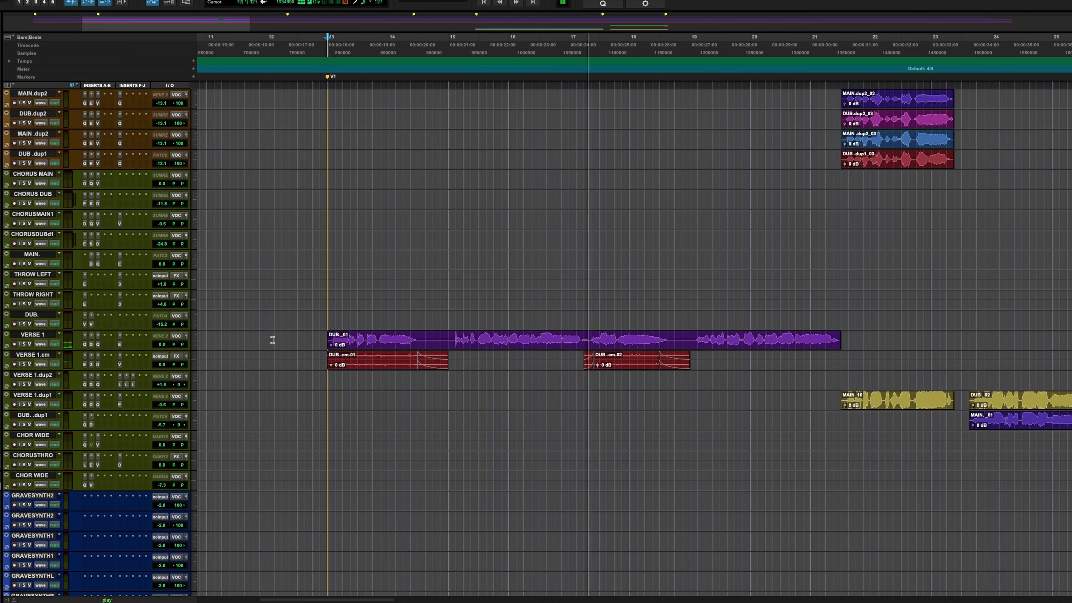
scroll(273, 340, "right", 4)
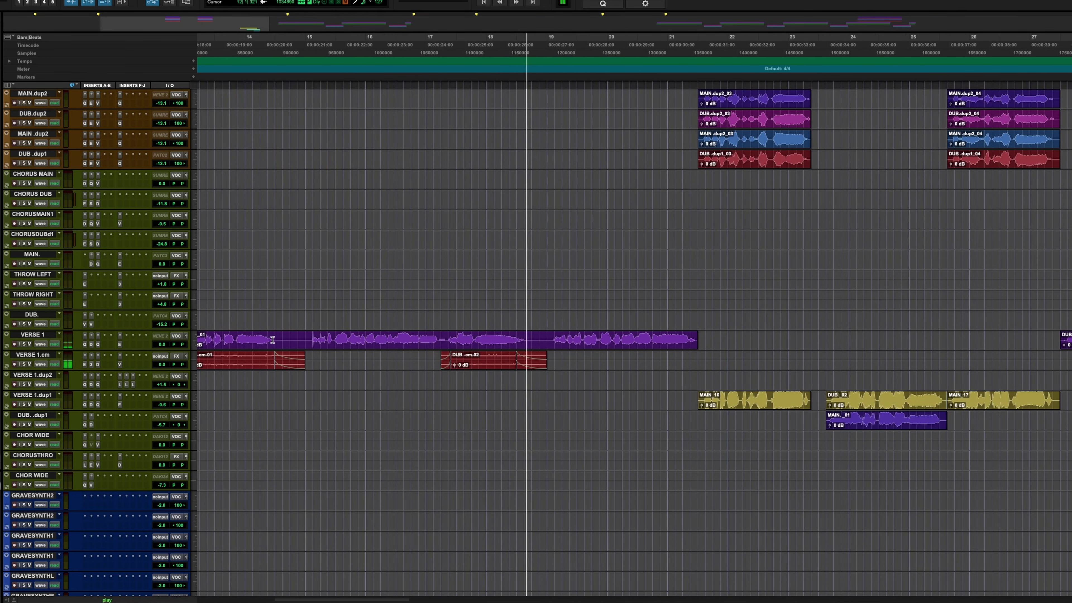
scroll(273, 340, "right", 4)
scroll(273, 340, "right", 3)
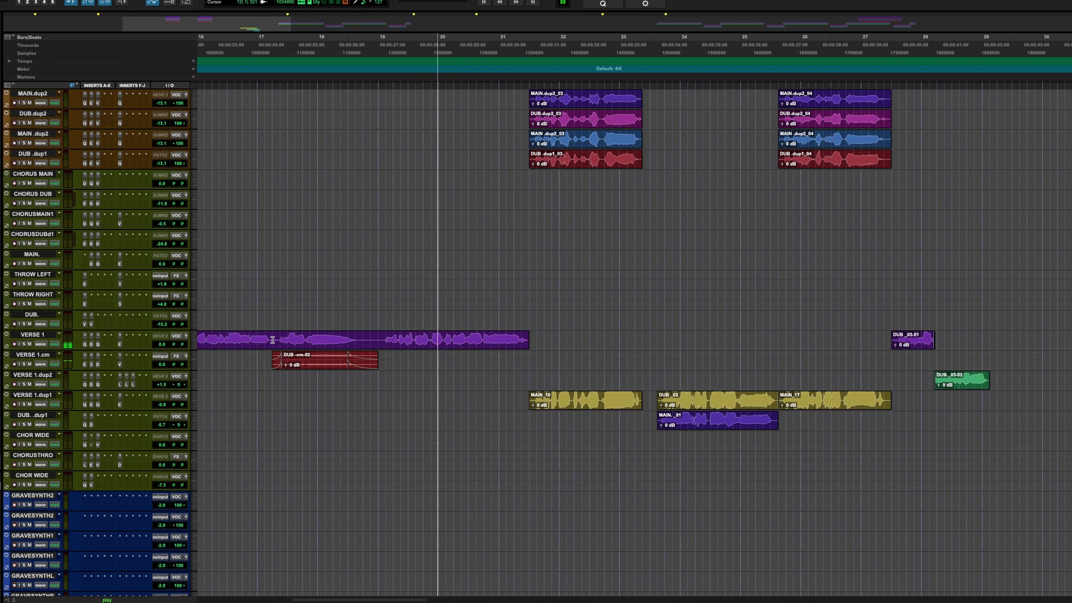
scroll(273, 341, "up", 1)
scroll(273, 340, "right", 12)
scroll(273, 341, "up", 4)
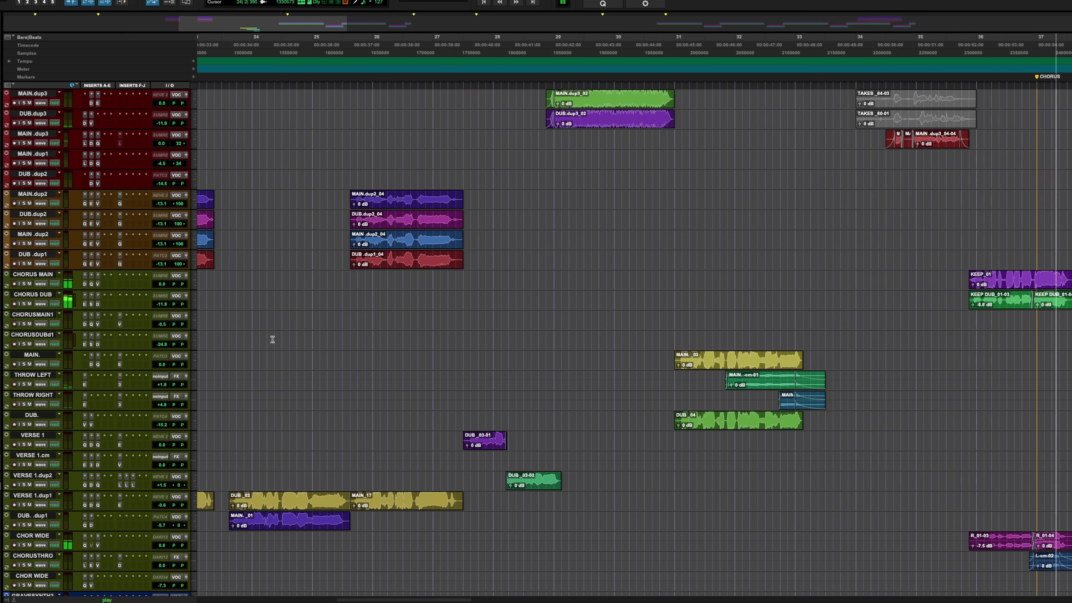
- Follow the playback through the chorus, examining the chorus mains, doubles, wide layers and throws toward the THEME marker
scroll(273, 340, "right", 2)
scroll(273, 339, "right", 6)
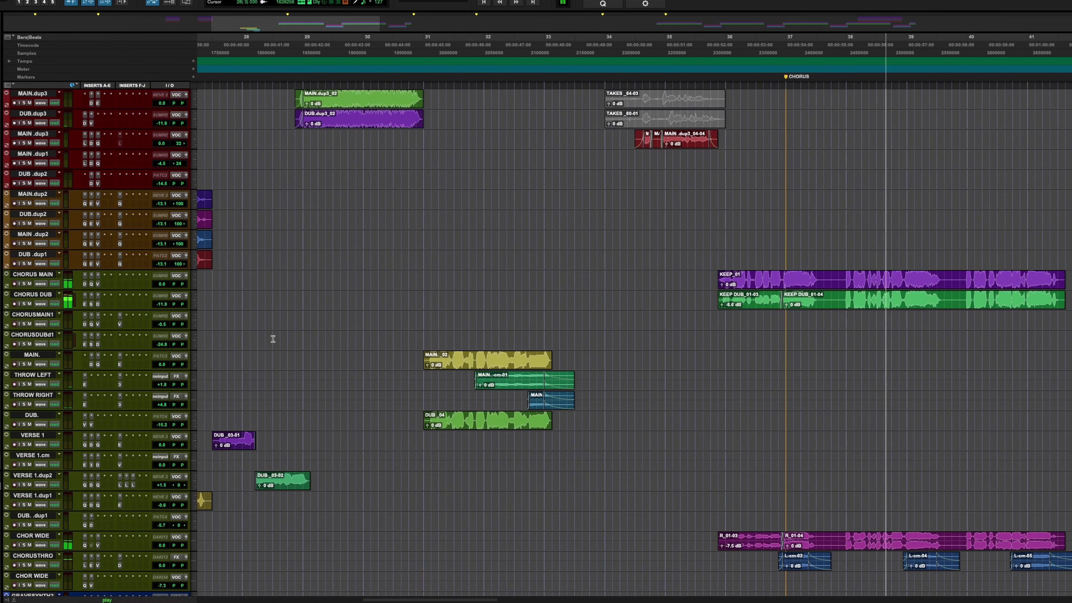
scroll(273, 340, "right", 8)
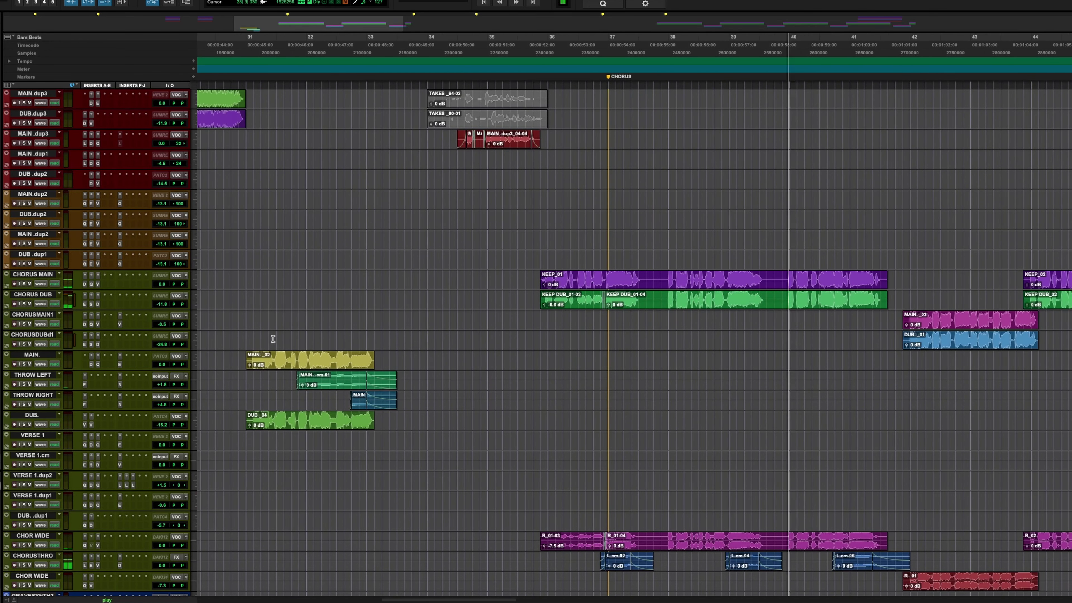
scroll(273, 339, "down", 6)
scroll(273, 339, "right", 8)
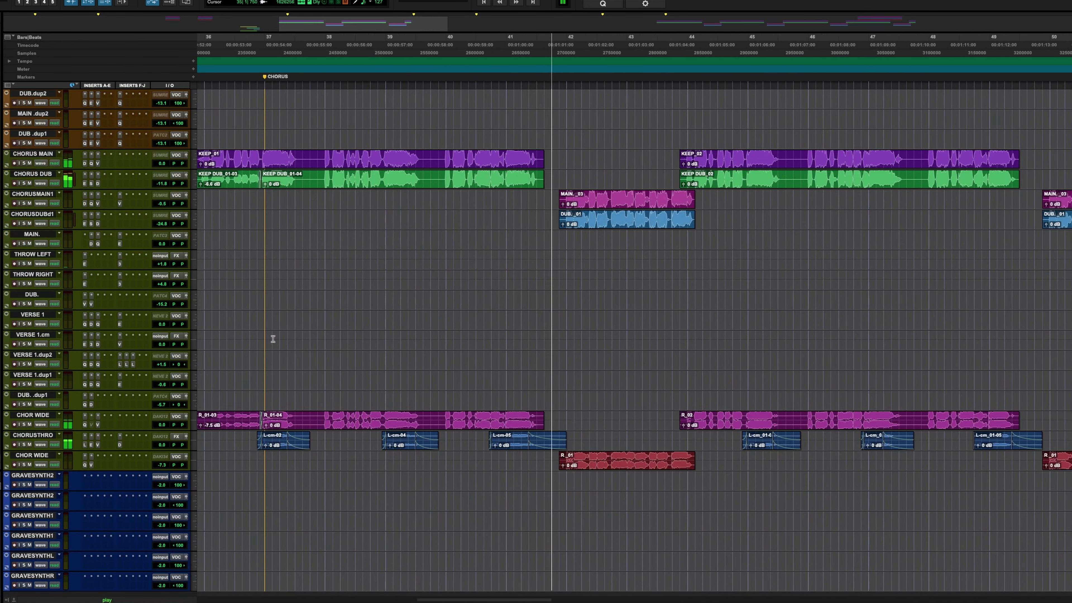
scroll(273, 339, "right", 2)
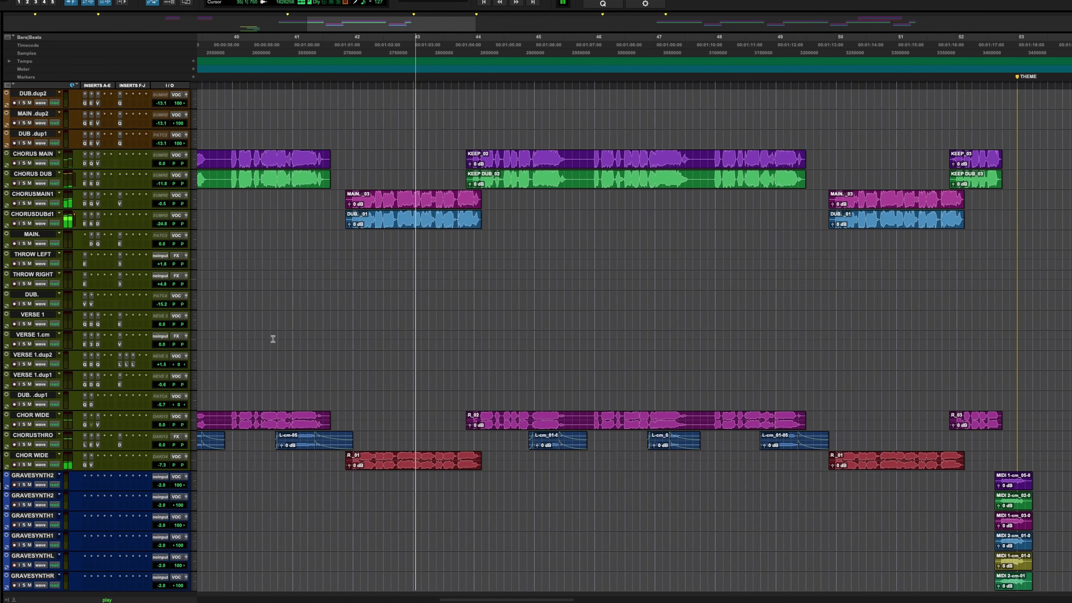
scroll(273, 340, "right", 1)
scroll(273, 340, "right", 1)
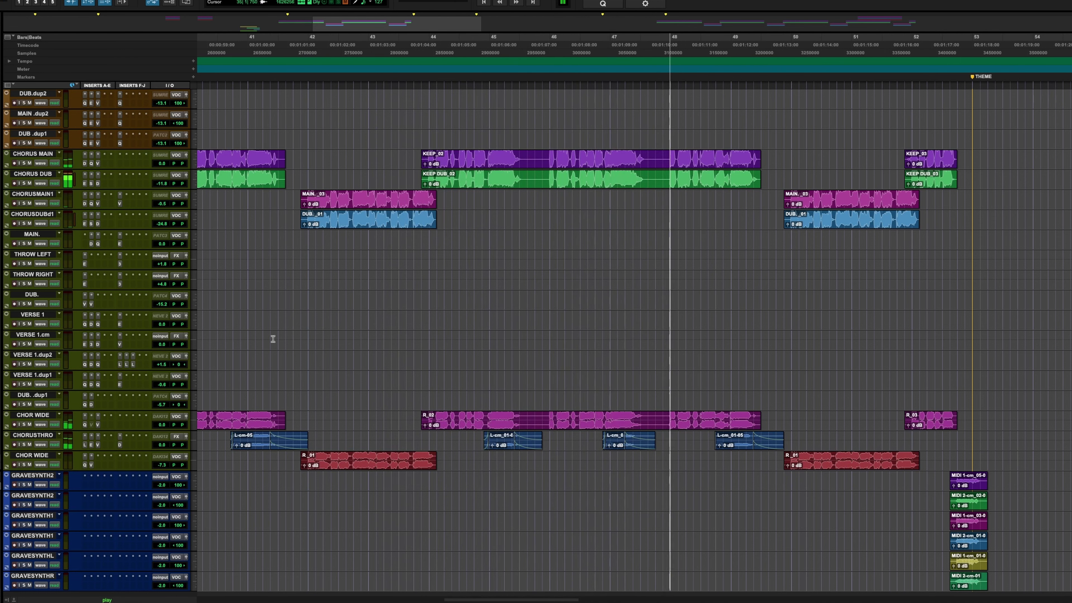
scroll(273, 339, "right", 6)
scroll(273, 340, "right", 1)
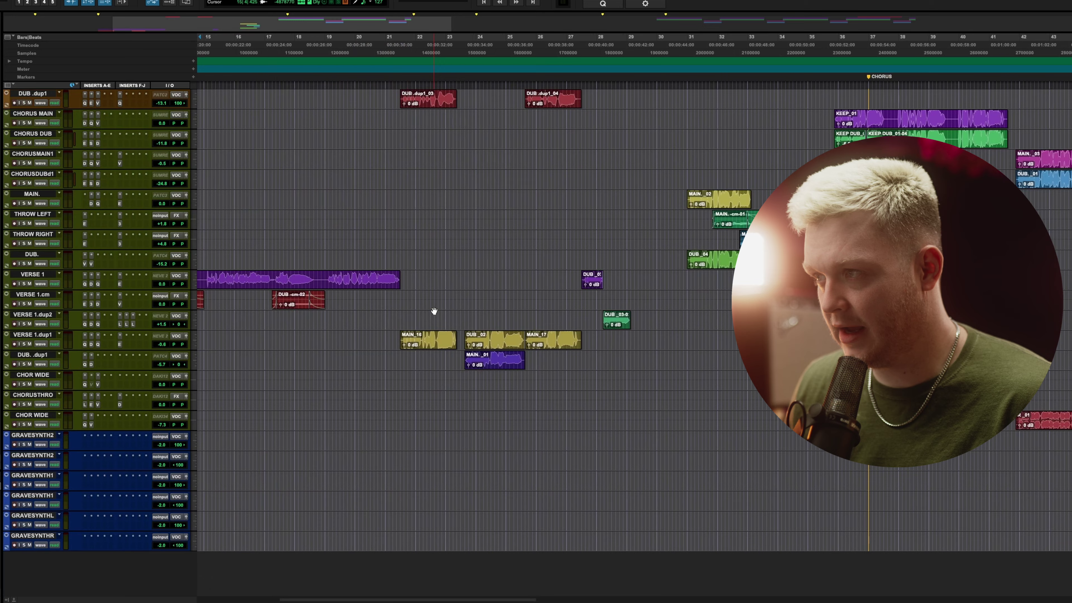
scroll(434, 311, "up", 6)
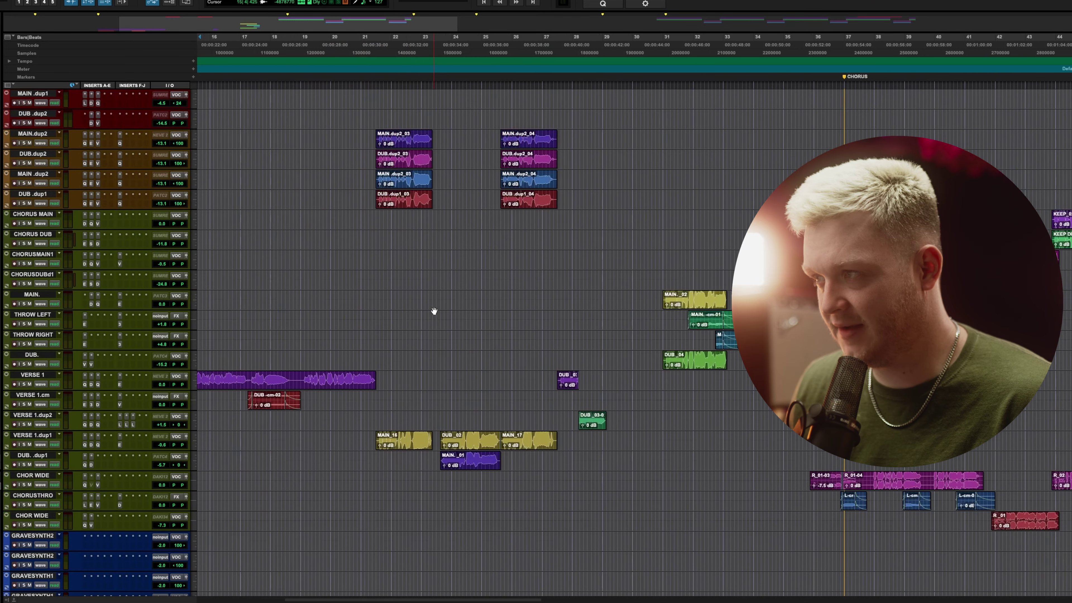
scroll(434, 311, "left", 8)
scroll(434, 311, "up", 4)
scroll(434, 311, "down", 2)
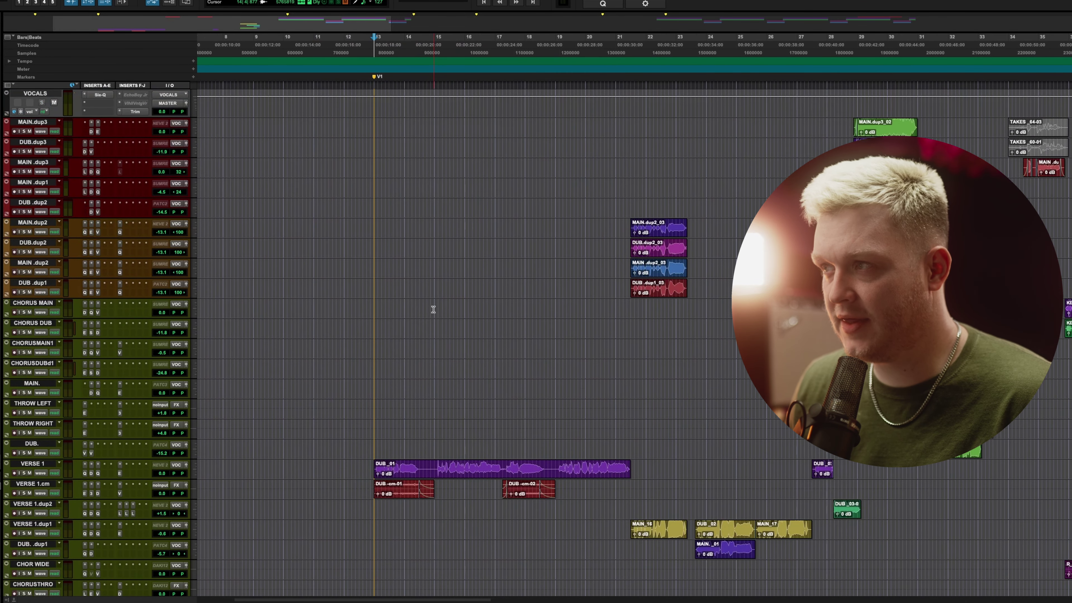
scroll(434, 312, "down", 1)
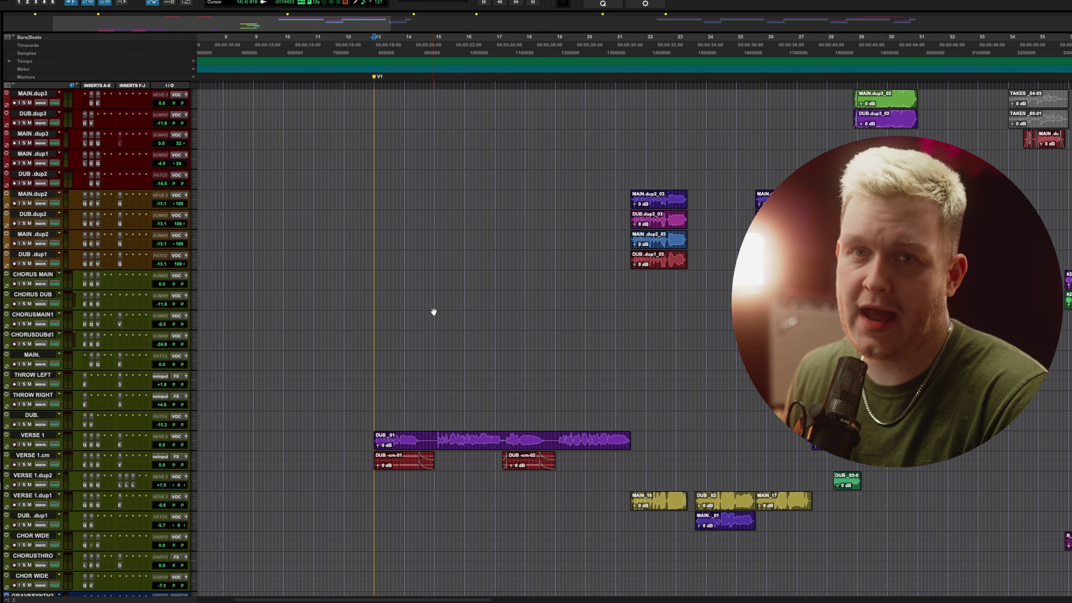